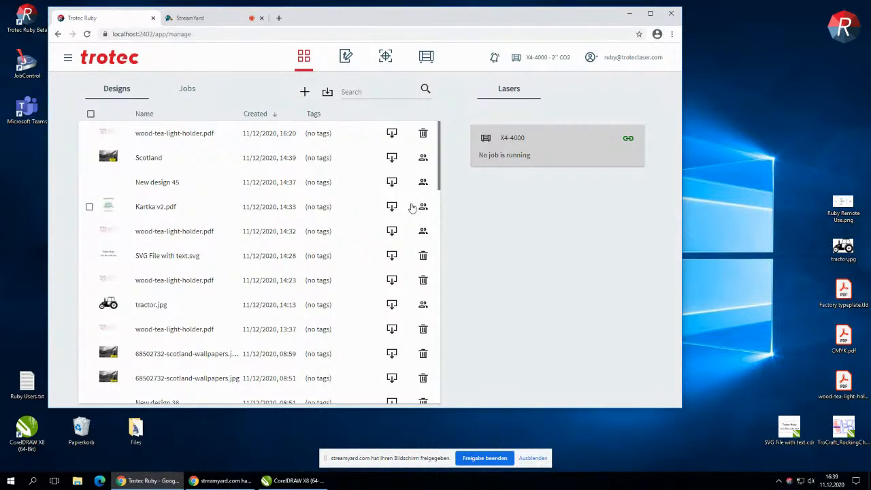
Import wood-tea-light-holder.pdf from the desktop into the designs list and open the new design with the window maximized
{"action": "left_click", "coordinate": [843, 385]}
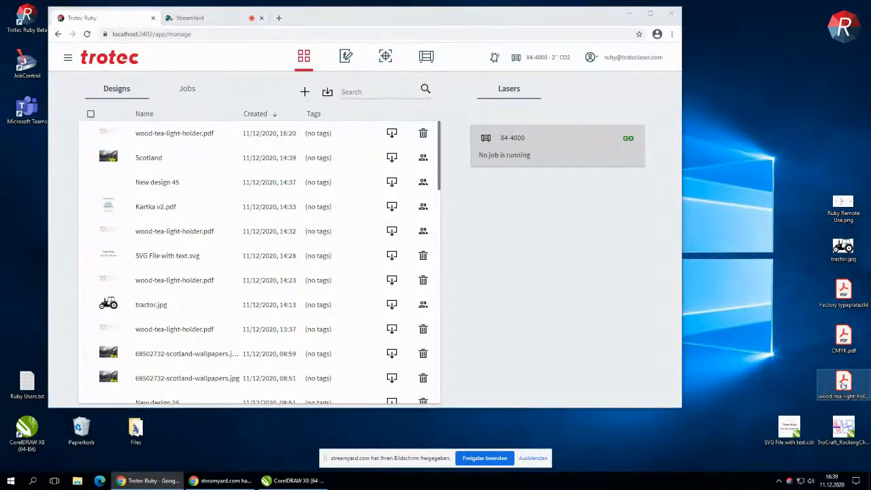
{"action": "left_click_drag", "start_coordinate": [842, 385], "coordinate": [291, 236]}
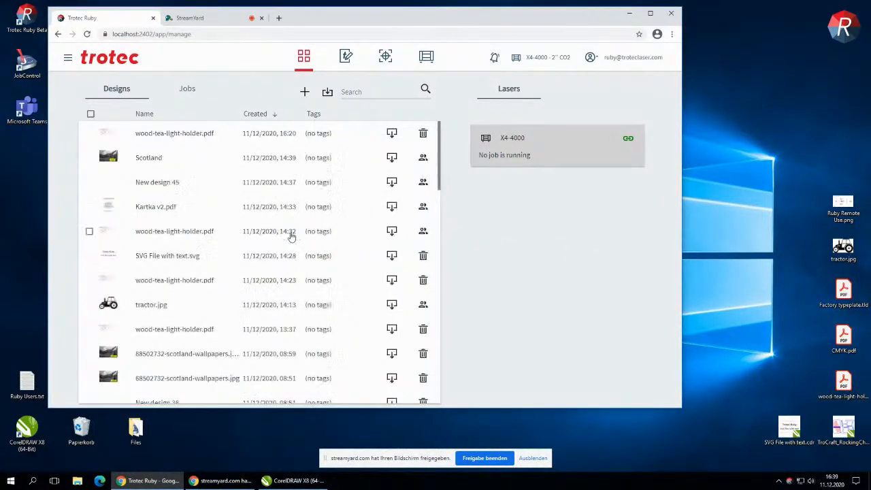
{"action": "double_click", "coordinate": [345, 17]}
{"action": "left_click", "coordinate": [171, 121]}
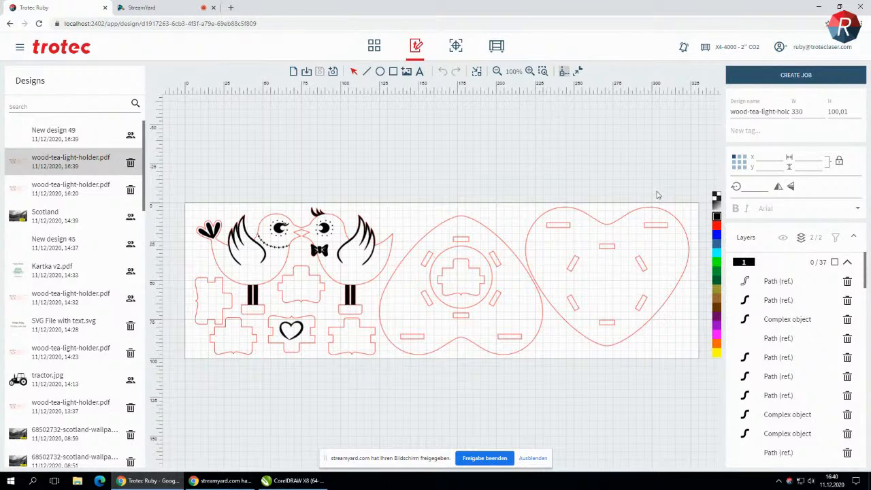
Create a job from the design and place the artwork at the laser position marker, about X 38.5 and Y 36.1
{"action": "left_click", "coordinate": [773, 76]}
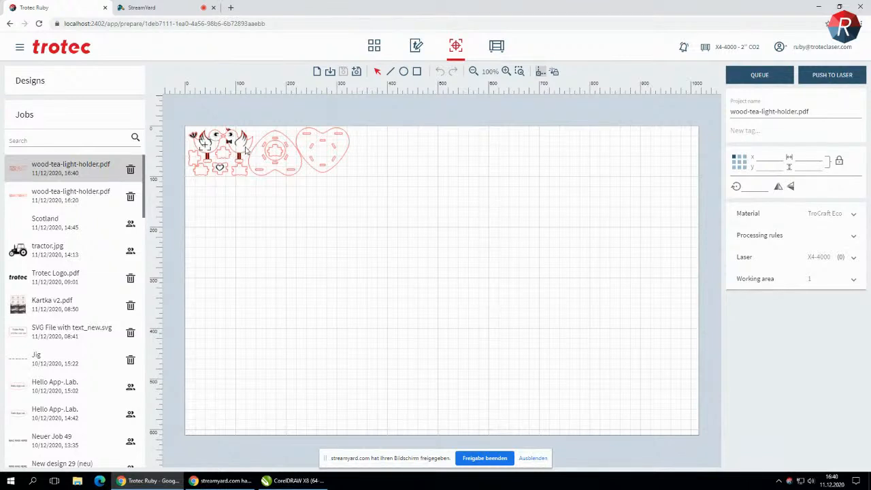
{"action": "left_click_drag", "start_coordinate": [234, 159], "coordinate": [295, 201]}
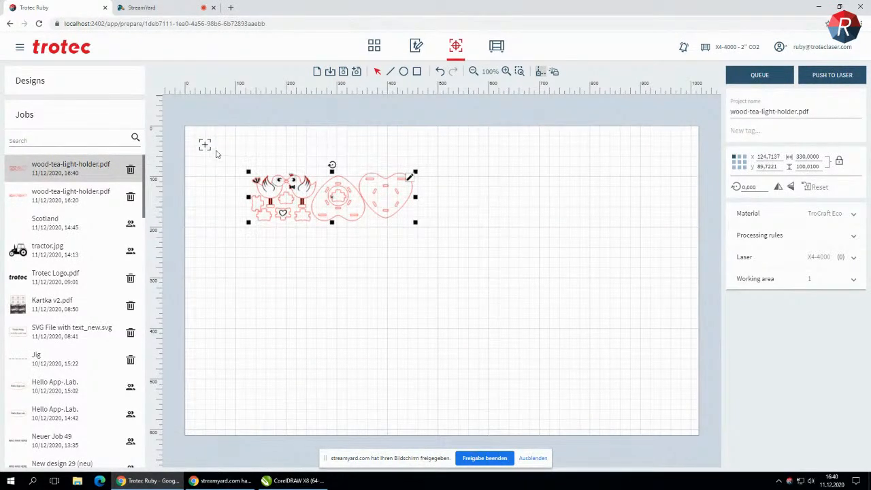
{"action": "left_click_drag", "start_coordinate": [293, 199], "coordinate": [258, 175]}
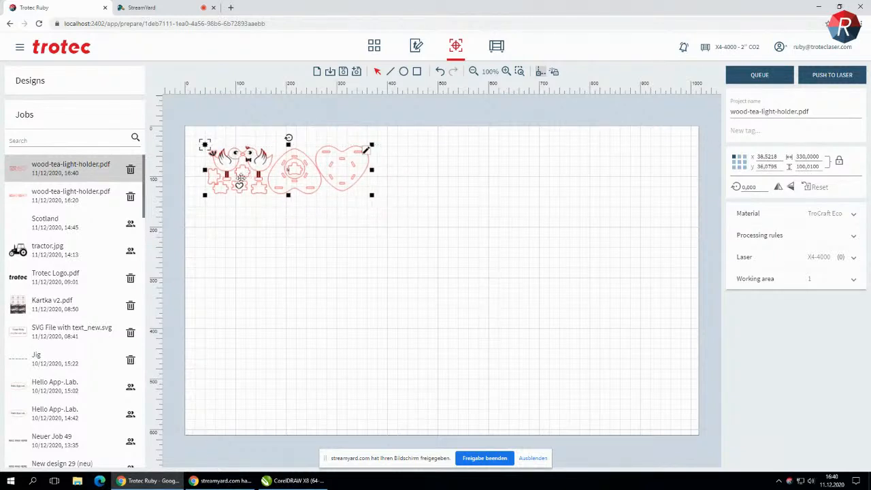
{"action": "left_click", "coordinate": [278, 243]}
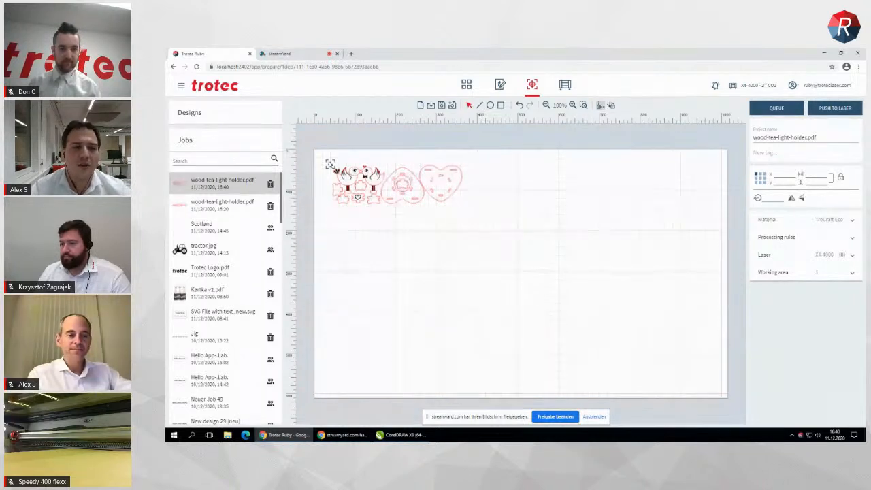
Duplicate the tea light holder artwork once, directly to the right of the original
{"action": "left_click", "coordinate": [330, 164]}
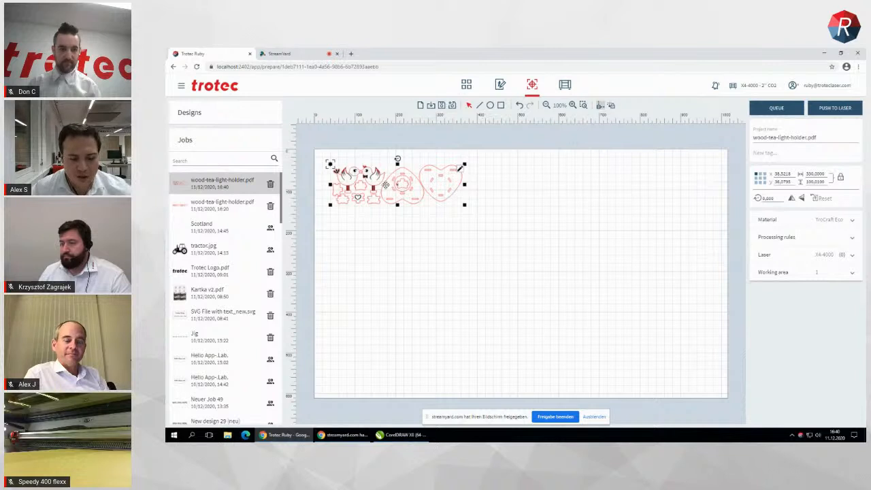
{"action": "key", "text": "ctrl+Right"}
{"action": "left_click", "coordinate": [546, 233]}
Show the job's TroCraft Eco material settings, then push the job to the laser and start it
{"action": "left_click", "coordinate": [846, 220]}
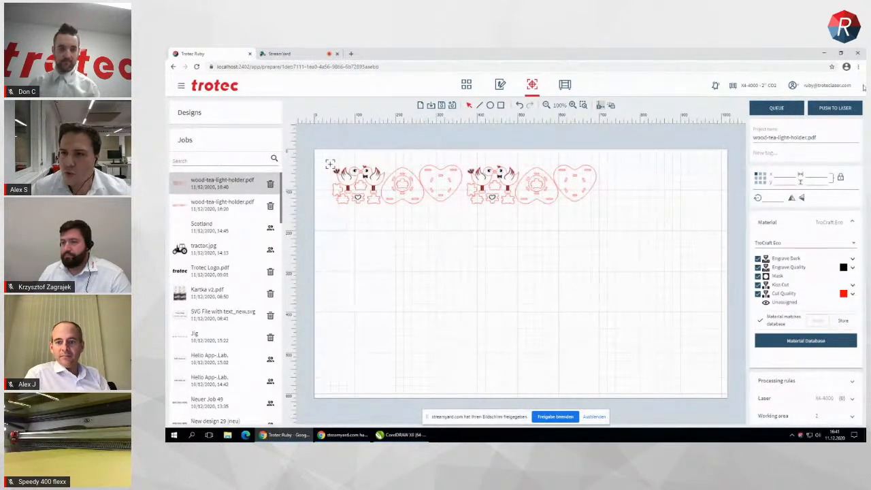
{"action": "left_click", "coordinate": [832, 112]}
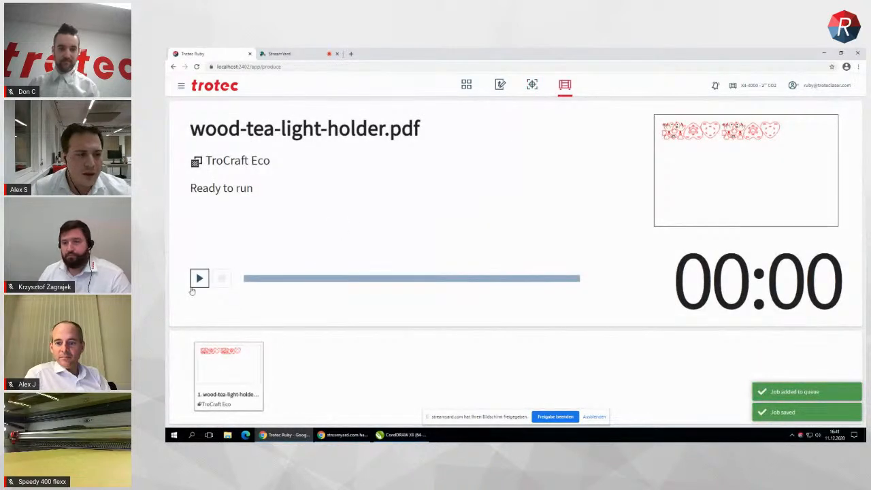
{"action": "left_click", "coordinate": [200, 279]}
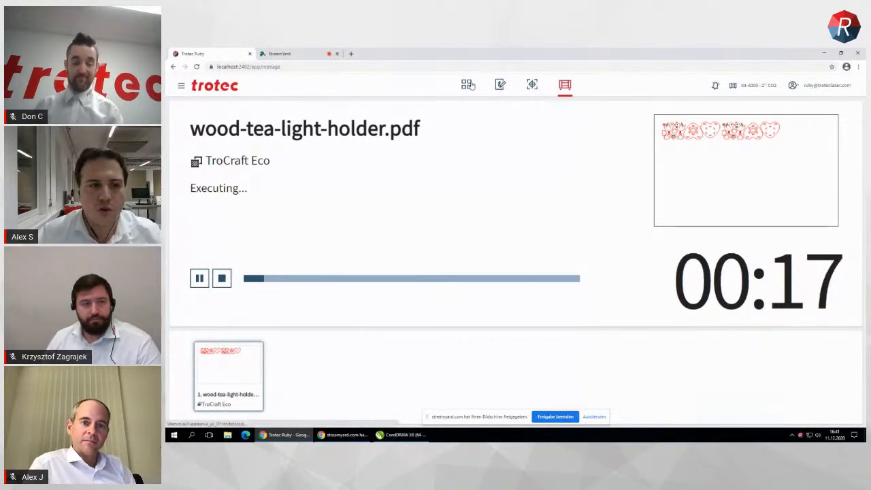
Return to the design overview, open Ruby's import folder and copy its folder path
{"action": "left_click", "coordinate": [469, 84]}
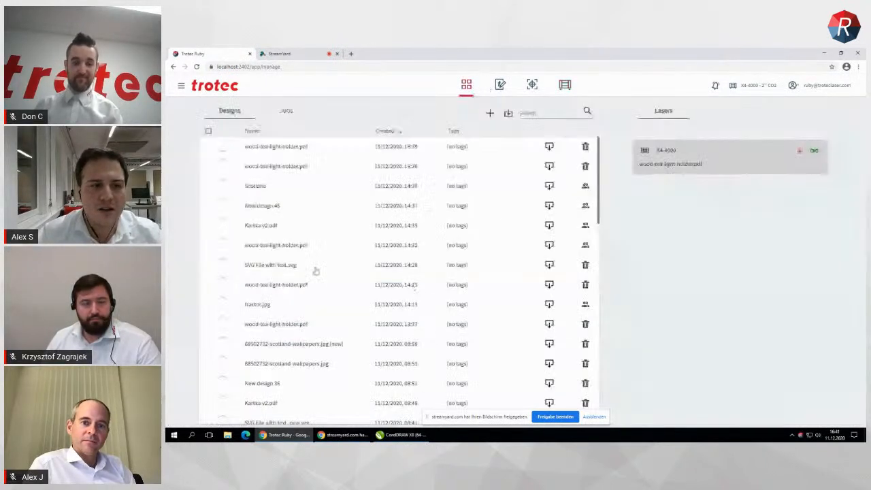
{"action": "double_click", "coordinate": [514, 51]}
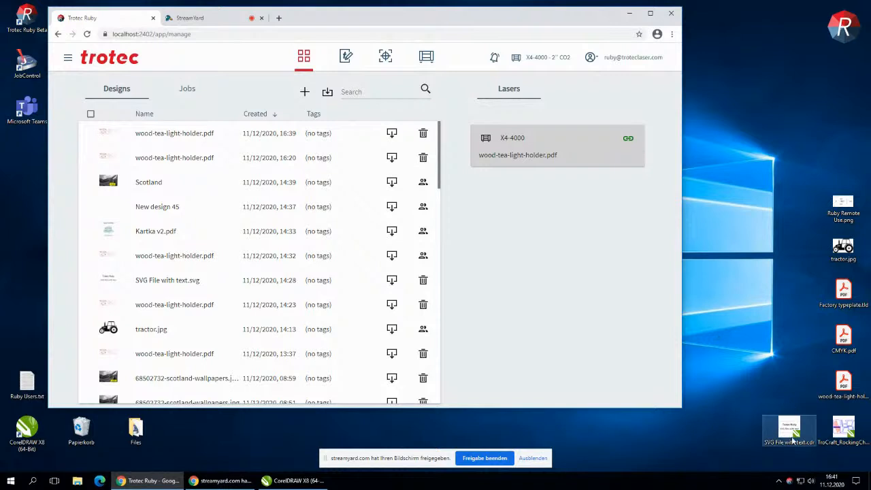
{"action": "right_click", "coordinate": [790, 484]}
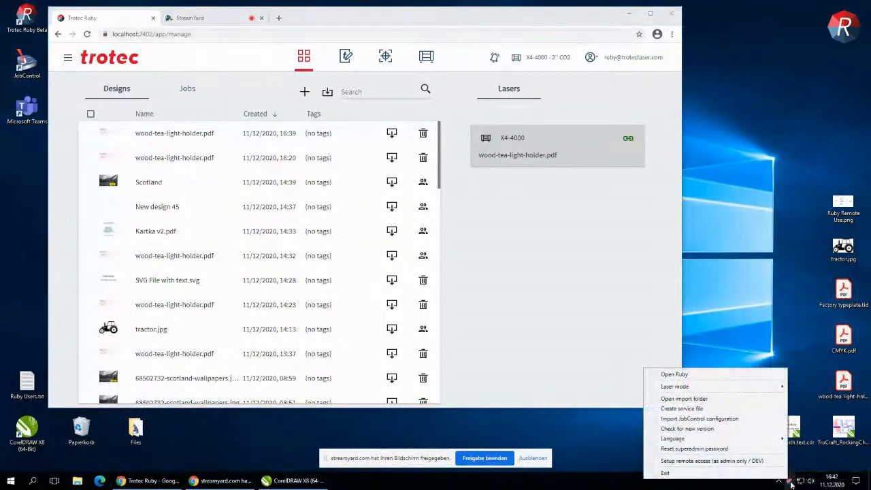
{"action": "left_click", "coordinate": [699, 400]}
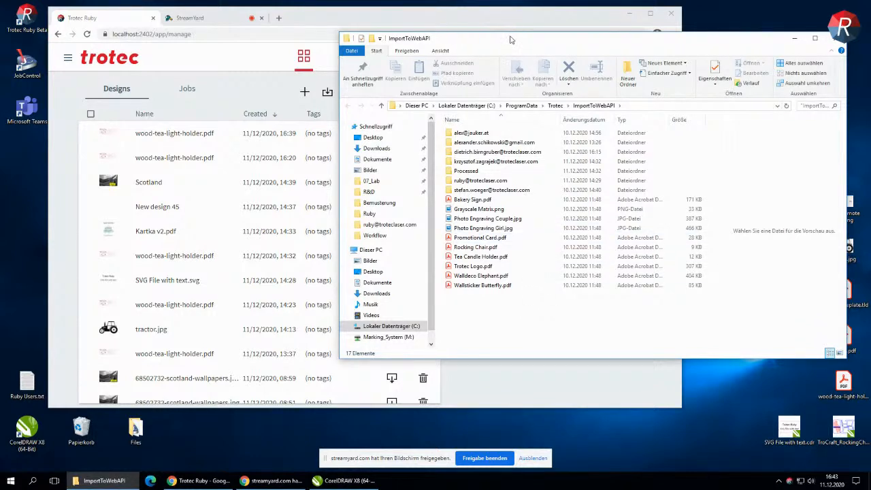
{"action": "left_click", "coordinate": [640, 106]}
{"action": "key", "text": "ctrl+c"}
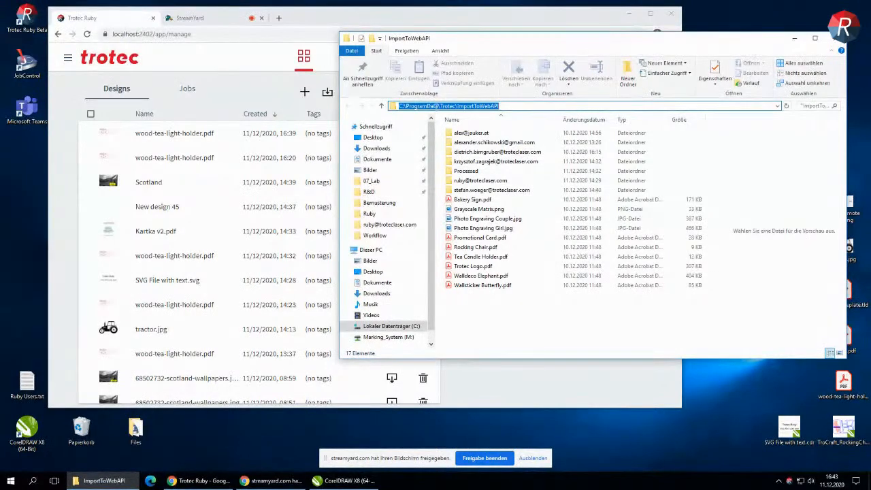
{"action": "left_click", "coordinate": [791, 38]}
Switch to CorelDRAW and set the Save As location to the logged-in account's subfolder in C:\ProgramData\Trotec\ImportToWebAPI
{"action": "left_click", "coordinate": [347, 482]}
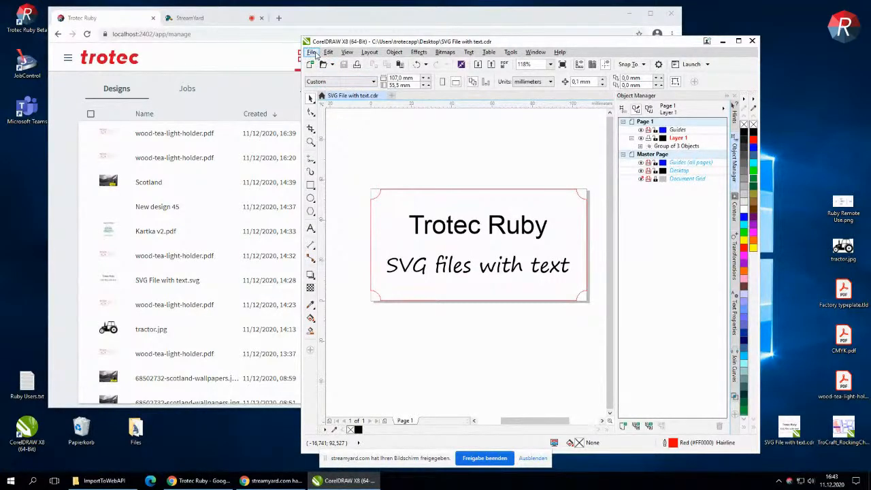
{"action": "left_click", "coordinate": [316, 55]}
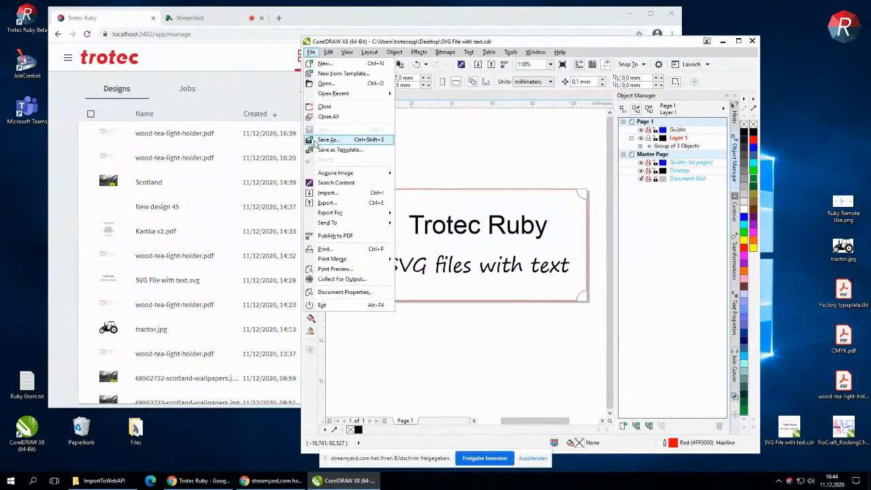
{"action": "left_click", "coordinate": [321, 140]}
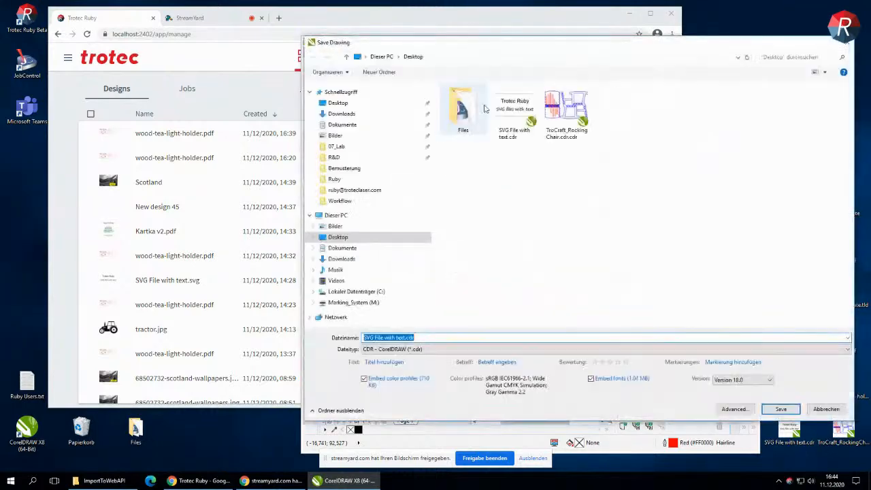
{"action": "left_click", "coordinate": [466, 57]}
{"action": "key", "text": "ctrl+v"}
{"action": "key", "text": "Return"}
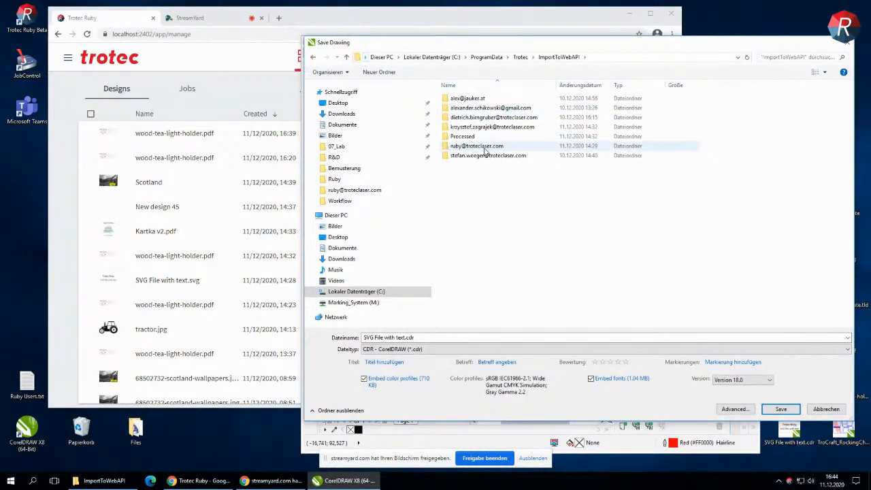
{"action": "mouse_move", "coordinate": [525, 39]}
{"action": "left_mouse_down"}
{"action": "mouse_move", "coordinate": [525, 74]}
{"action": "mouse_move", "coordinate": [521, 42]}
{"action": "left_mouse_up"}
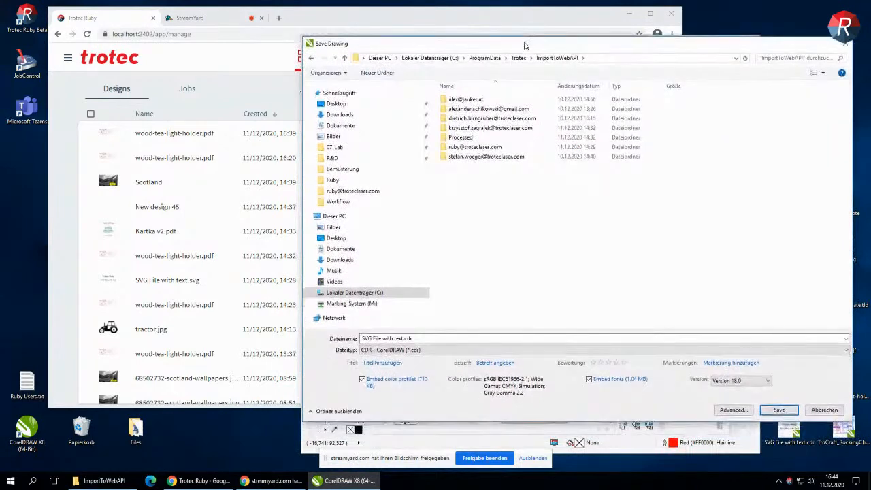
{"action": "double_click", "coordinate": [485, 149]}
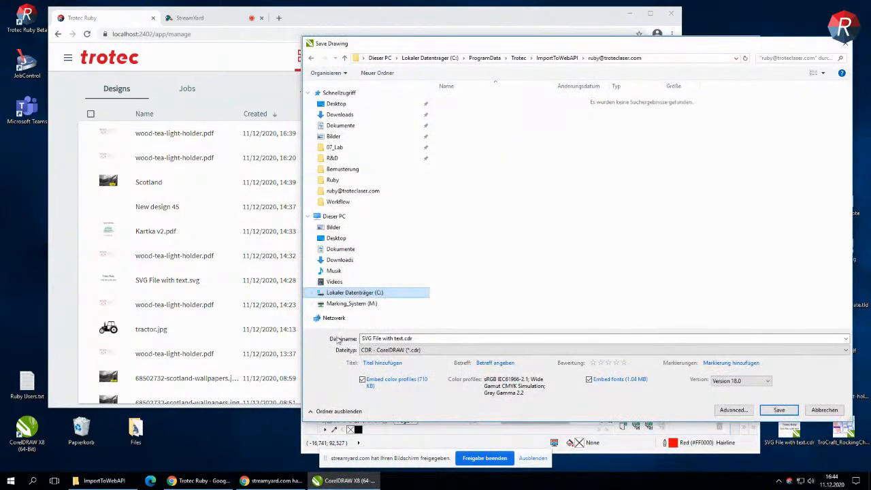
Save the drawing as SVG File with text.svg in Scalable Vector Graphics format, accepting the SVG export settings
{"action": "left_click", "coordinate": [399, 350]}
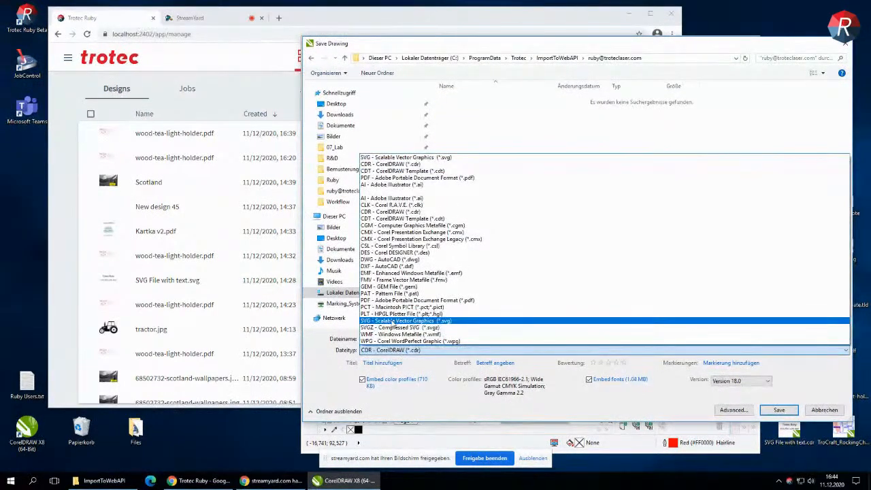
{"action": "left_click", "coordinate": [392, 322]}
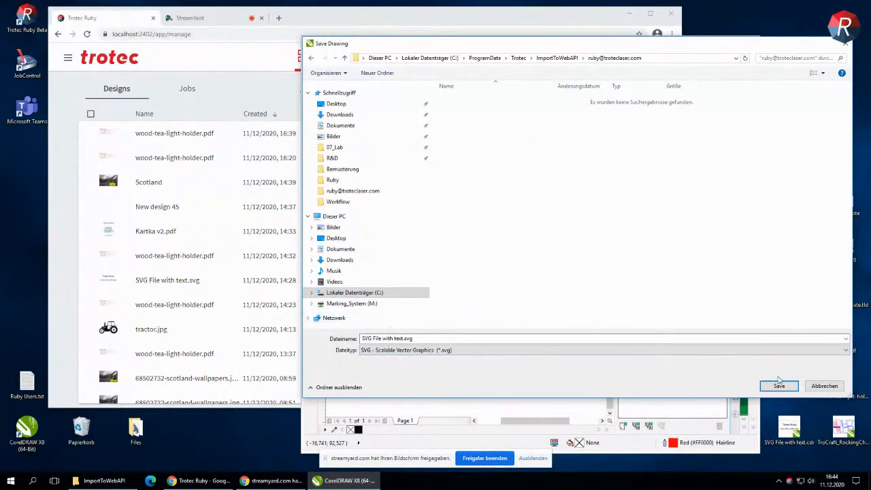
{"action": "left_click", "coordinate": [779, 386]}
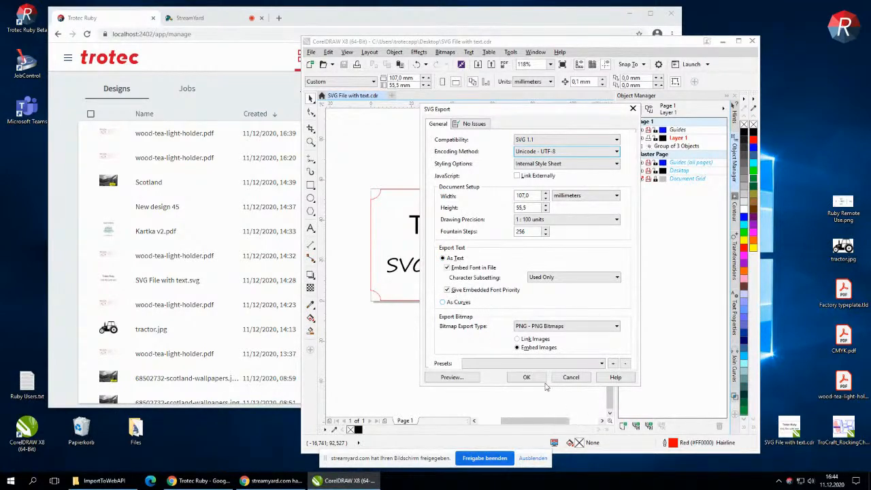
{"action": "left_click", "coordinate": [528, 378]}
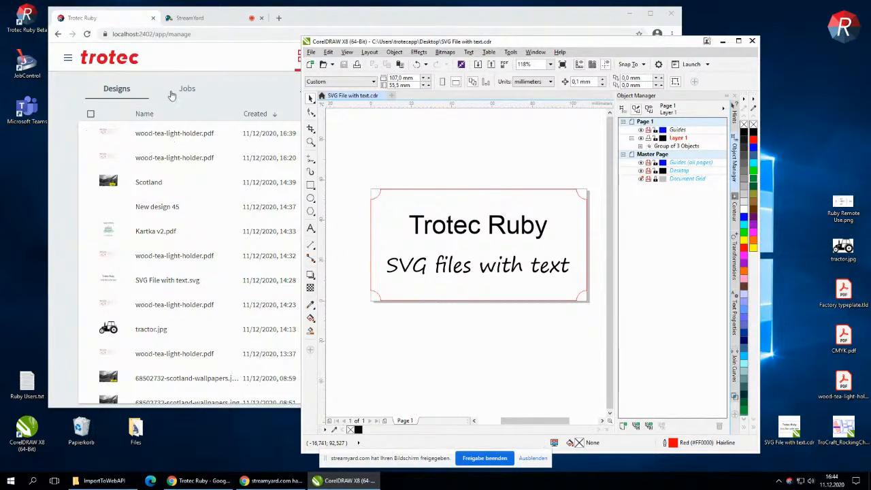
Switch back to Trotec Ruby, maximize it and open the newly imported SVG File with text.svg design
{"action": "left_click", "coordinate": [190, 116]}
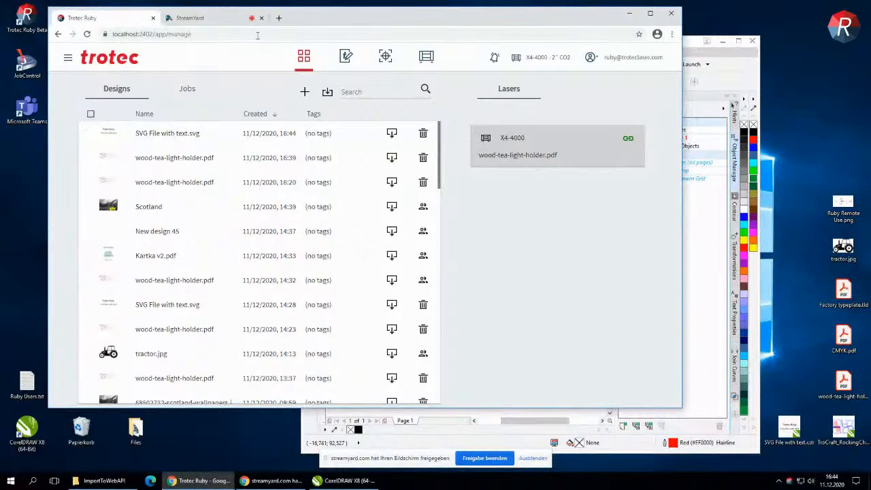
{"action": "double_click", "coordinate": [337, 17]}
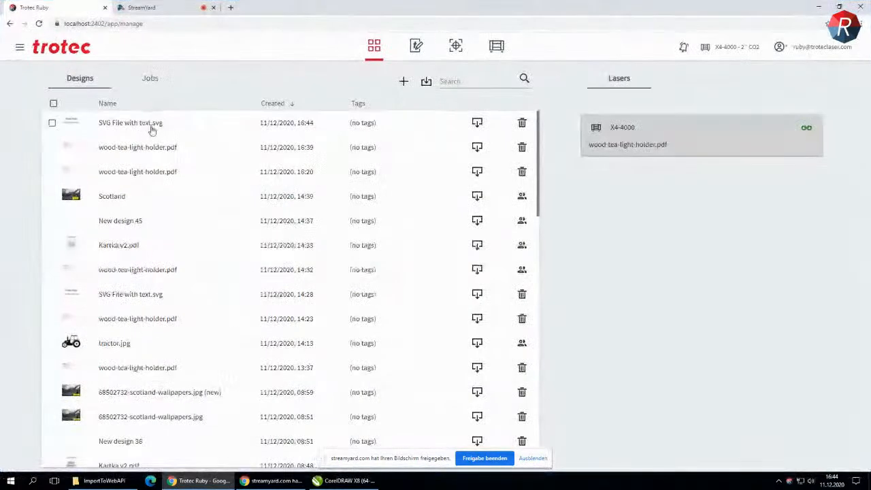
{"action": "left_click", "coordinate": [154, 129]}
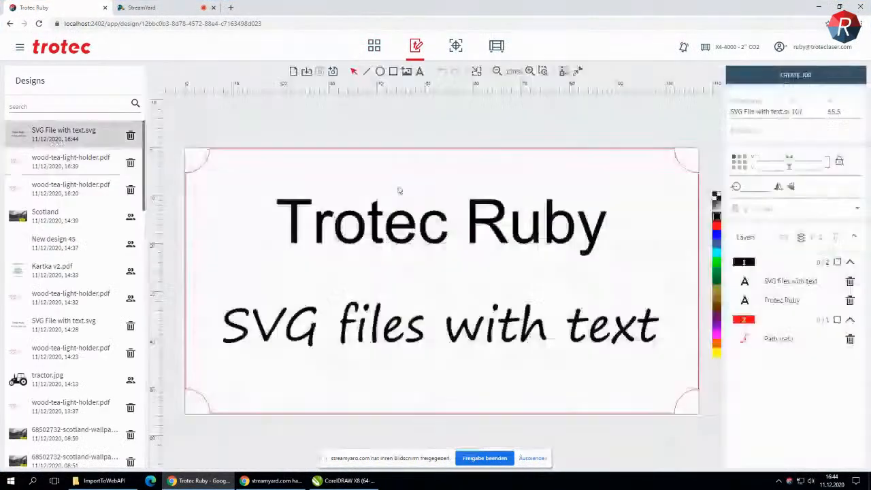
Open the "Trotec Ruby" text line for editing and close it again
{"action": "left_click", "coordinate": [498, 219]}
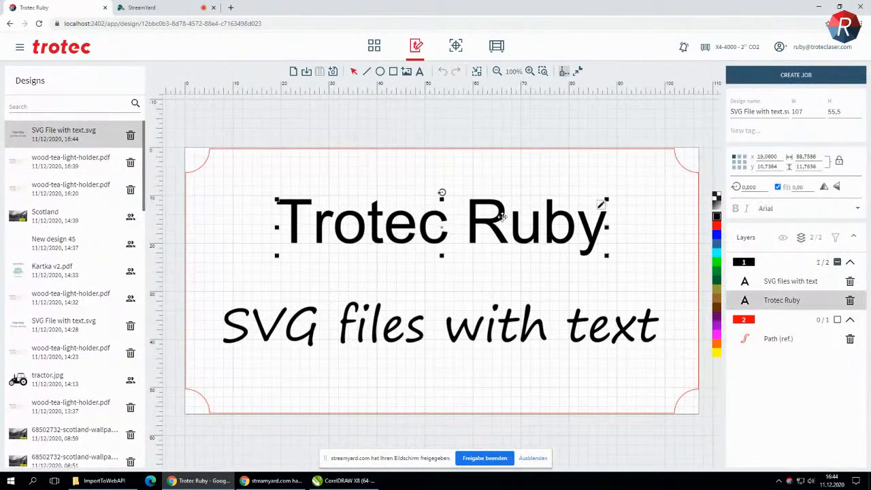
{"action": "left_click", "coordinate": [603, 204]}
{"action": "left_click", "coordinate": [605, 204]}
{"action": "left_click", "coordinate": [590, 328]}
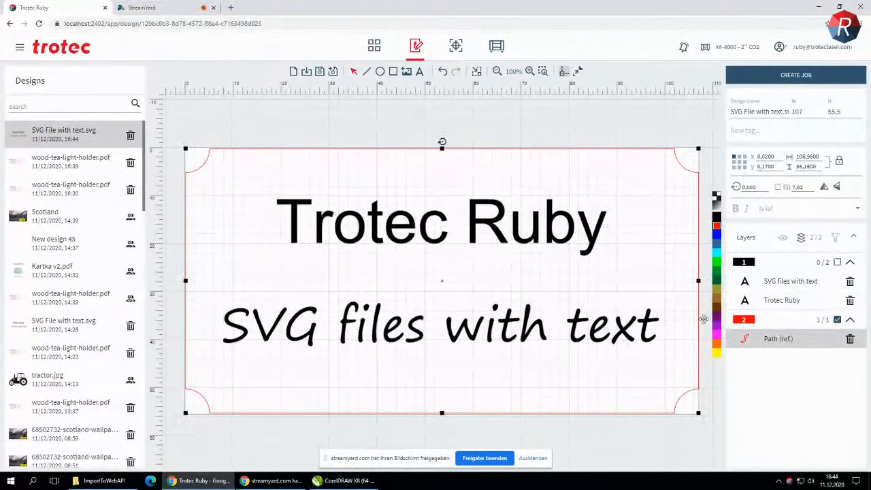
Change the lower text line to read "SVG files with Text" and deselect it
{"action": "left_click", "coordinate": [603, 326]}
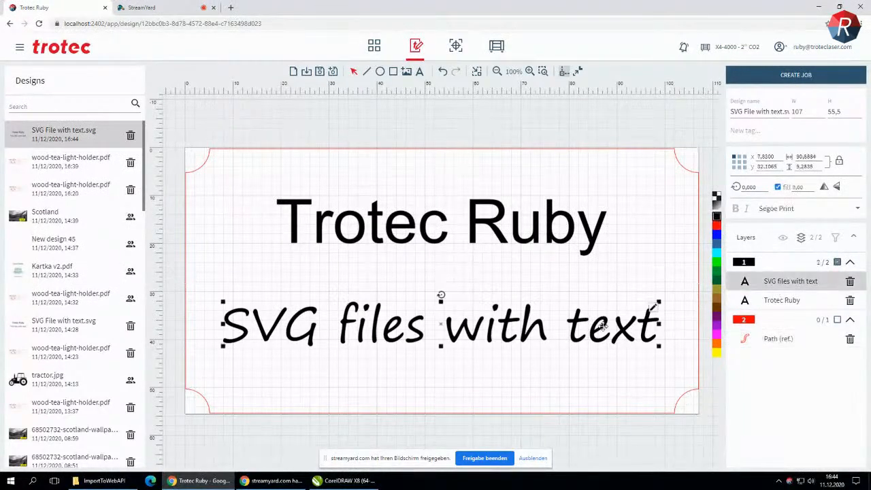
{"action": "left_click", "coordinate": [653, 309]}
{"action": "left_click", "coordinate": [655, 312]}
{"action": "key", "text": "BackSpace"}
{"action": "key", "text": "BackSpace"}
{"action": "key", "text": "BackSpace"}
{"action": "key", "text": "BackSpace"}
{"action": "type", "text": "Text"}
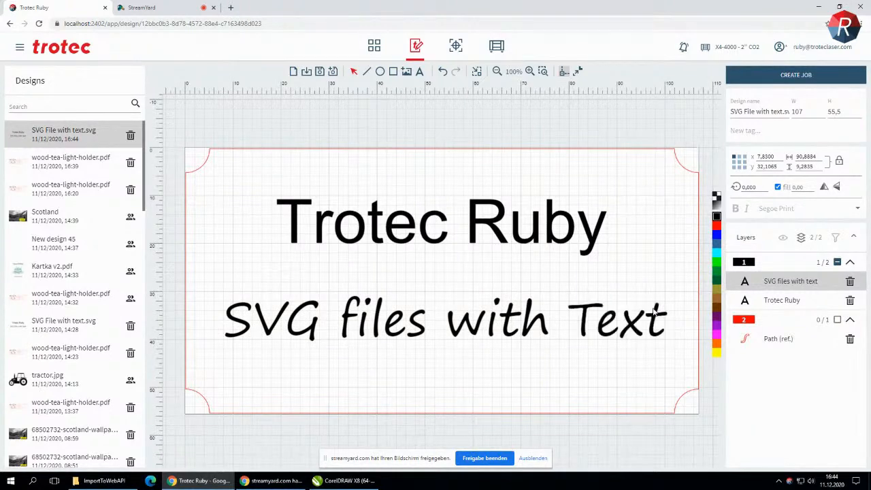
{"action": "left_click", "coordinate": [647, 114]}
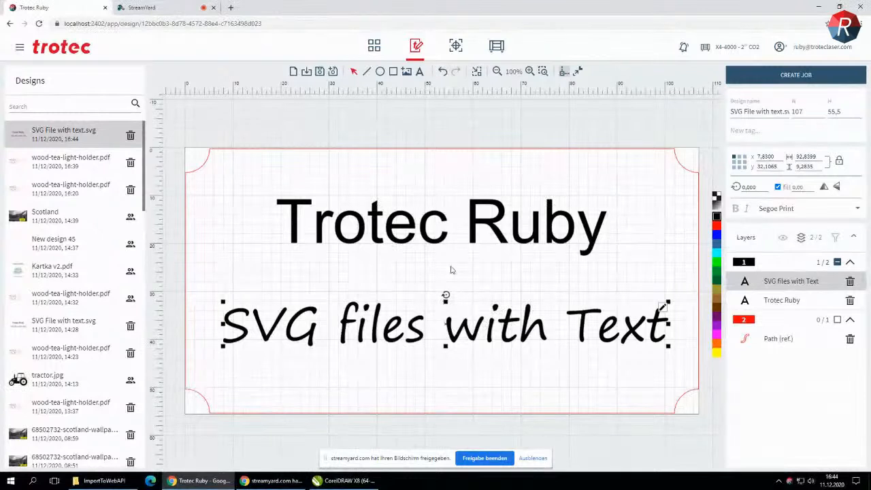
{"action": "left_click", "coordinate": [579, 115]}
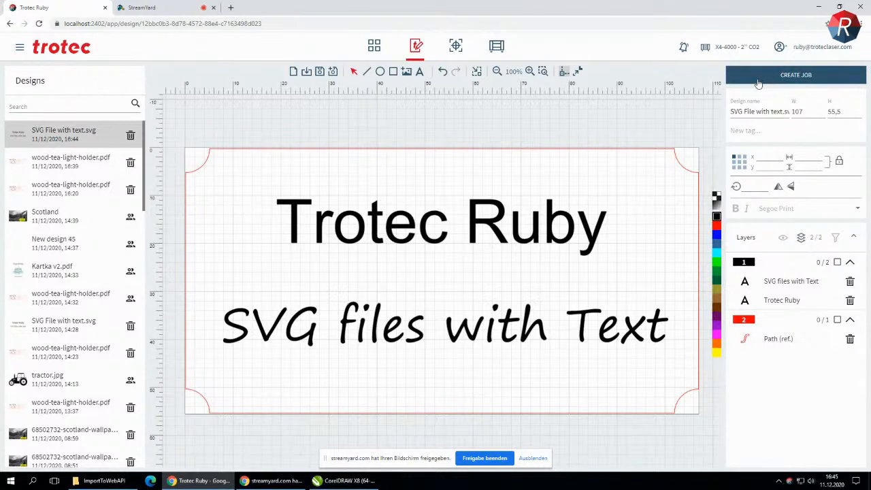
Create a laser job from the SVG File with text.svg design, place a second copy at the next marker and deselect it
{"action": "left_click", "coordinate": [767, 77]}
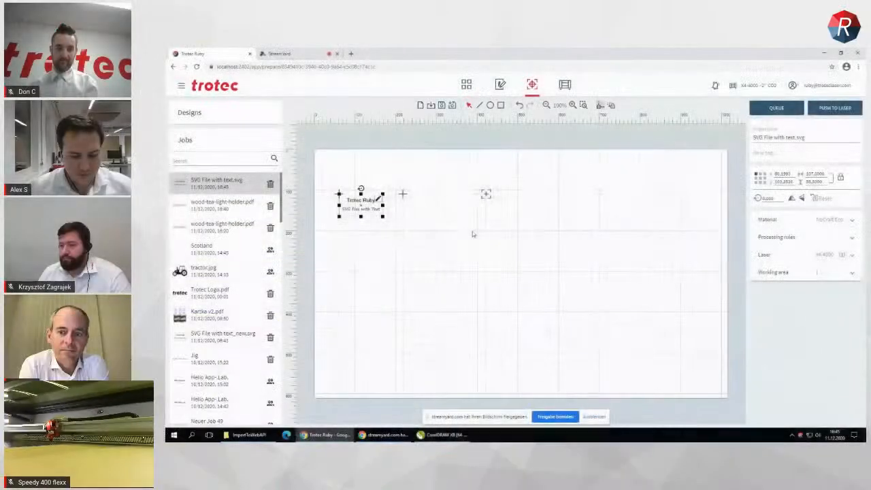
{"action": "left_click_drag", "start_coordinate": [404, 204], "coordinate": [425, 204]}
{"action": "left_click", "coordinate": [498, 252]}
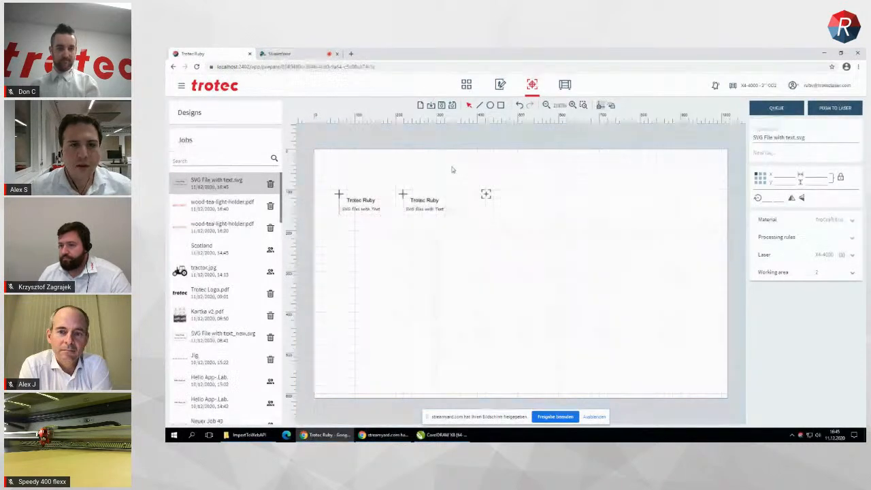
Save the SVG File with text.svg job and push it to the laser
{"action": "left_click", "coordinate": [442, 106]}
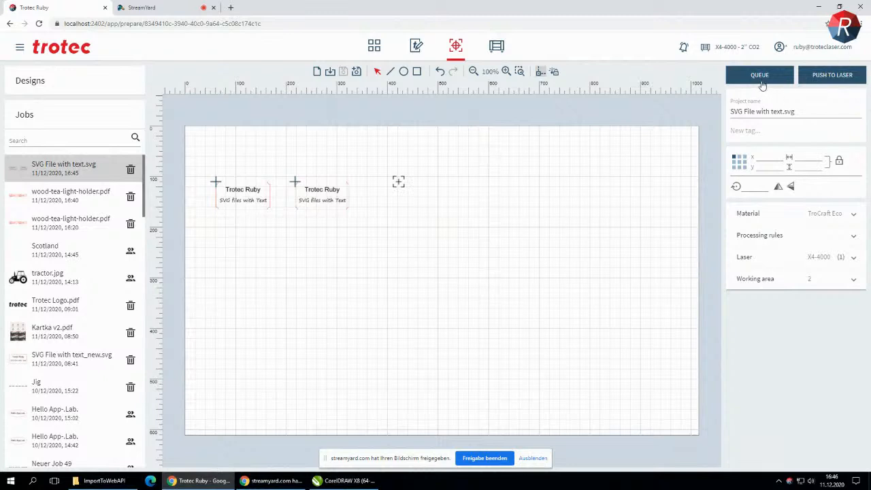
{"action": "left_click", "coordinate": [829, 75]}
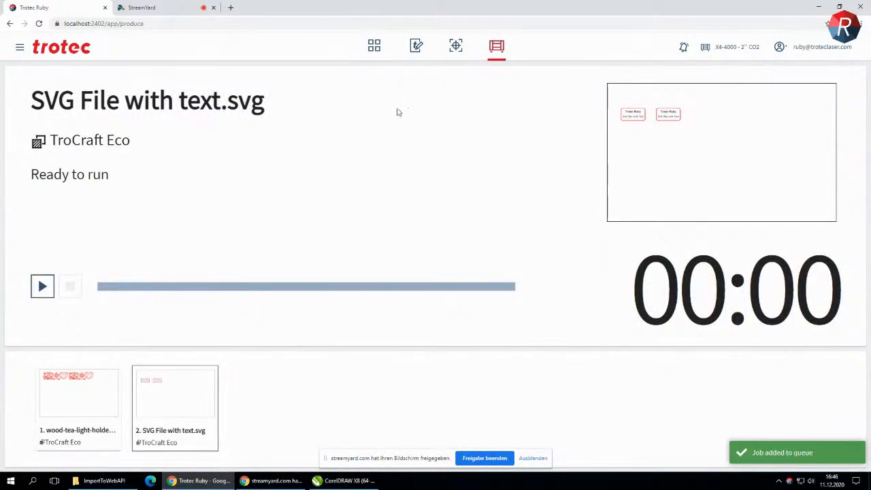
{"action": "mouse_move", "coordinate": [48, 395]}
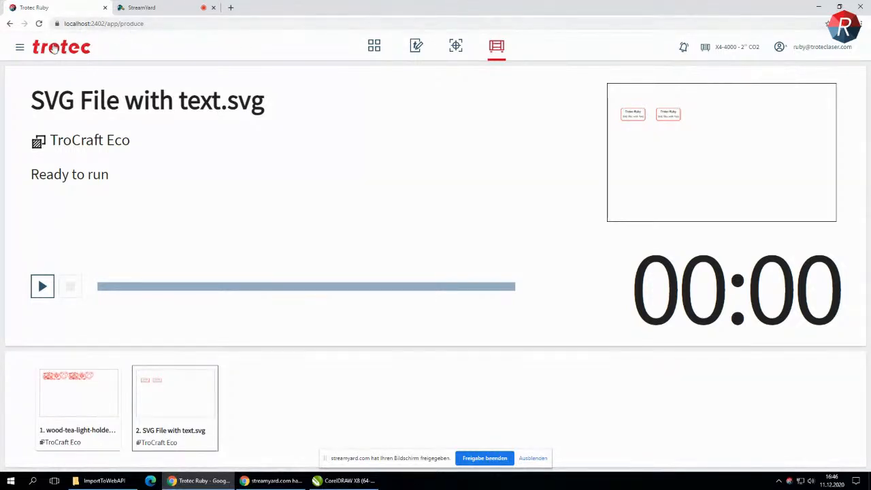
Open the Ruby knowledge base and look through the FAQ topics on the software platform and how to work with Ruby
{"action": "left_click", "coordinate": [19, 47]}
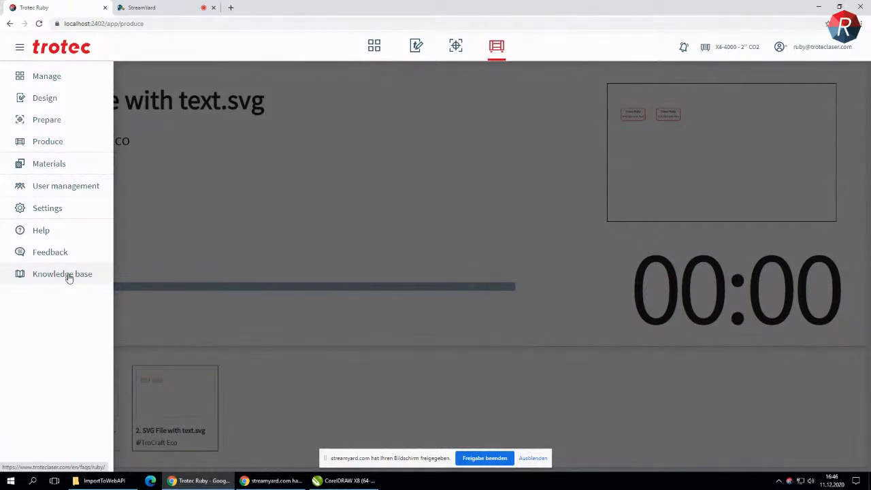
{"action": "left_click", "coordinate": [73, 276]}
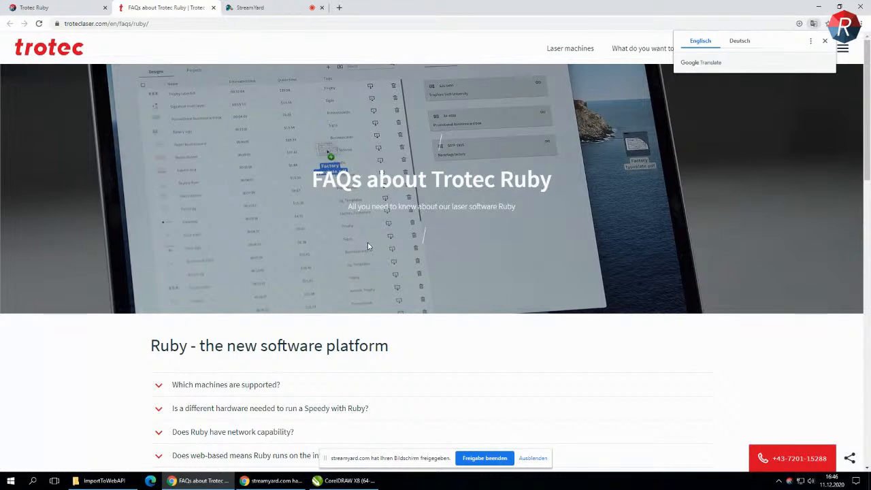
{"action": "scroll", "coordinate": [361, 255], "scroll_direction": "down", "scroll_amount": 1}
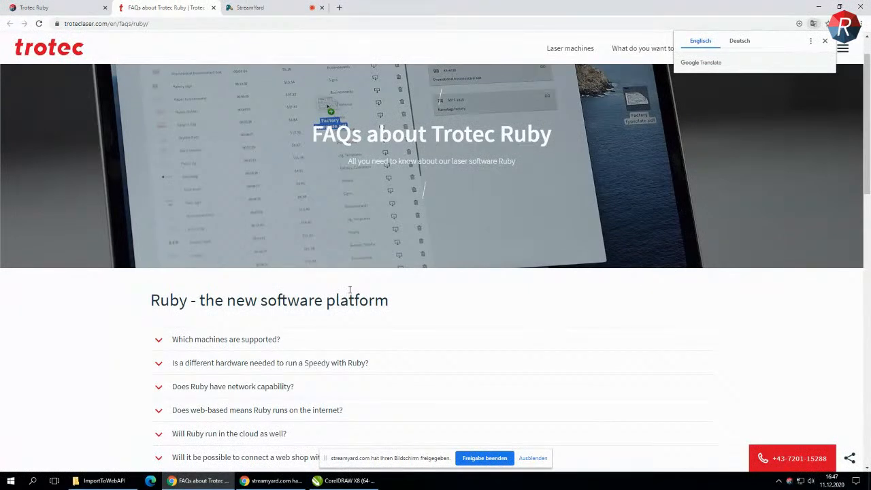
{"action": "scroll", "coordinate": [350, 290], "scroll_direction": "down", "scroll_amount": 1}
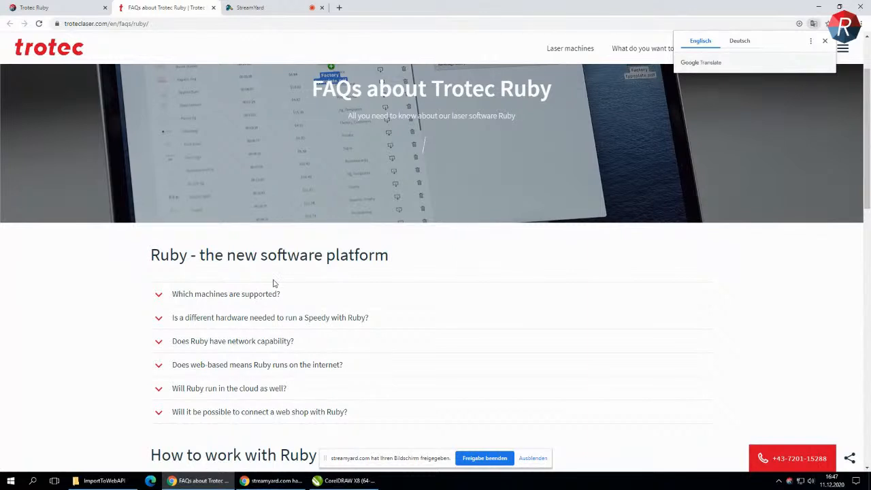
{"action": "scroll", "coordinate": [275, 283], "scroll_direction": "down", "scroll_amount": 4}
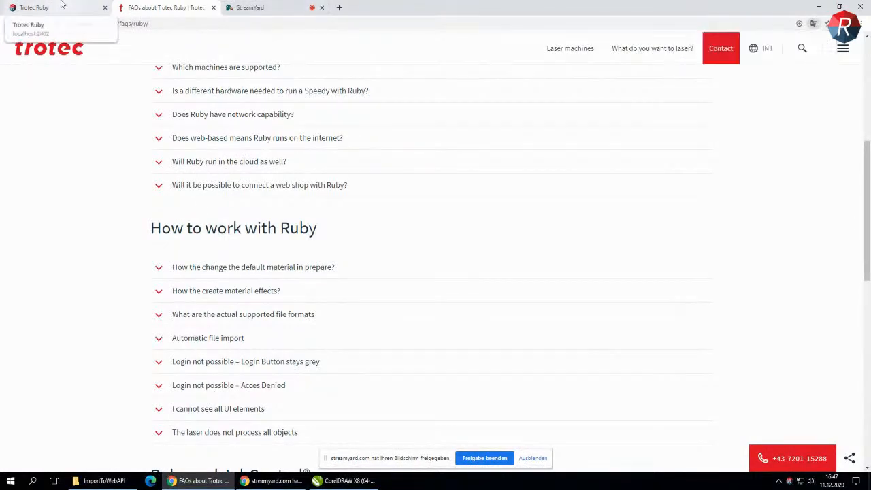
Return from the FAQ page to Trotec Ruby, open User management and restore the browser window to a smaller size
{"action": "left_click", "coordinate": [61, 5]}
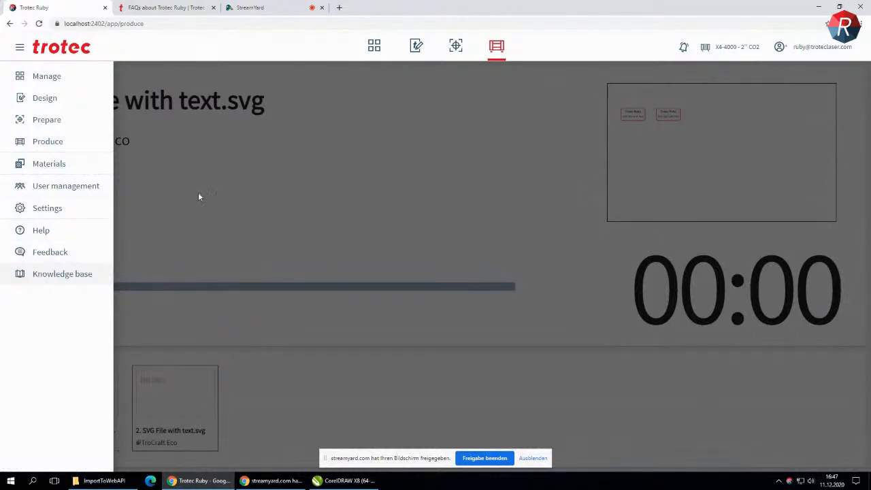
{"action": "left_click", "coordinate": [239, 160]}
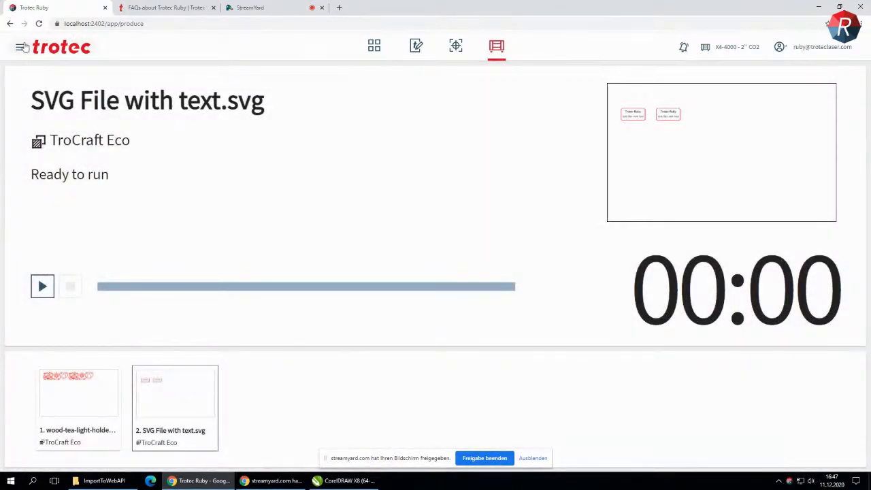
{"action": "left_click", "coordinate": [22, 47]}
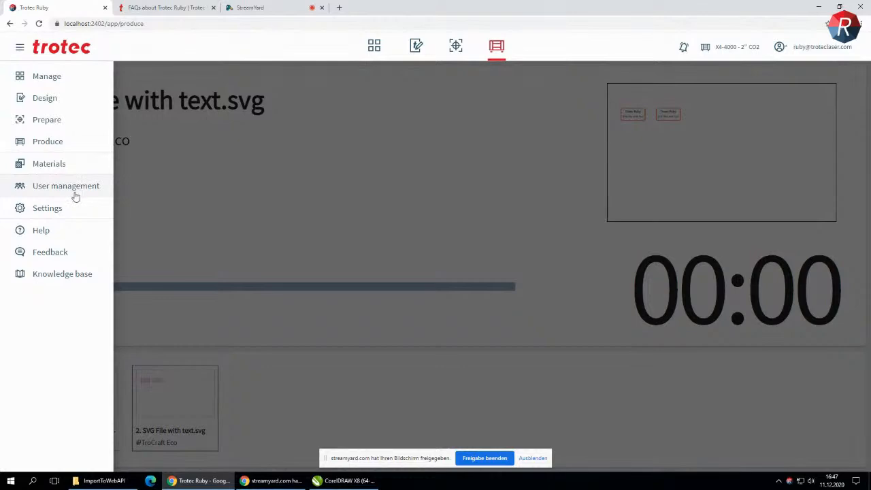
{"action": "left_click", "coordinate": [77, 187]}
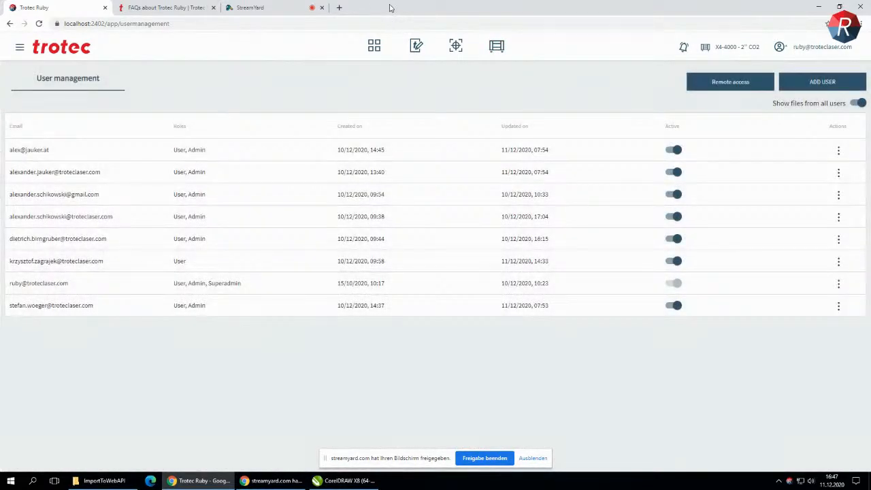
{"action": "double_click", "coordinate": [390, 8]}
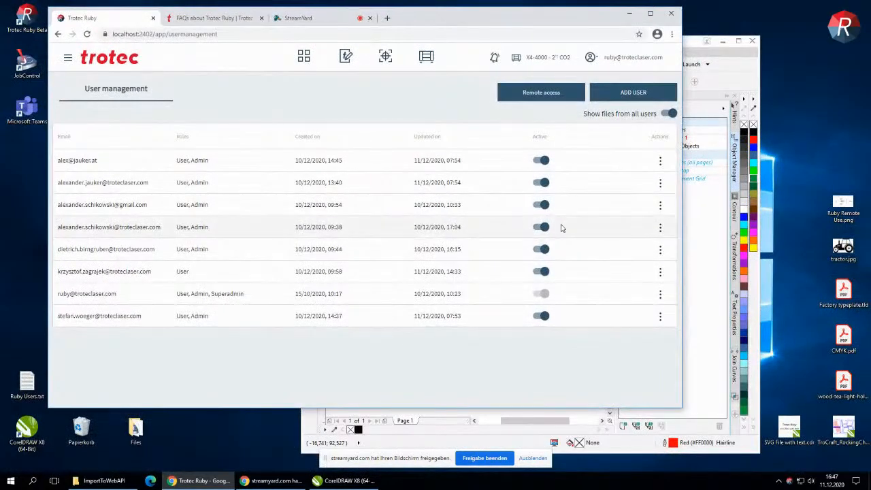
Remove the account that has only the User role from the user list and confirm the removal
{"action": "left_click", "coordinate": [661, 272]}
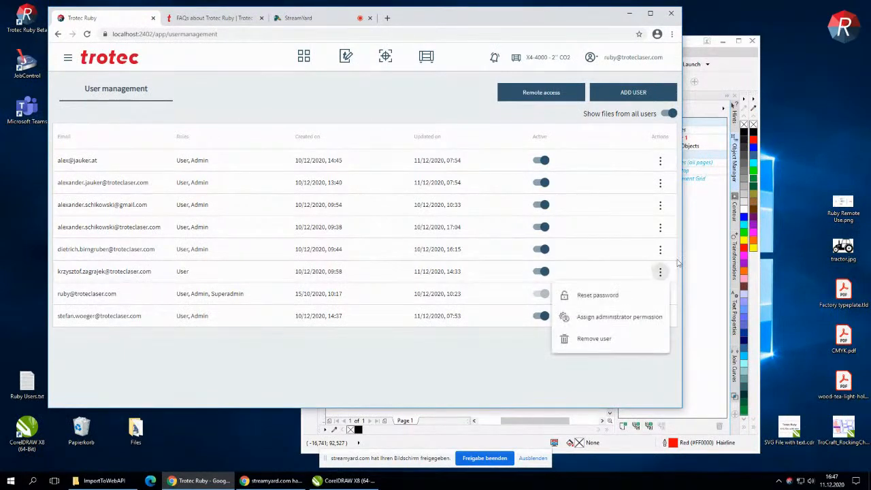
{"action": "left_click", "coordinate": [594, 340]}
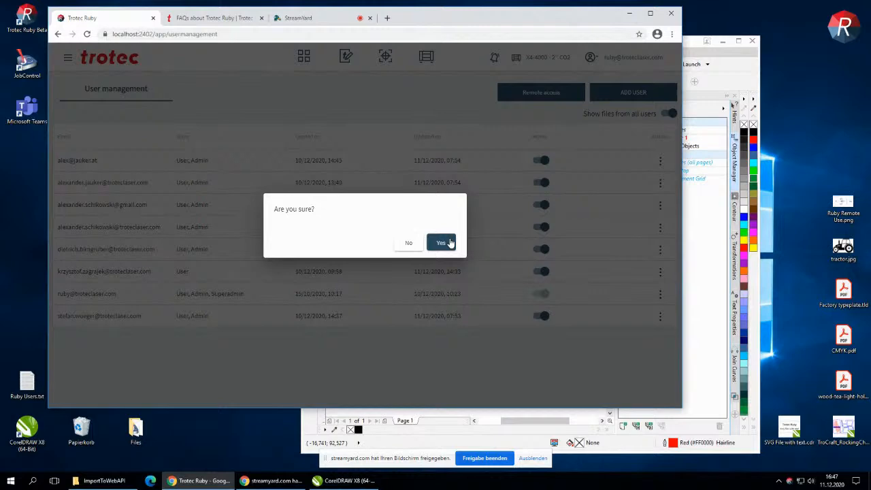
{"action": "left_click", "coordinate": [442, 243]}
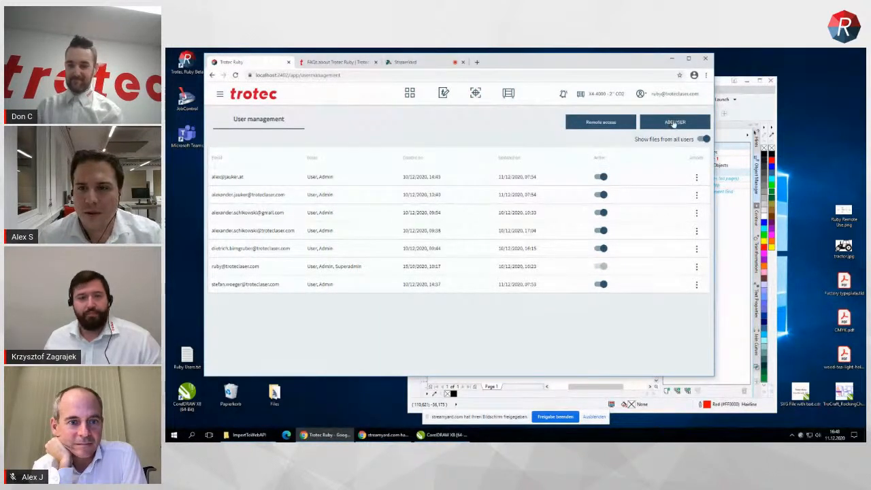
Add a user with the e-mail address copied from Ruby Users.txt and dismiss the temporary password message
{"action": "left_click", "coordinate": [672, 122]}
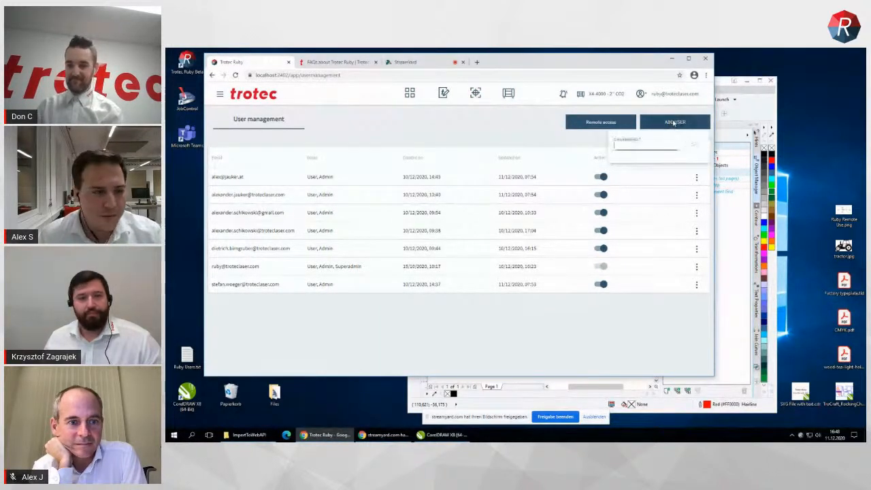
{"action": "double_click", "coordinate": [187, 356]}
{"action": "key", "text": "ctrl+a"}
{"action": "key", "text": "ctrl+c"}
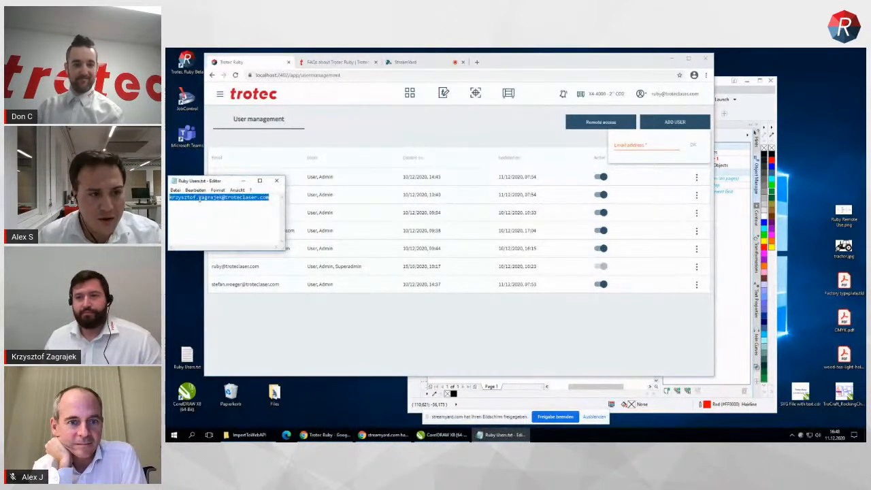
{"action": "left_click", "coordinate": [276, 180]}
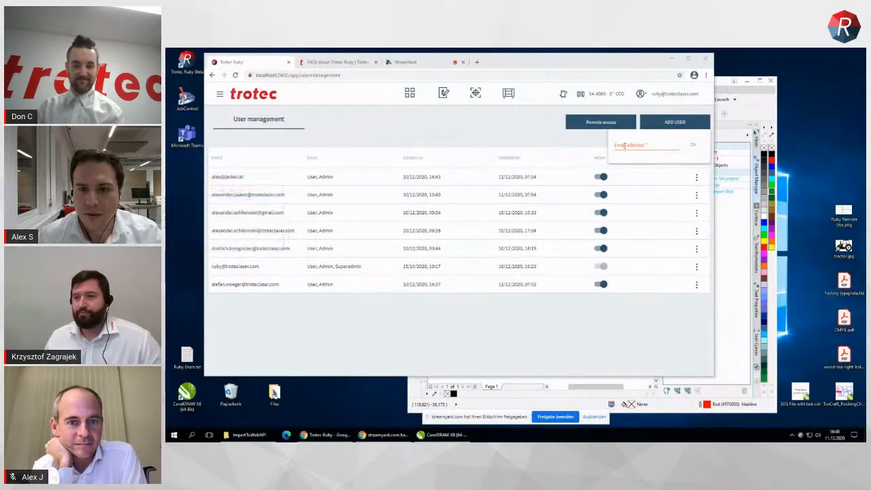
{"action": "left_click", "coordinate": [638, 142]}
{"action": "key", "text": "ctrl+v"}
{"action": "left_click", "coordinate": [694, 146]}
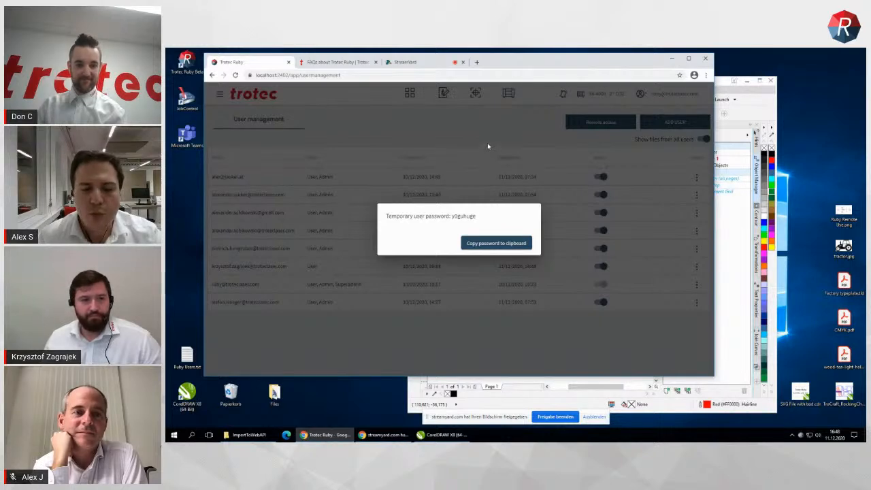
{"action": "left_click", "coordinate": [486, 123]}
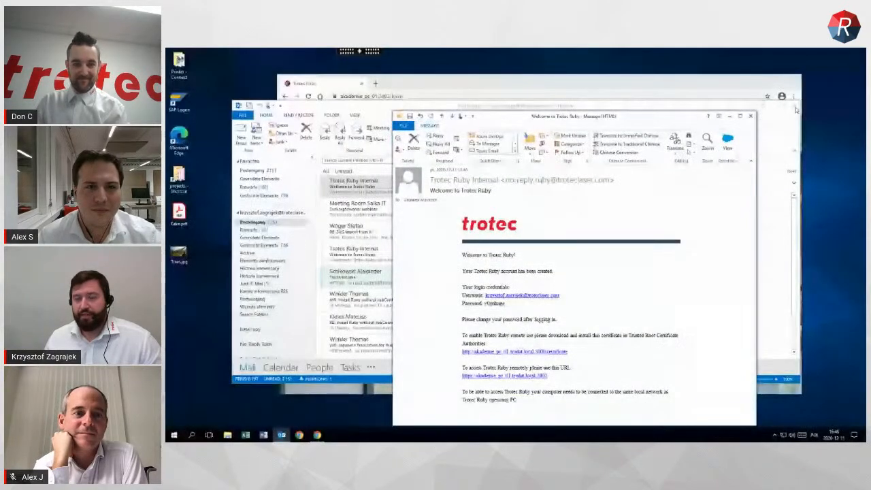
On the remote computer, open the newest Welcome to Trotec Ruby e-mail from Outlook in its own window and minimize the mailbox
{"action": "left_click", "coordinate": [774, 106]}
{"action": "left_click", "coordinate": [731, 116]}
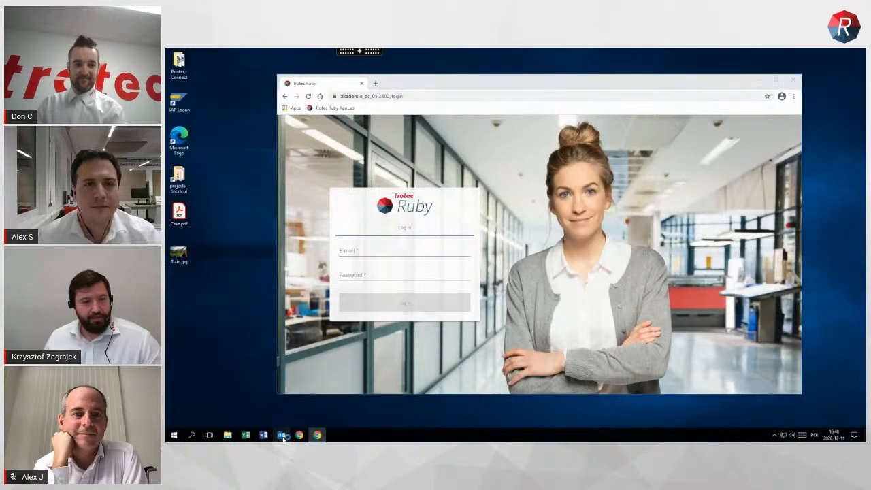
{"action": "left_click", "coordinate": [282, 435]}
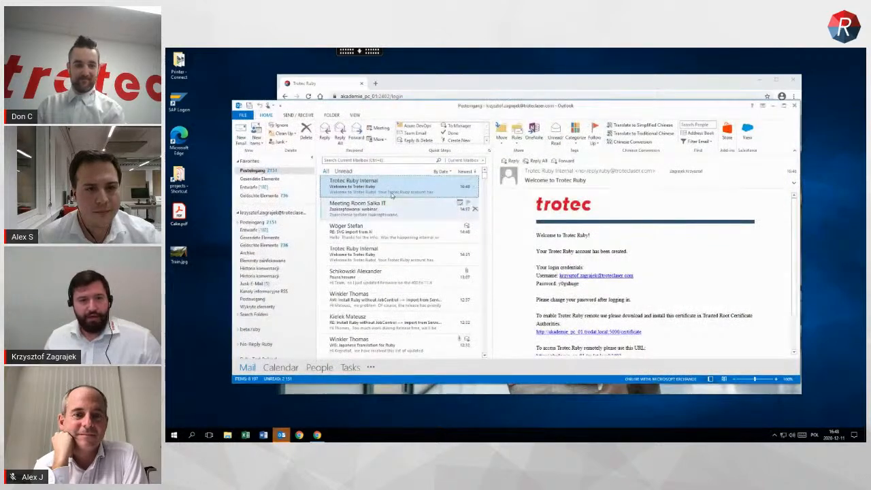
{"action": "double_click", "coordinate": [393, 195]}
{"action": "left_click", "coordinate": [772, 107]}
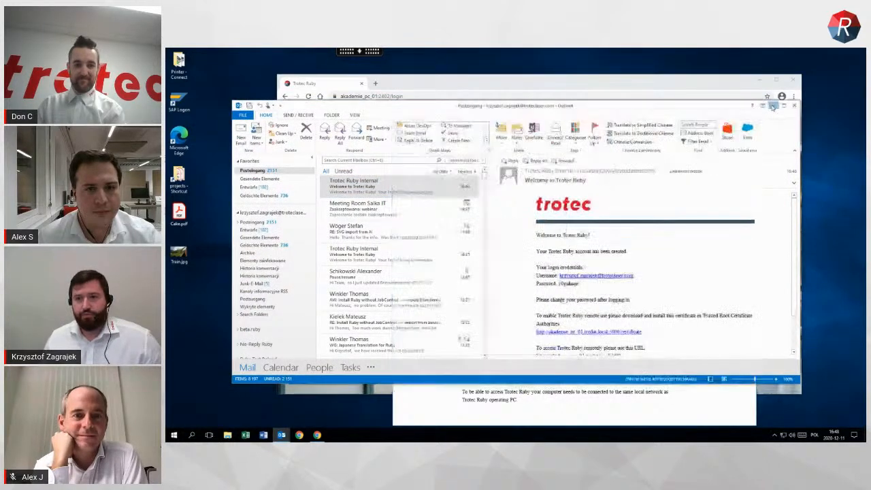
Copy the temporary password from the welcome e-mail into the password field of the Ruby login form
{"action": "left_click_drag", "start_coordinate": [514, 305], "coordinate": [484, 304]}
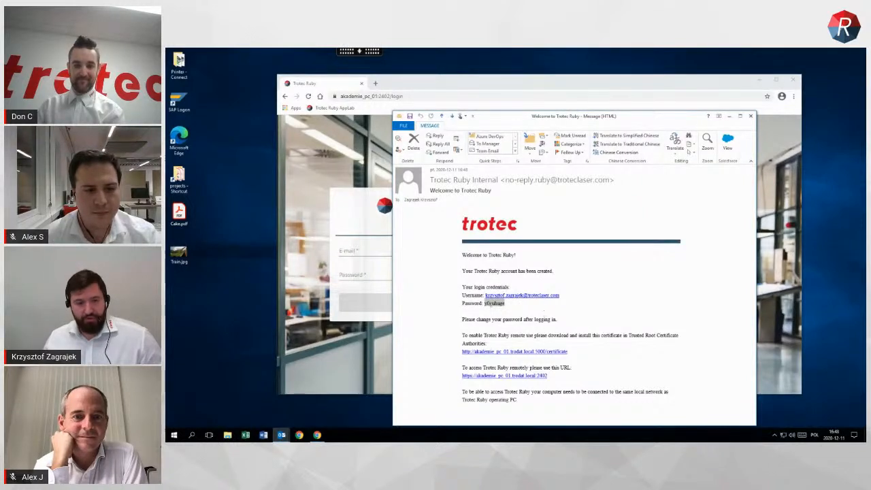
{"action": "left_click", "coordinate": [379, 274]}
{"action": "key", "text": "ctrl+v"}
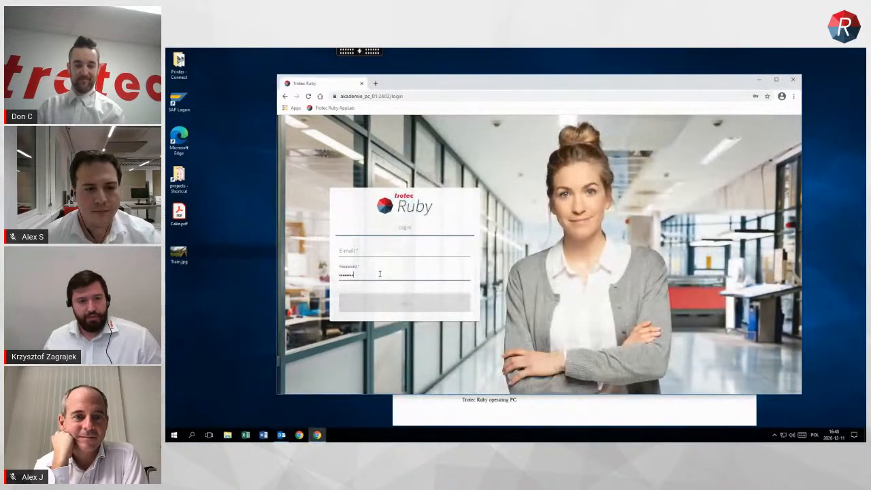
Copy the username from the welcome e-mail into the login form's e-mail field and log in to Ruby
{"action": "left_click", "coordinate": [626, 403]}
{"action": "left_click_drag", "start_coordinate": [562, 301], "coordinate": [485, 296]}
{"action": "left_click", "coordinate": [597, 292]}
{"action": "left_click_drag", "start_coordinate": [597, 291], "coordinate": [401, 303]}
{"action": "key", "text": "ctrl+c"}
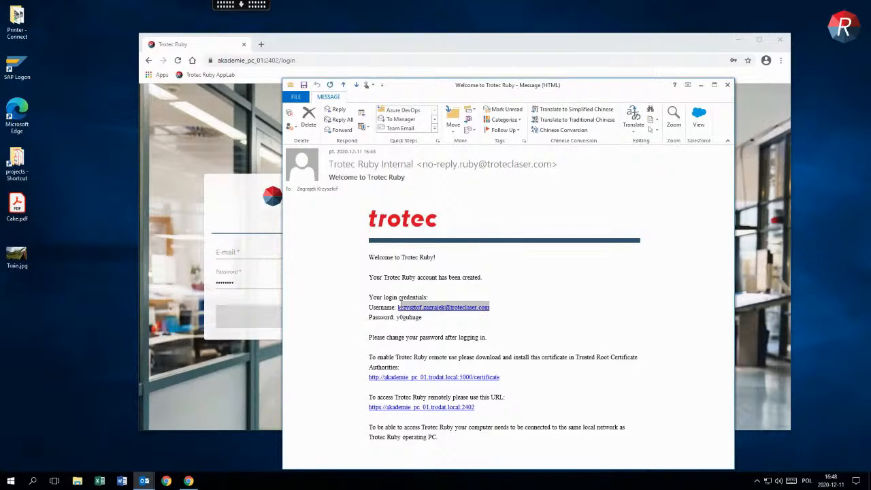
{"action": "left_click", "coordinate": [259, 259]}
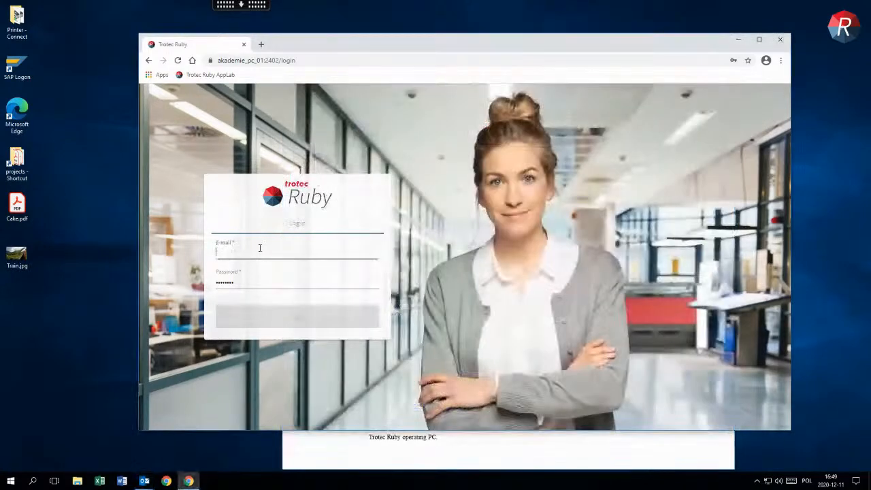
{"action": "key", "text": "ctrl+v"}
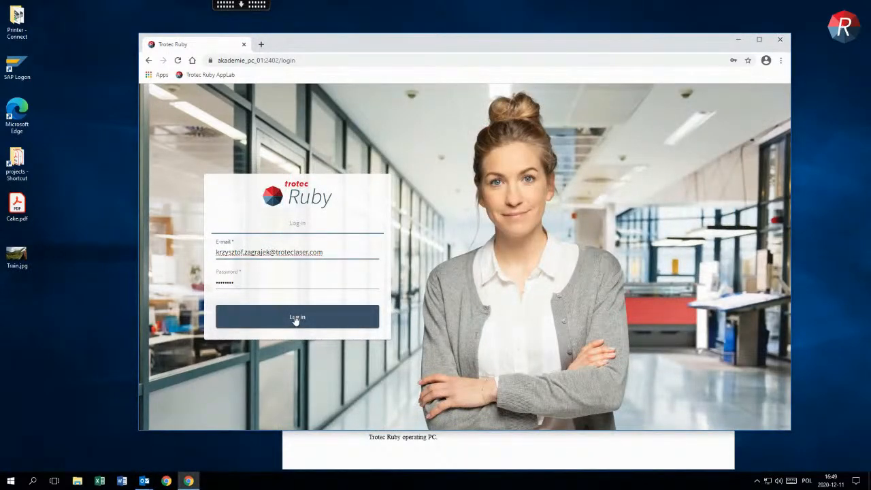
{"action": "left_click", "coordinate": [296, 318]}
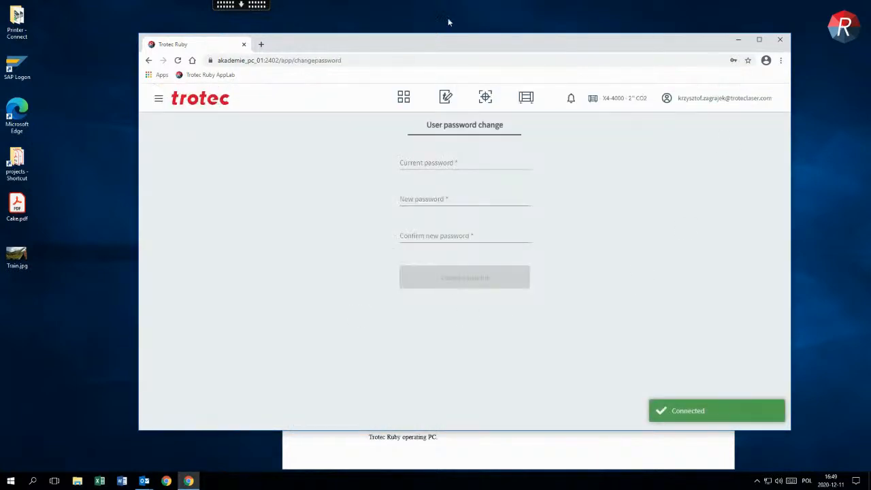
Copy the temporary password from the welcome e-mail into the Current password field of the password change form
{"action": "left_click", "coordinate": [456, 162]}
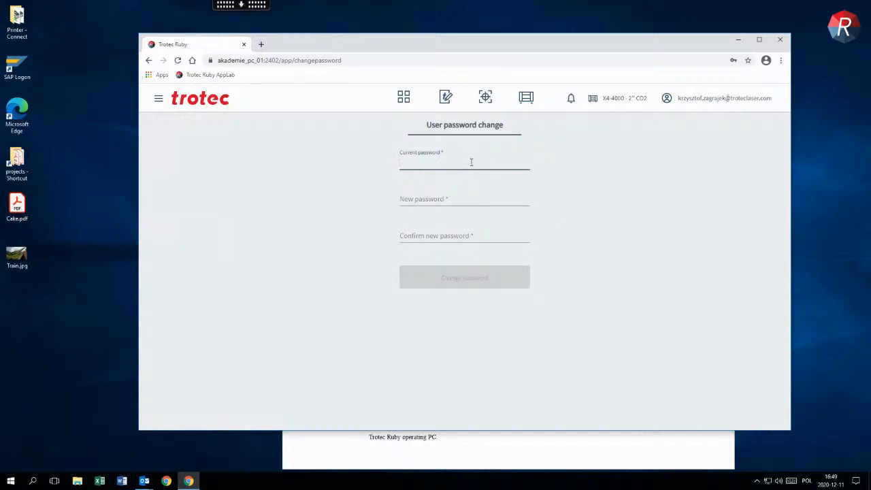
{"action": "left_click", "coordinate": [456, 447]}
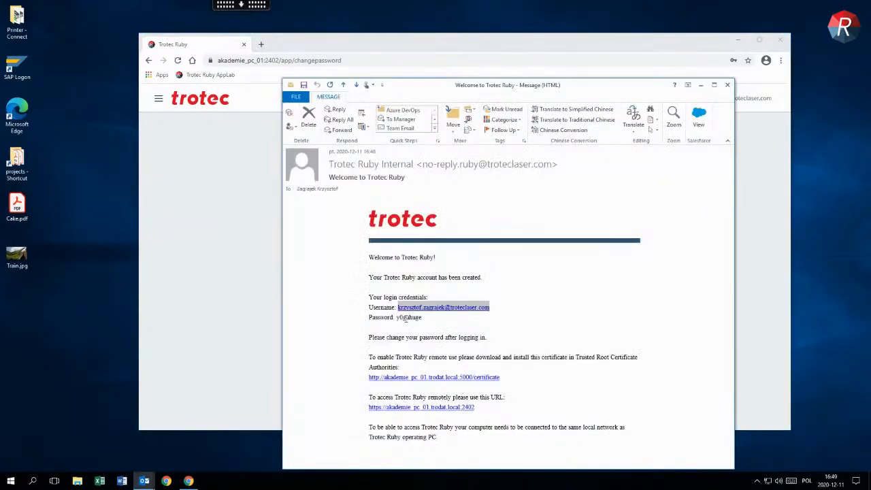
{"action": "double_click", "coordinate": [406, 318]}
{"action": "left_click", "coordinate": [229, 326]}
{"action": "key", "text": "ctrl+v"}
Enter and confirm the new password, submit the password change and dismiss the browser's offer to save it
{"action": "left_click", "coordinate": [428, 208]}
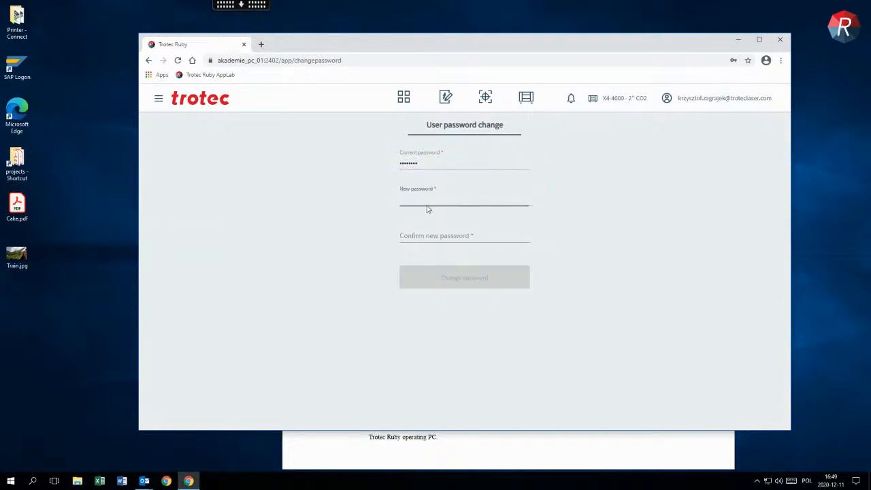
{"action": "type", "text": "•••••••••"}
{"action": "key", "text": "Tab"}
{"action": "type", "text": "•"}
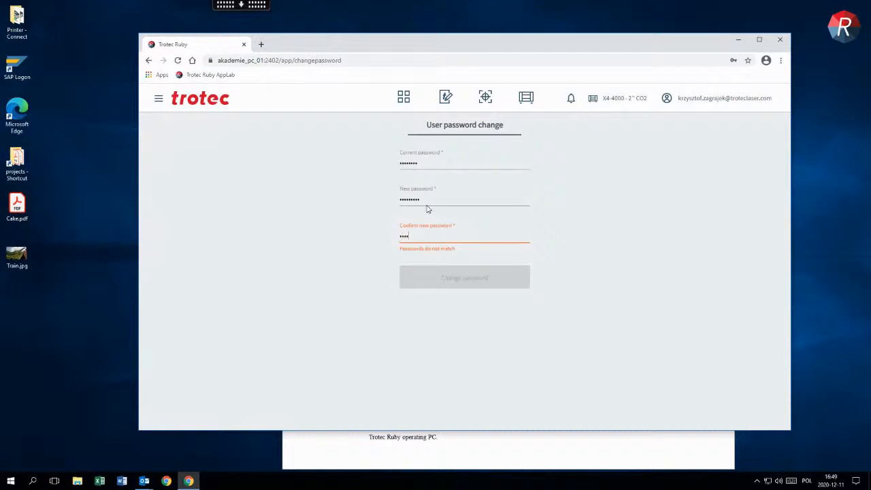
{"action": "type", "text": "••••••••"}
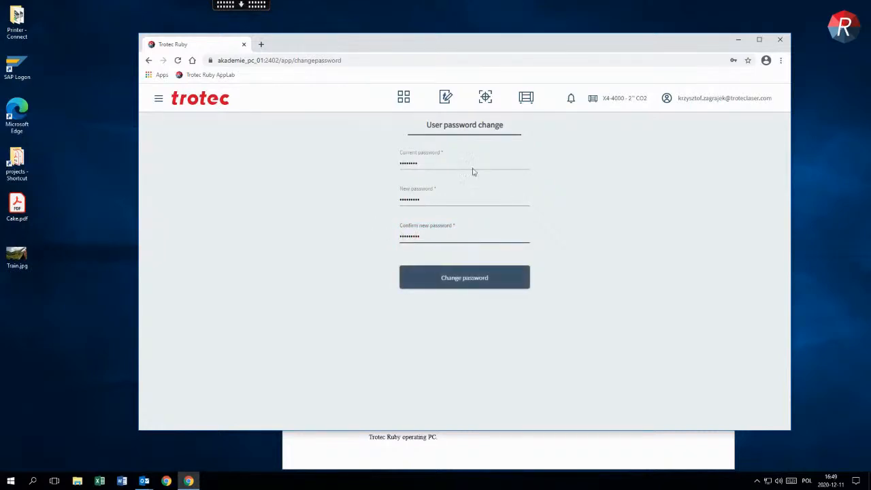
{"action": "left_click", "coordinate": [449, 286]}
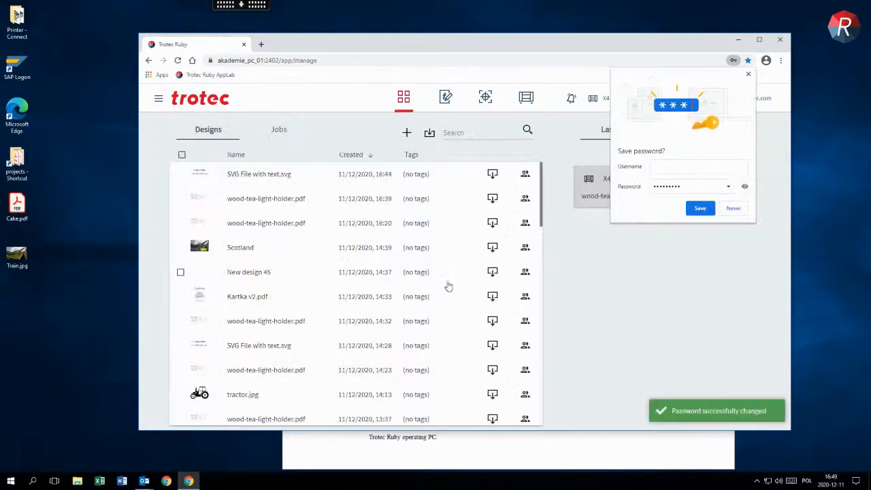
{"action": "left_click", "coordinate": [748, 76]}
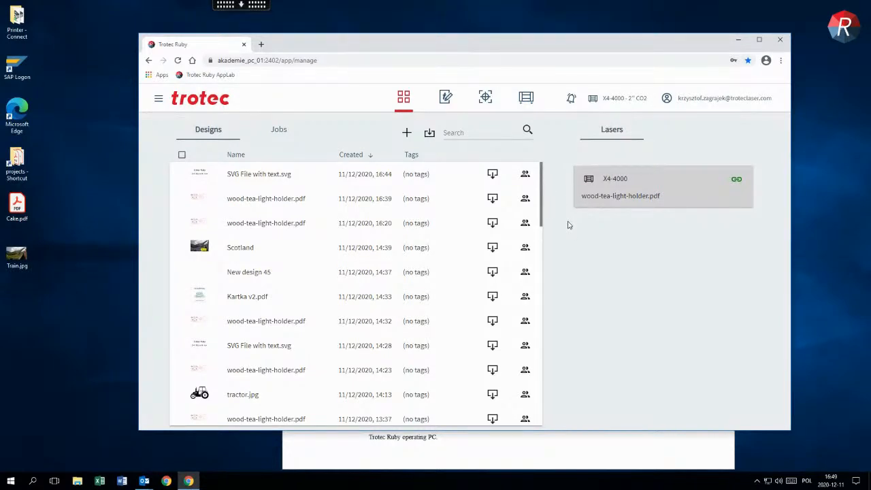
Switch to the Design screen, import Cake.pdf from the desktop and maximize the browser window
{"action": "left_click", "coordinate": [447, 98]}
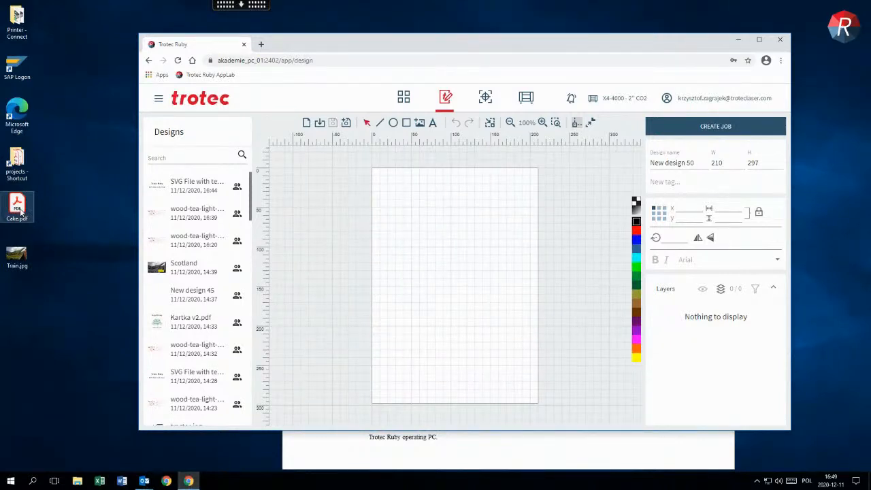
{"action": "left_click_drag", "start_coordinate": [19, 212], "coordinate": [407, 212]}
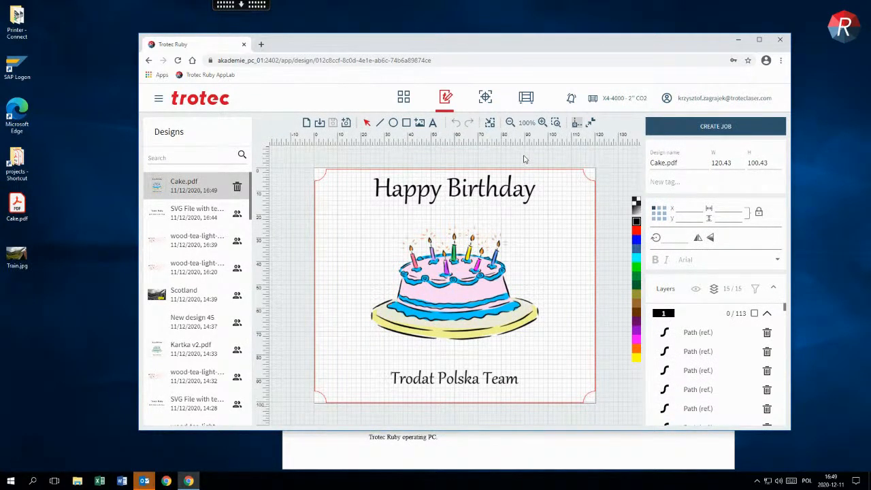
{"action": "double_click", "coordinate": [539, 49]}
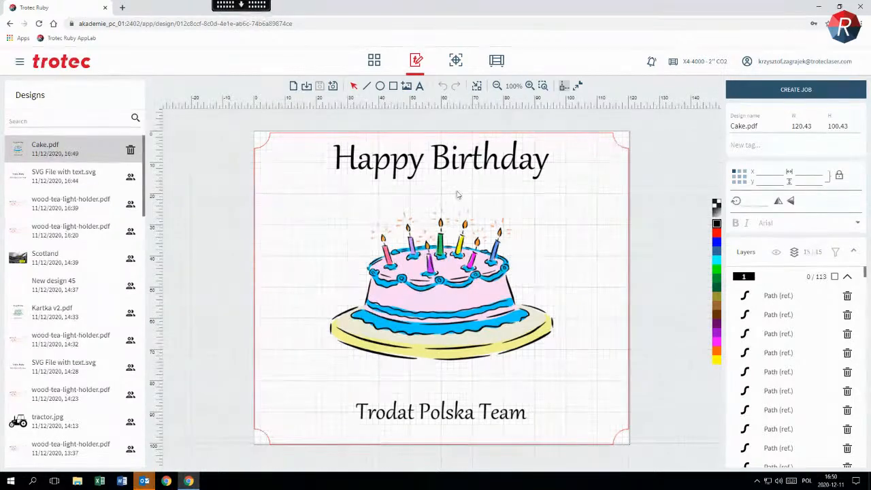
Collapse the path lists of layers 1 and 2 and the unassigned light orange, blue and orange layers, and examine the layer warnings
{"action": "left_click", "coordinate": [847, 276]}
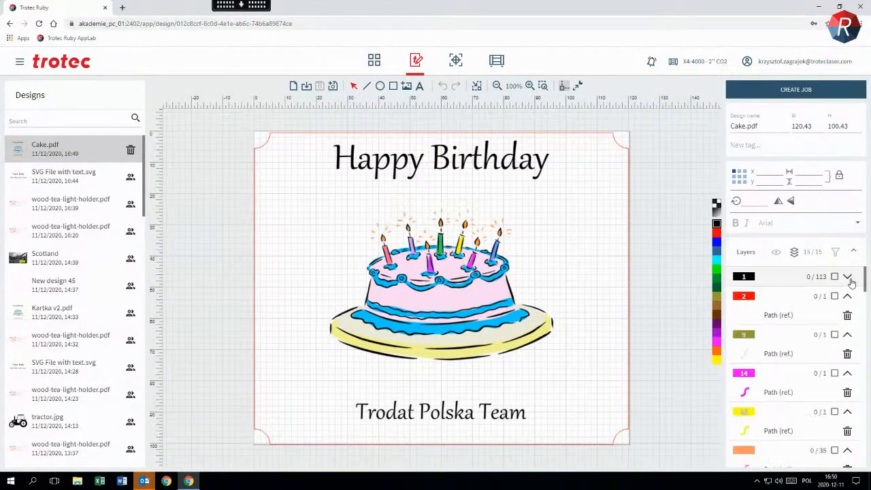
{"action": "left_click", "coordinate": [847, 297]}
{"action": "scroll", "coordinate": [847, 300], "scroll_direction": "down", "scroll_amount": 3}
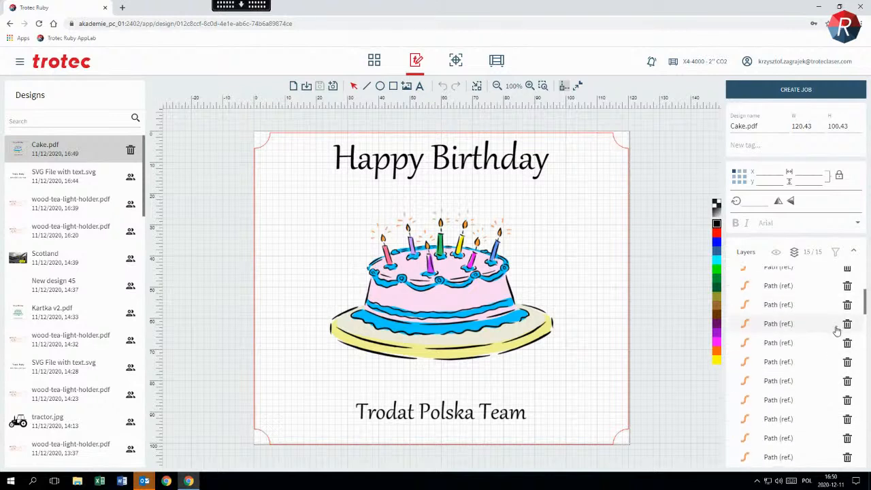
{"action": "left_click", "coordinate": [847, 295]}
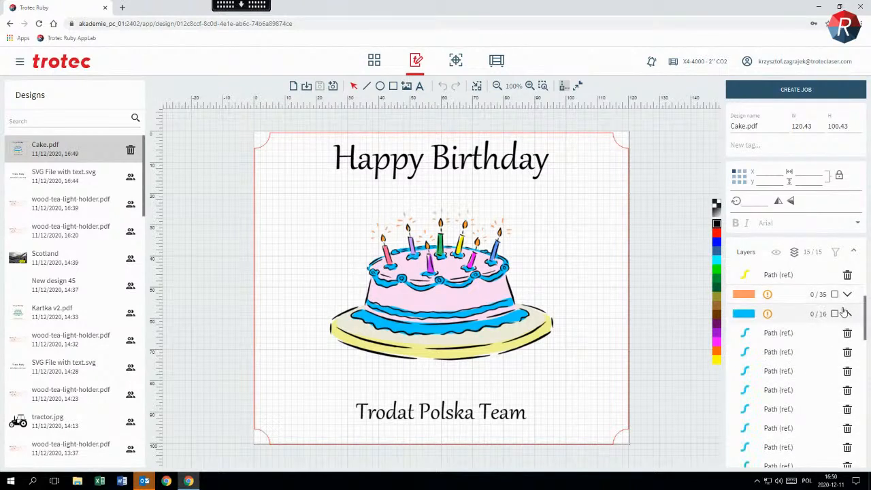
{"action": "left_click", "coordinate": [847, 313]}
{"action": "left_click", "coordinate": [848, 334]}
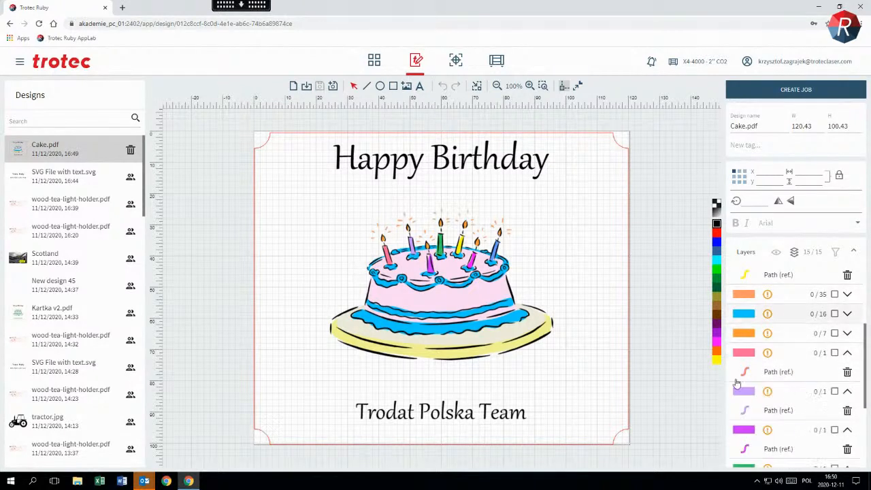
{"action": "mouse_move", "coordinate": [769, 393]}
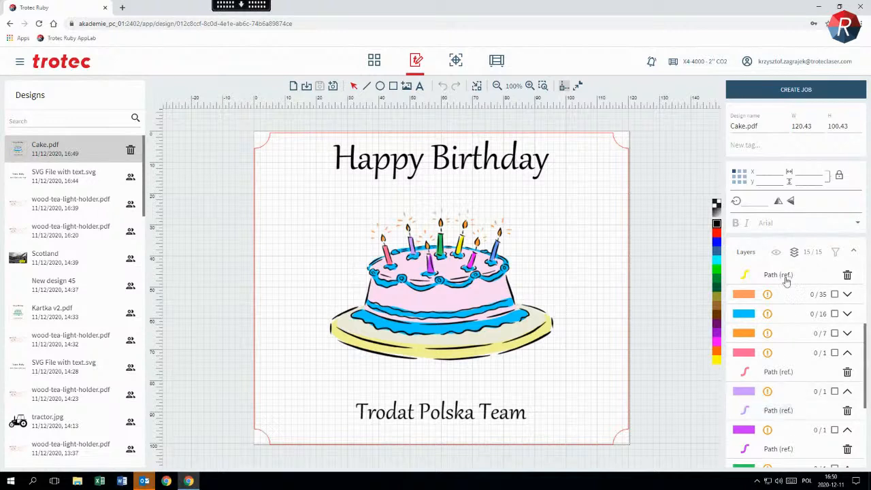
Hide the red layer with the layer filter and convert all vectors of the cake drawing to grayscale
{"action": "left_click", "coordinate": [838, 256]}
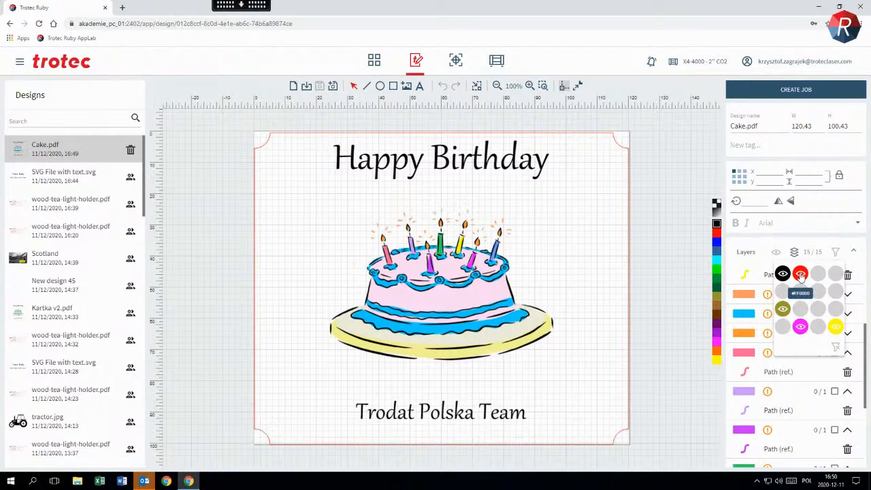
{"action": "left_click", "coordinate": [801, 275]}
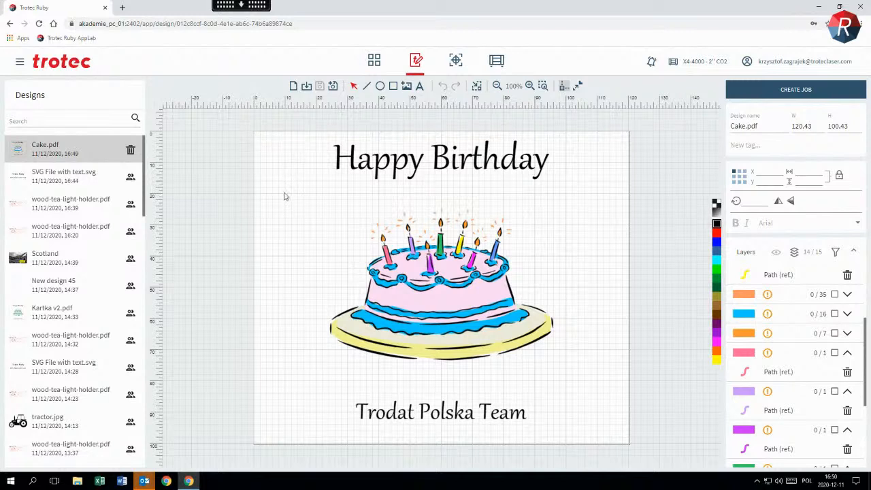
{"action": "left_click_drag", "start_coordinate": [286, 202], "coordinate": [592, 379]}
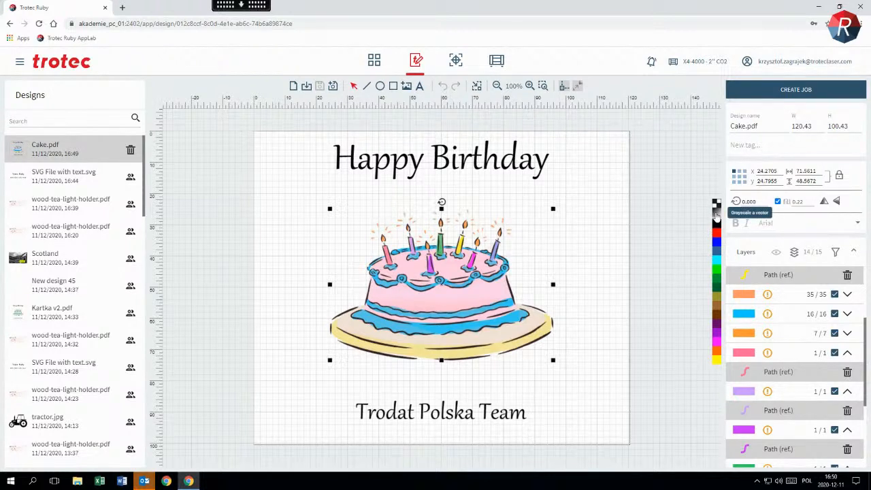
{"action": "left_click", "coordinate": [717, 213]}
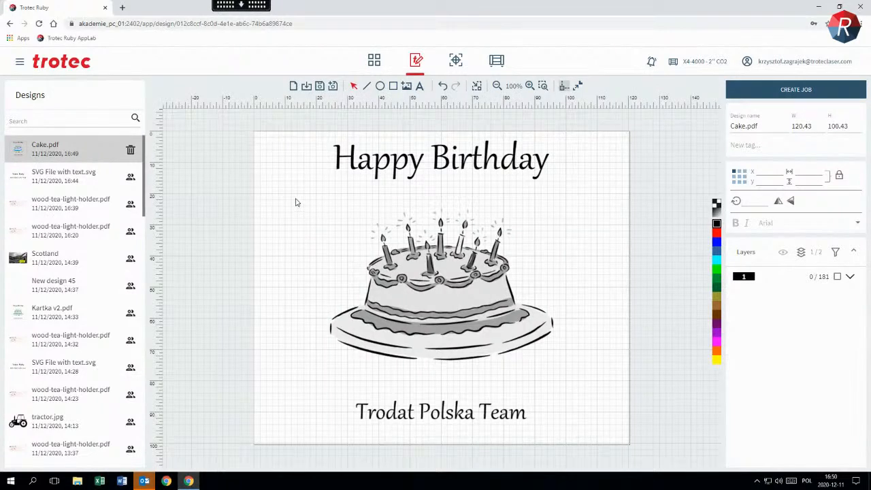
Assign dark green layer colour 8 to the whole cake drawing, leaving out both text lines, and clear the selection
{"action": "left_click_drag", "start_coordinate": [296, 202], "coordinate": [581, 381]}
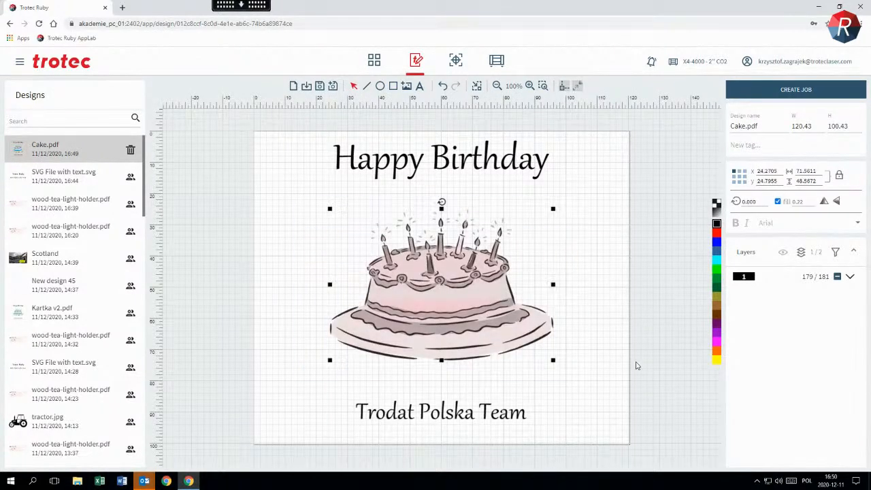
{"action": "left_click", "coordinate": [716, 289]}
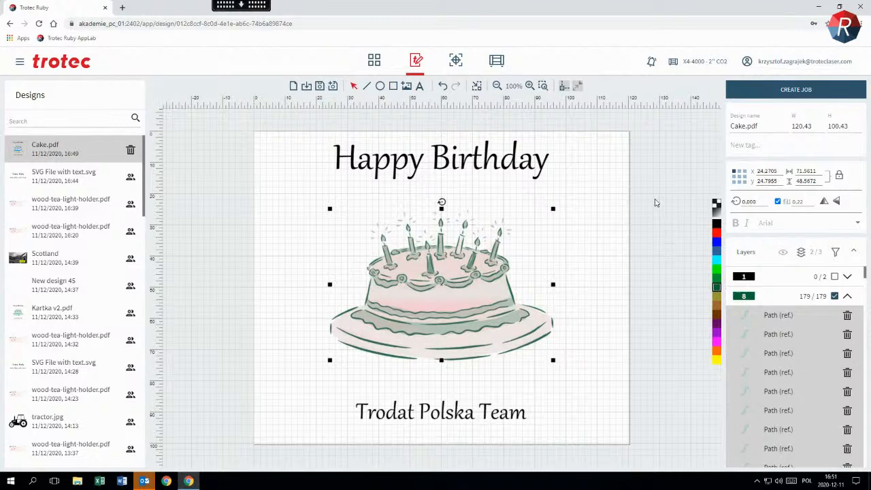
{"action": "left_click", "coordinate": [657, 202]}
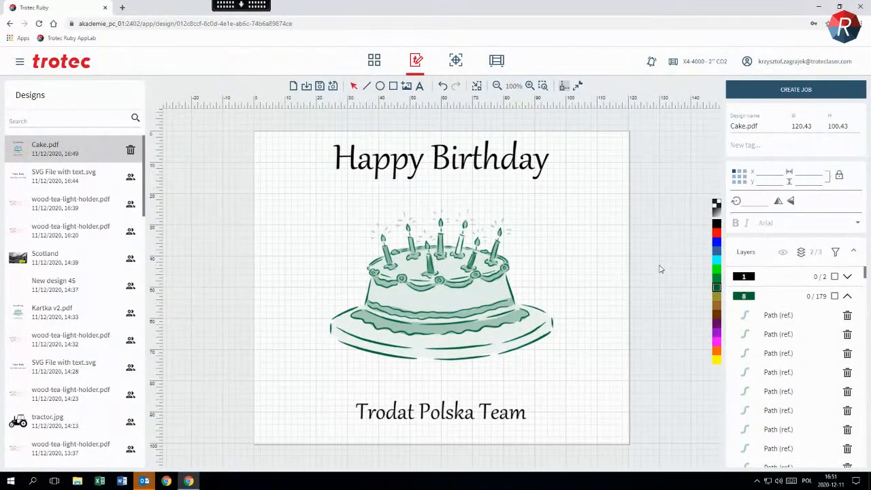
Show the hidden red layer again through the layer filter and close the filter
{"action": "left_click", "coordinate": [835, 253]}
{"action": "left_click", "coordinate": [836, 253]}
{"action": "left_click", "coordinate": [800, 274]}
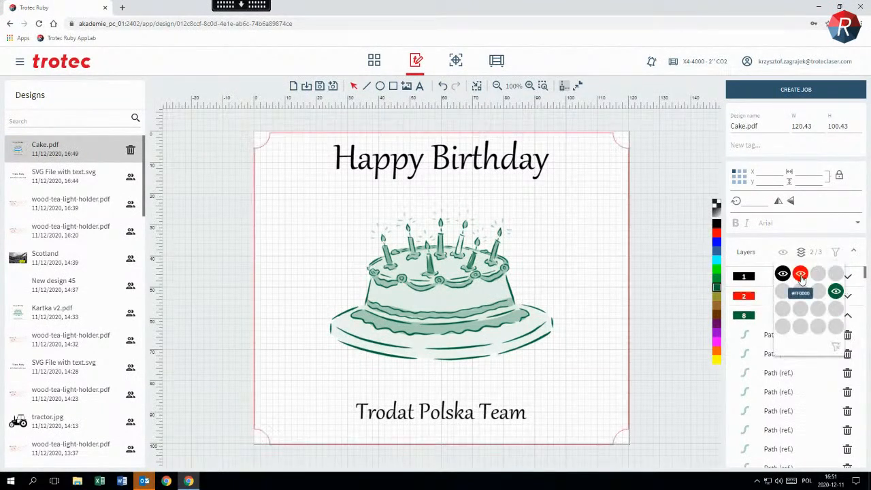
{"action": "left_click", "coordinate": [689, 150]}
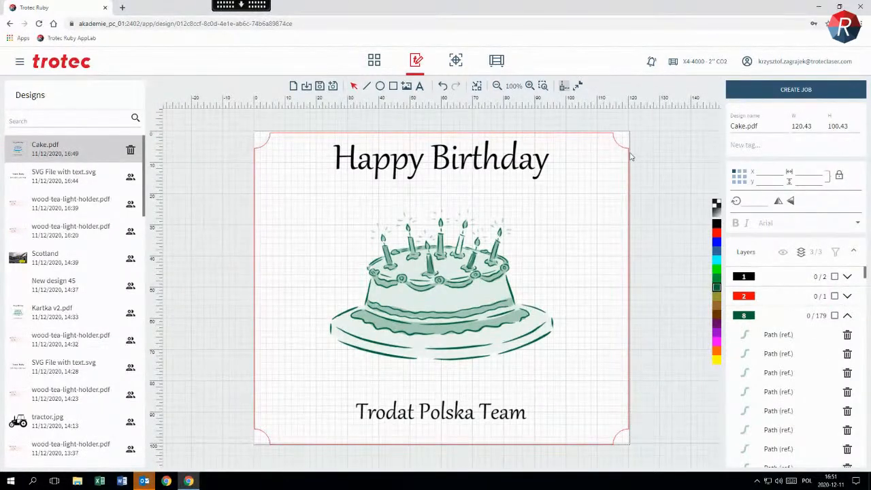
Fit the design size to its artwork and rename the design to Cake
{"action": "left_click", "coordinate": [477, 87]}
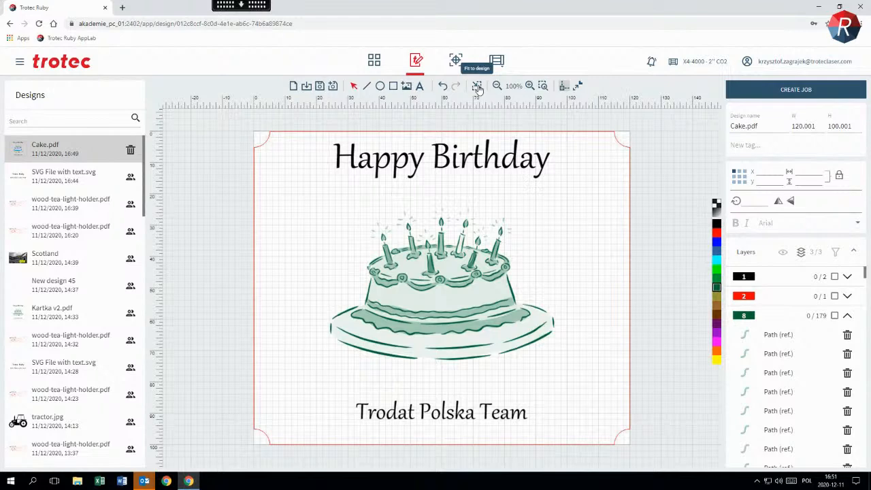
{"action": "left_click", "coordinate": [761, 127]}
{"action": "key", "text": "BackSpace"}
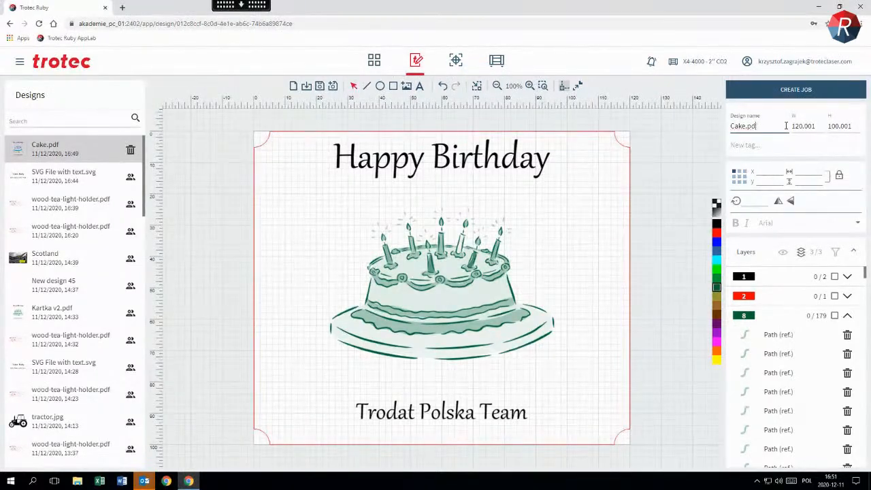
{"action": "key", "text": "Return"}
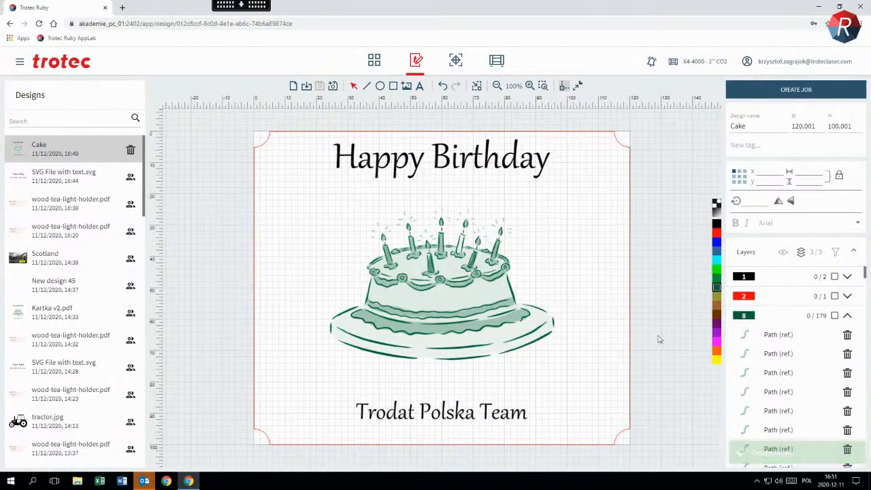
Create a new design, import Train.jpg from the desktop beside the reduced browser window, and maximize the window again
{"action": "left_click", "coordinate": [294, 86]}
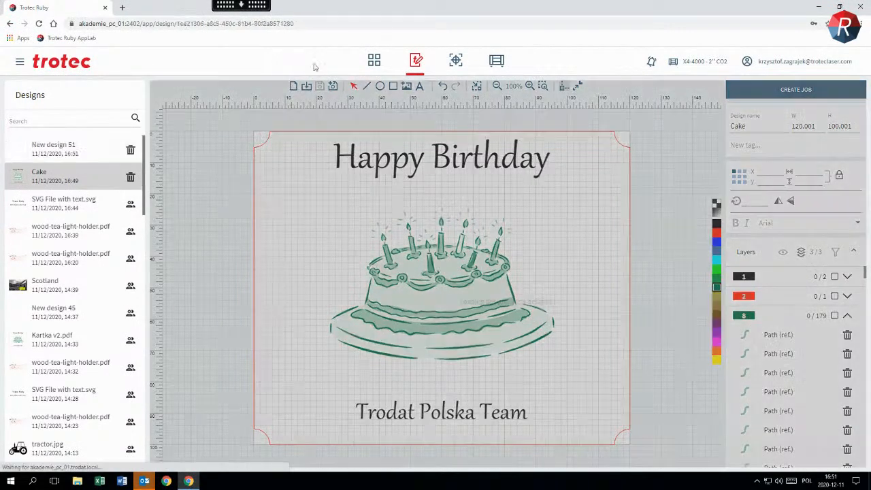
{"action": "left_click_drag", "start_coordinate": [353, 37], "coordinate": [461, 52]}
{"action": "left_click_drag", "start_coordinate": [17, 255], "coordinate": [424, 253]}
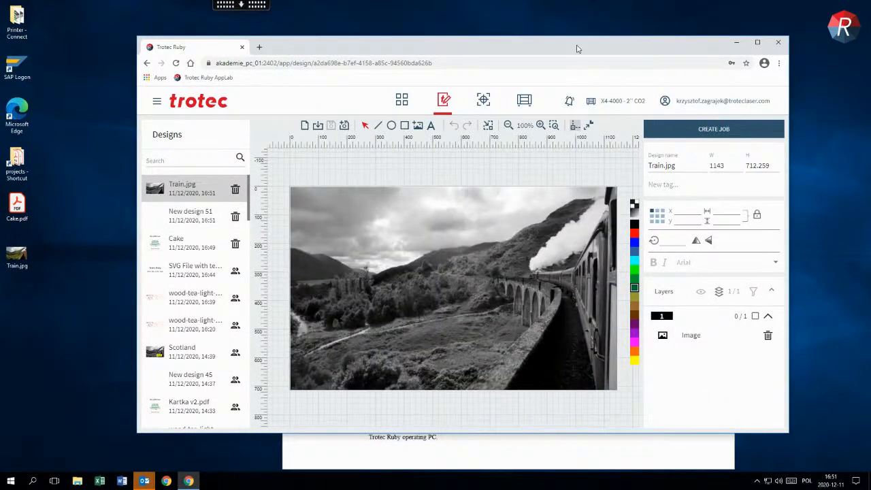
{"action": "double_click", "coordinate": [576, 49]}
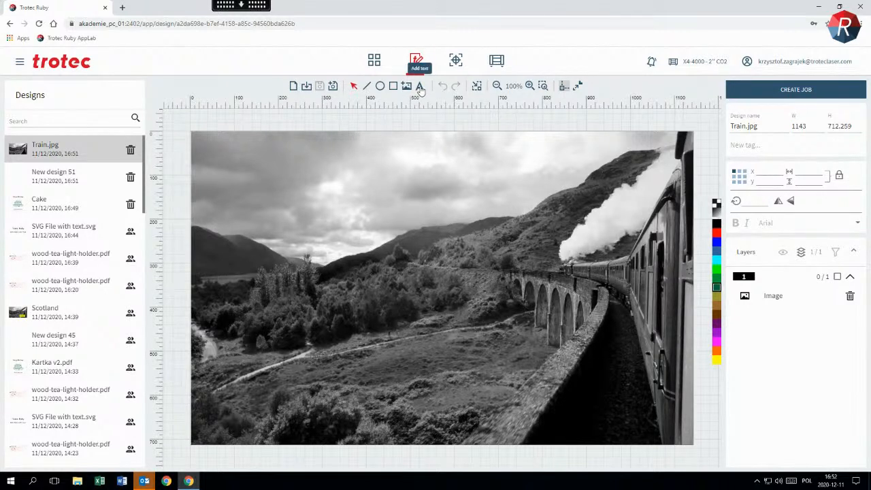
Add a red text object with a first name over the sky area of the train photo
{"action": "left_click", "coordinate": [717, 235]}
{"action": "left_click", "coordinate": [420, 87]}
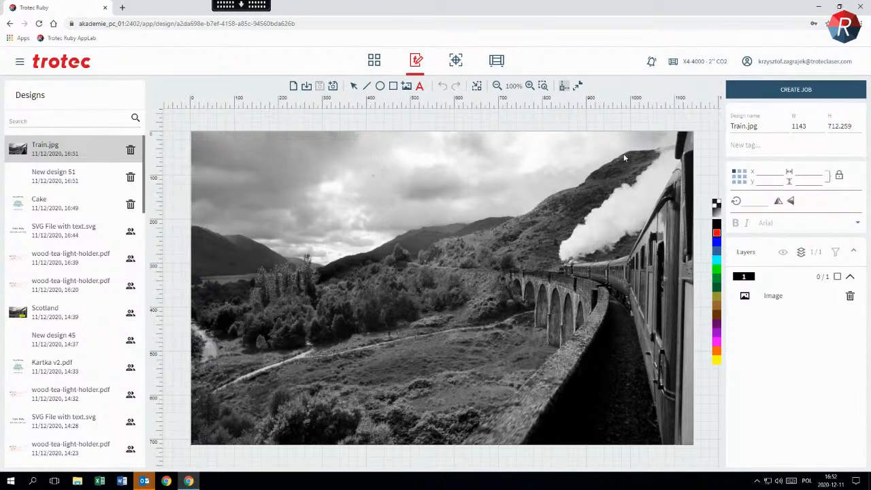
{"action": "left_click", "coordinate": [454, 185]}
{"action": "scroll", "coordinate": [382, 179], "scroll_direction": "up", "scroll_amount": 1}
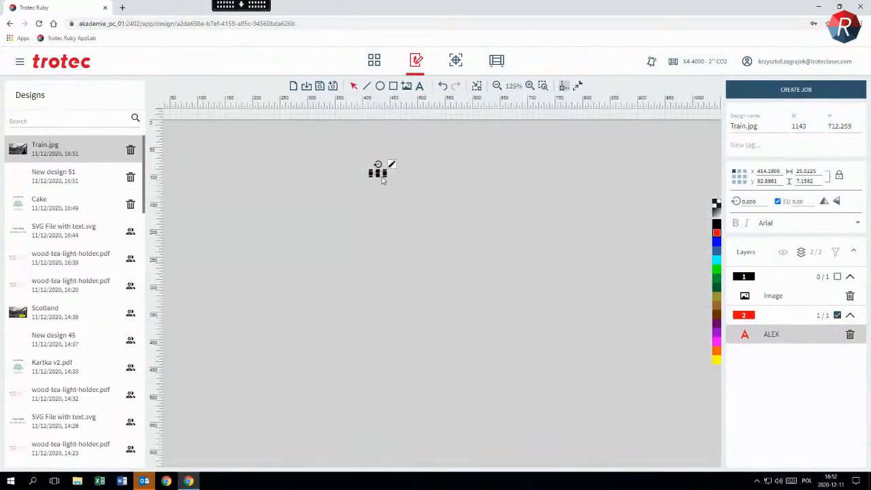
Enlarge the red text to about 223 × 63 and move it over the dark area below the viaduct, at about X 771, Y 574
{"action": "left_click_drag", "start_coordinate": [382, 179], "coordinate": [499, 256]}
{"action": "scroll", "coordinate": [570, 295], "scroll_direction": "down", "scroll_amount": 1}
{"action": "left_click_drag", "start_coordinate": [515, 213], "coordinate": [551, 387]}
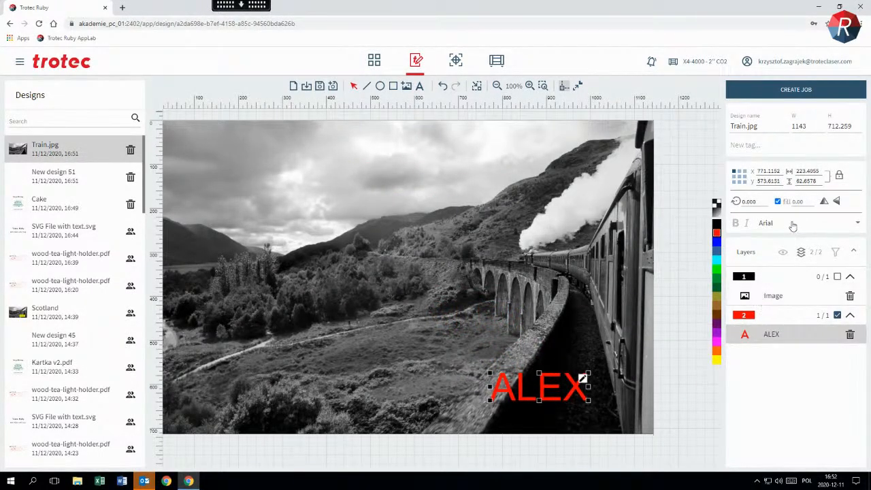
Set the font of the red text to Berlin Sans FB
{"action": "left_click", "coordinate": [788, 226]}
{"action": "scroll", "coordinate": [776, 272], "scroll_direction": "down", "scroll_amount": 5}
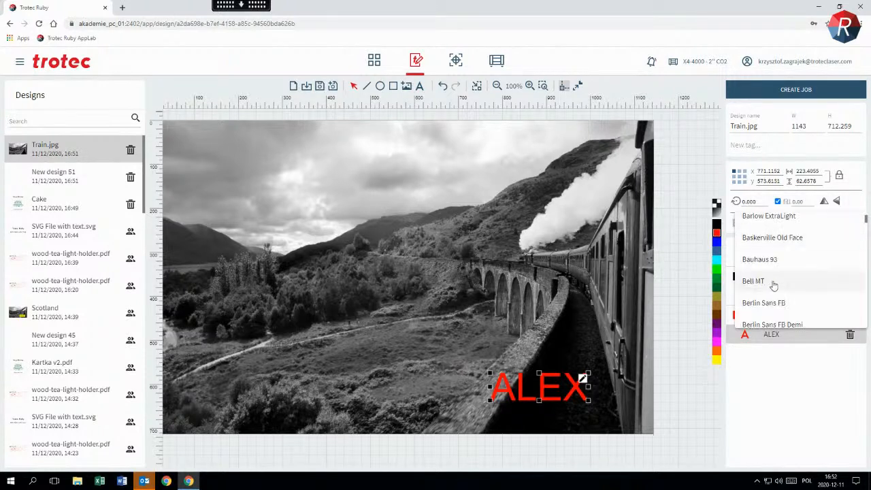
{"action": "scroll", "coordinate": [784, 269], "scroll_direction": "down", "scroll_amount": 1}
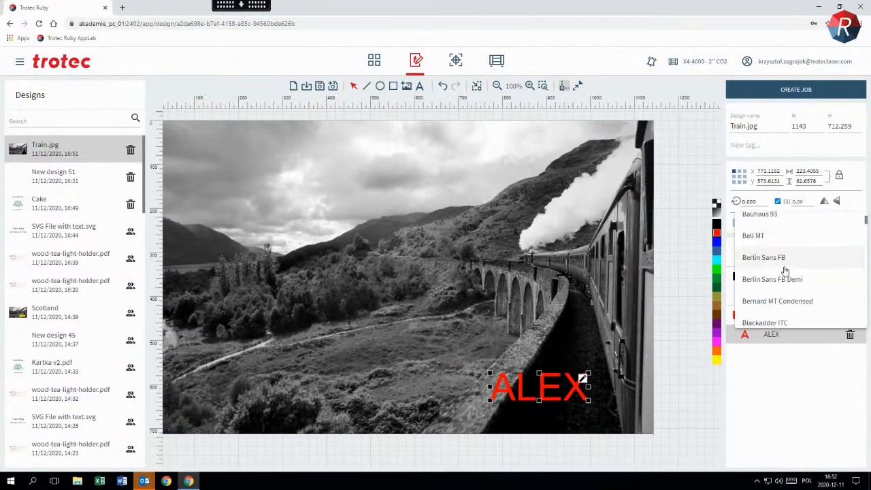
{"action": "left_click", "coordinate": [789, 262]}
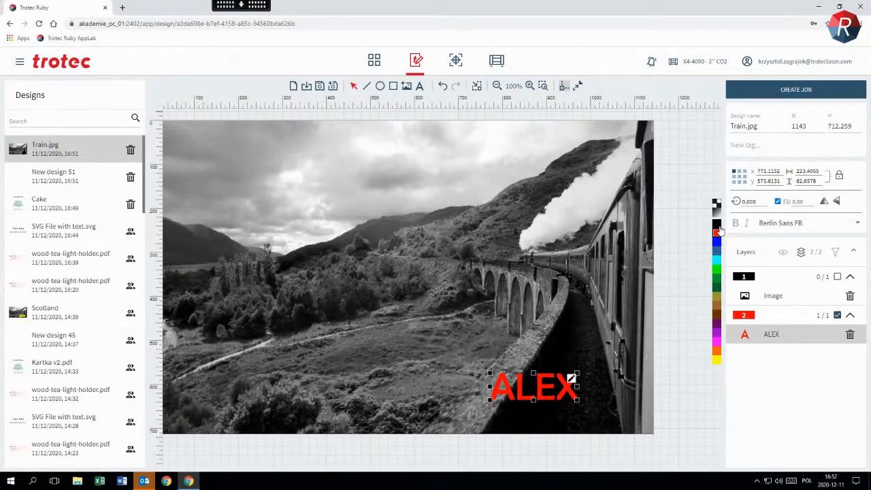
Recolour the red text on the train photo to black
{"action": "left_click", "coordinate": [717, 224]}
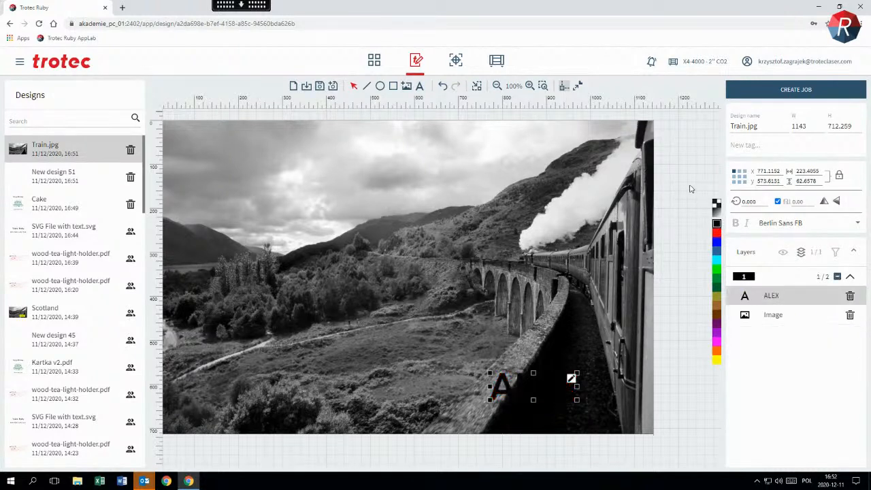
{"action": "left_click", "coordinate": [690, 191]}
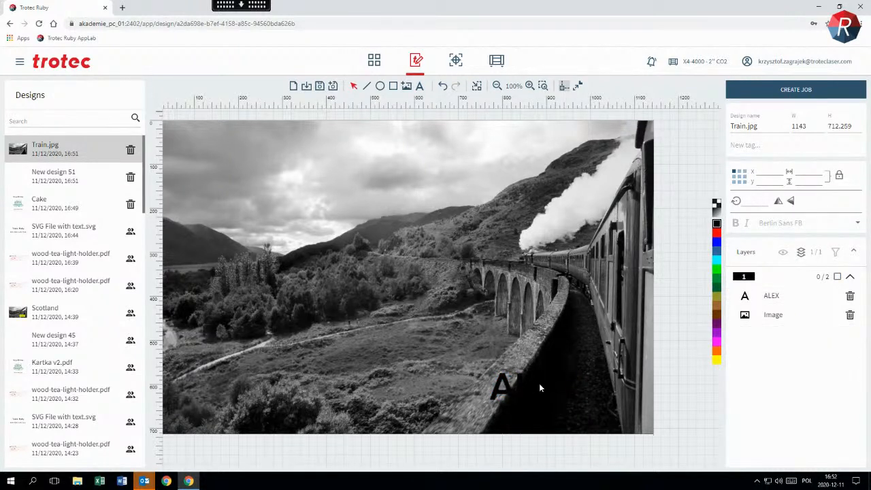
Draw a yellow-filled rectangle about 322 × 113 over the text and try to raise the text above it in the object order
{"action": "left_click", "coordinate": [394, 87]}
{"action": "left_click", "coordinate": [716, 359]}
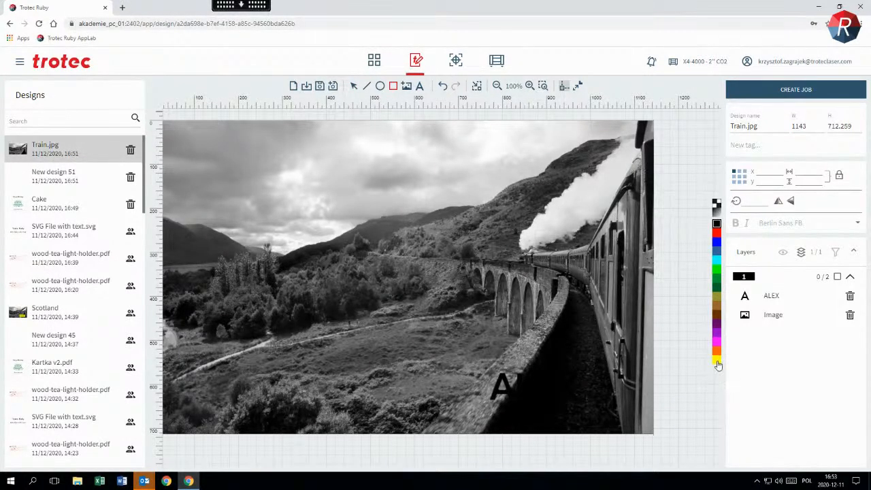
{"action": "left_click_drag", "start_coordinate": [458, 360], "coordinate": [599, 410]}
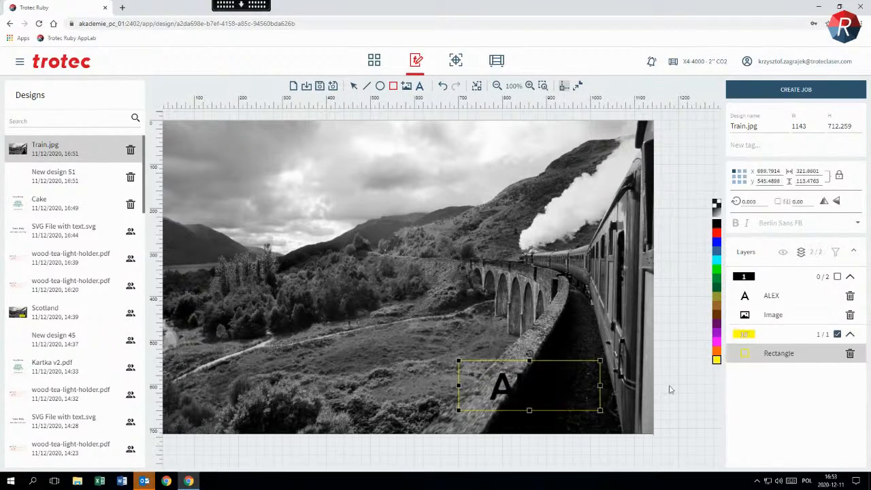
{"action": "left_click", "coordinate": [752, 354]}
{"action": "left_click", "coordinate": [777, 202]}
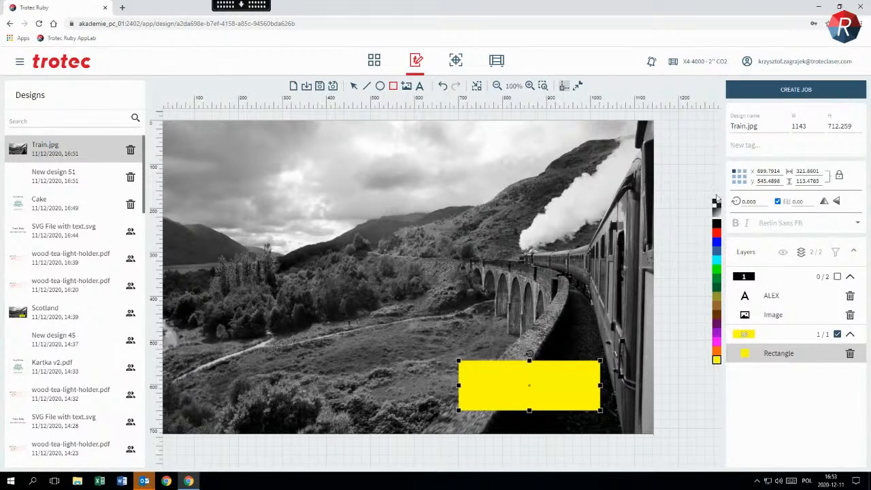
{"action": "left_click", "coordinate": [689, 169]}
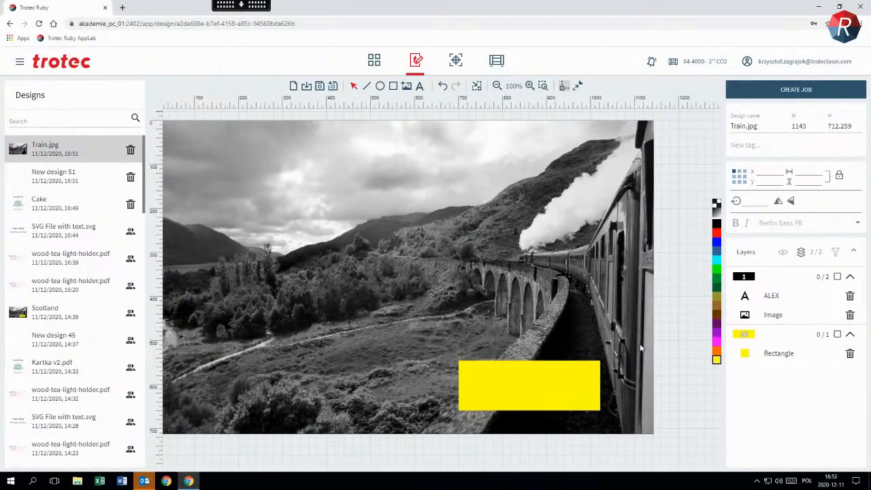
{"action": "left_click", "coordinate": [801, 251]}
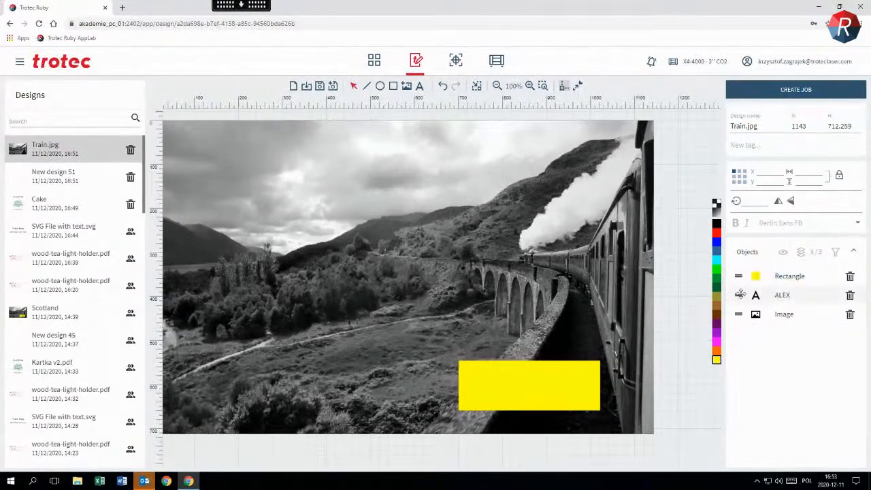
{"action": "left_click_drag", "start_coordinate": [739, 295], "coordinate": [739, 274]}
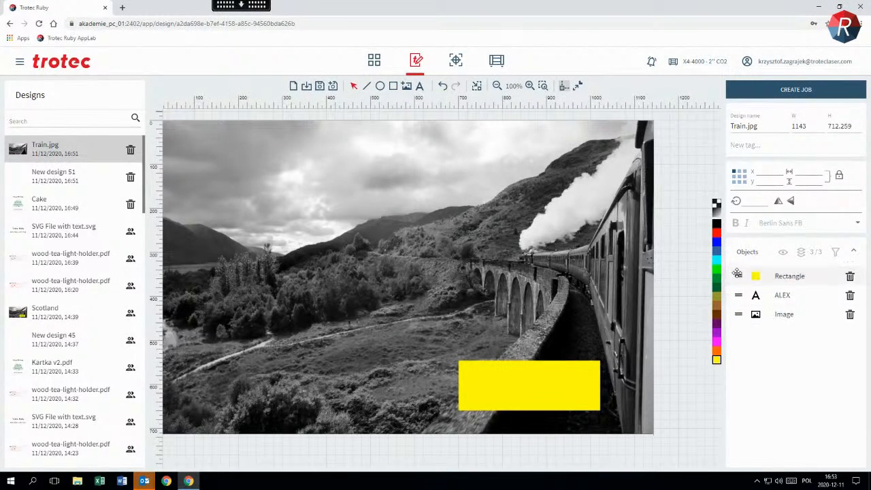
Reload the page without saving and draw a yellow-filled rectangle about 279 × 103 over the dark area below the viaduct
{"action": "key", "text": "F5"}
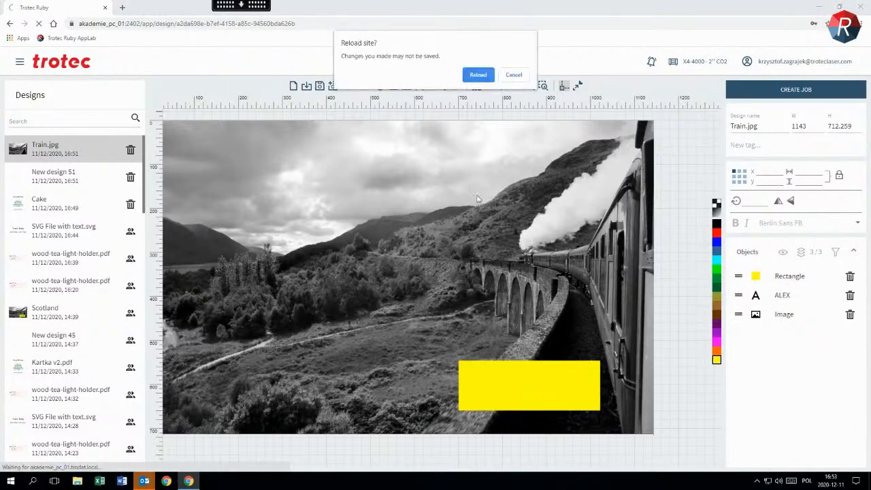
{"action": "left_click", "coordinate": [477, 75]}
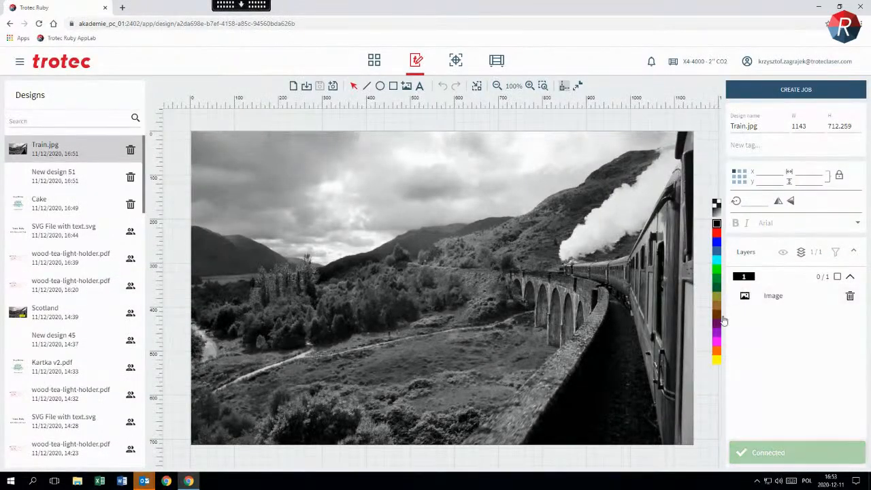
{"action": "left_click", "coordinate": [716, 362]}
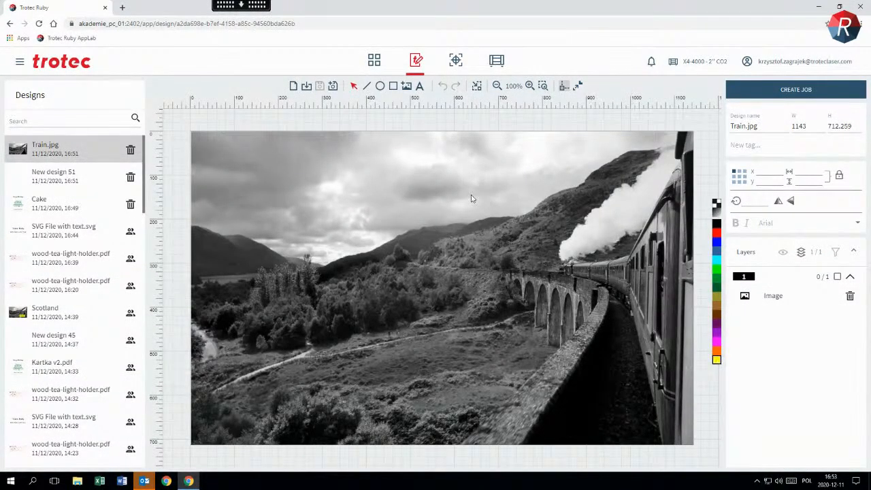
{"action": "left_click", "coordinate": [394, 87]}
{"action": "left_click_drag", "start_coordinate": [559, 386], "coordinate": [658, 416]}
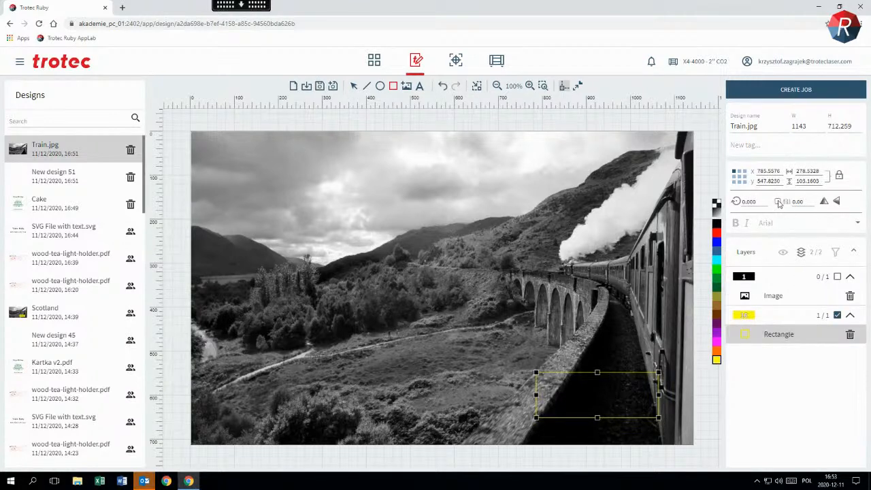
{"action": "left_click", "coordinate": [778, 202]}
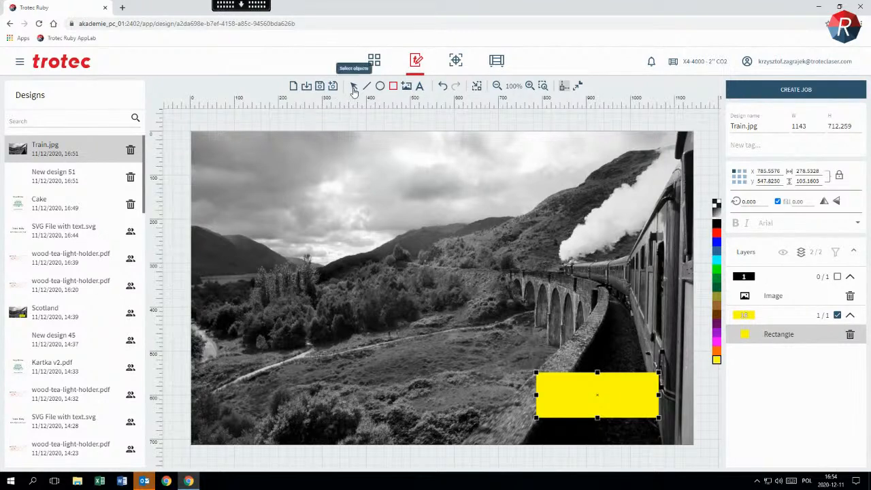
Add a black text object with a first name on the yellow rectangle and enlarge it to about 220 × 62
{"action": "left_click", "coordinate": [419, 86]}
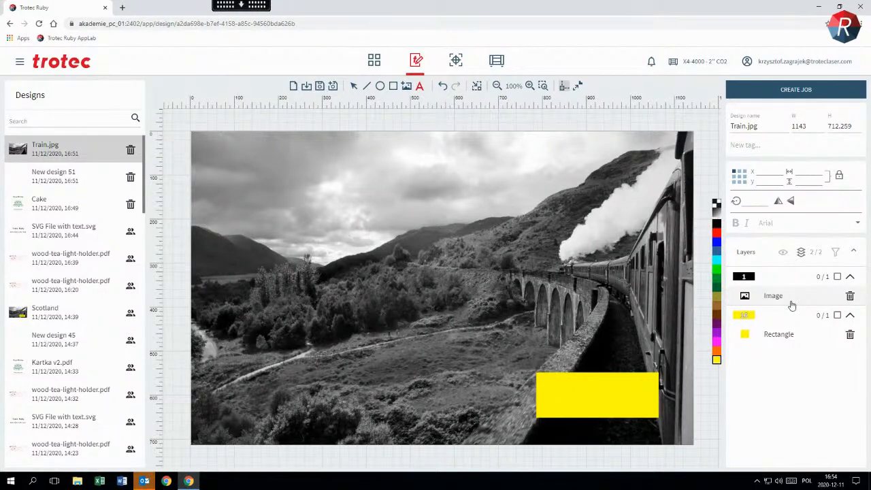
{"action": "left_click", "coordinate": [717, 224]}
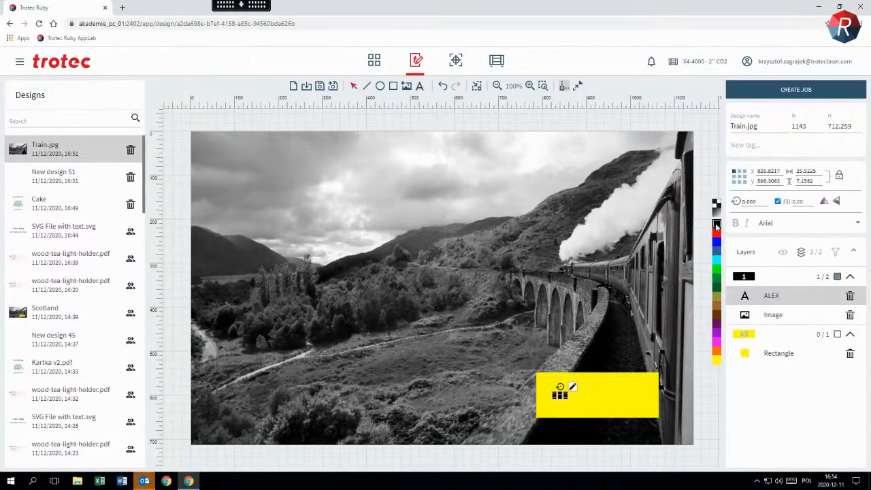
{"action": "left_click_drag", "start_coordinate": [566, 400], "coordinate": [613, 393]}
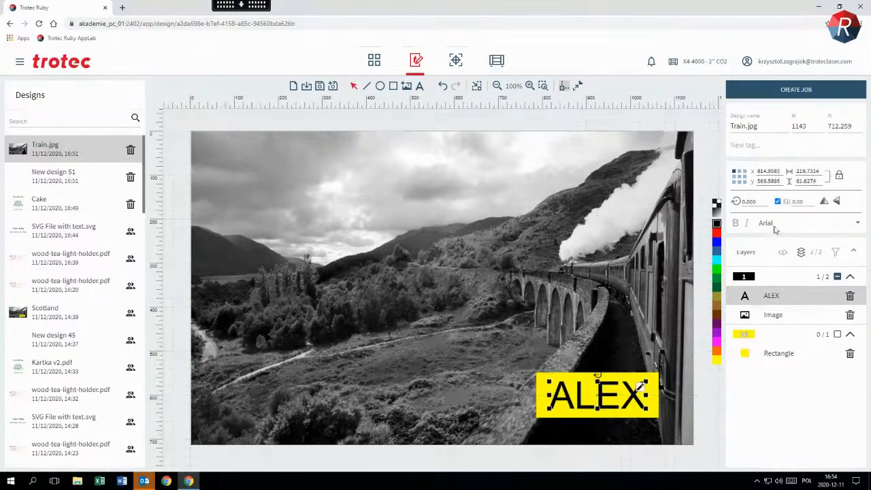
Set the font of the black text to Bodoni MT Black and save the design
{"action": "left_click", "coordinate": [774, 226]}
{"action": "scroll", "coordinate": [771, 257], "scroll_direction": "down", "scroll_amount": 5}
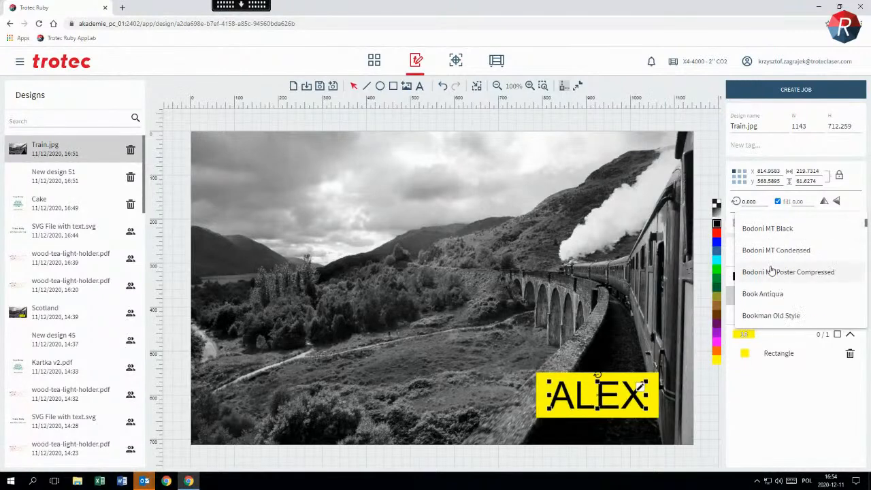
{"action": "left_click", "coordinate": [776, 228]}
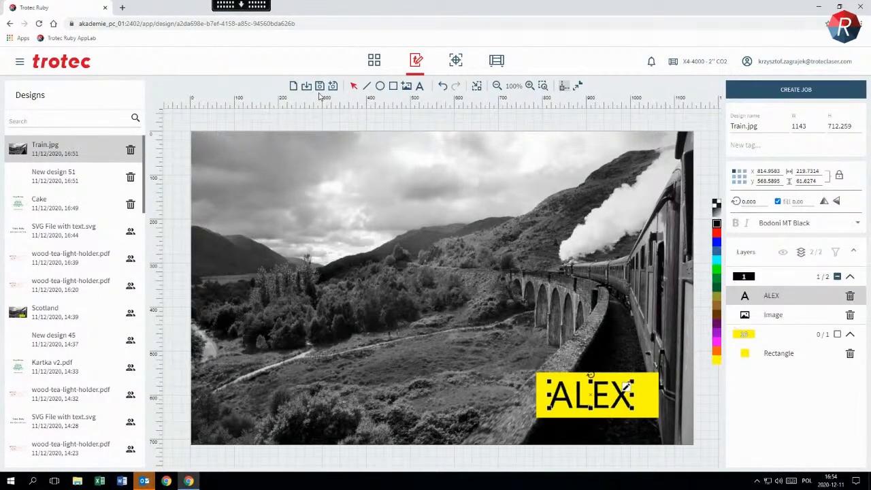
{"action": "left_click", "coordinate": [319, 87]}
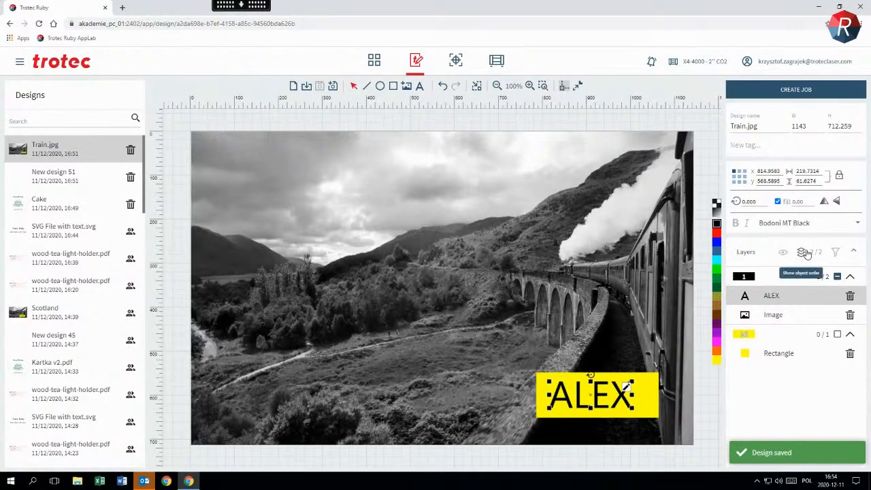
Show the object order and widen the yellow rectangle to about 322 by extending its left edge
{"action": "left_click", "coordinate": [801, 253]}
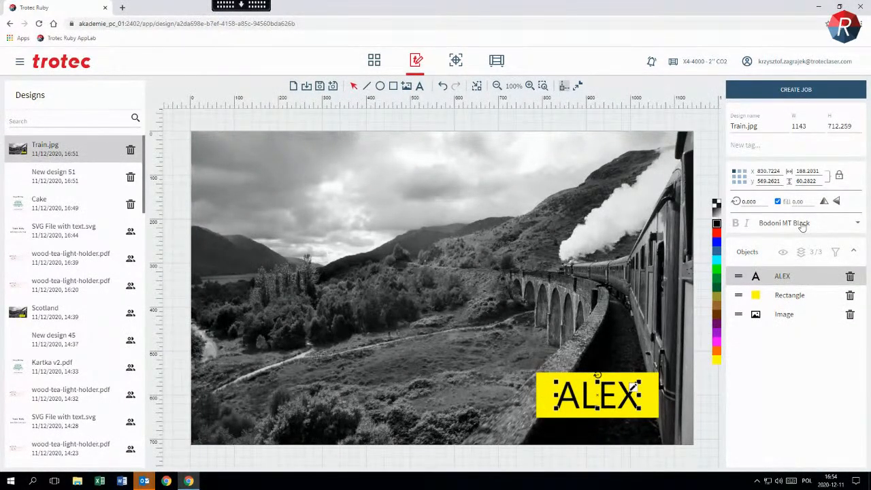
{"action": "left_click", "coordinate": [543, 407]}
{"action": "left_click_drag", "start_coordinate": [537, 395], "coordinate": [517, 396]}
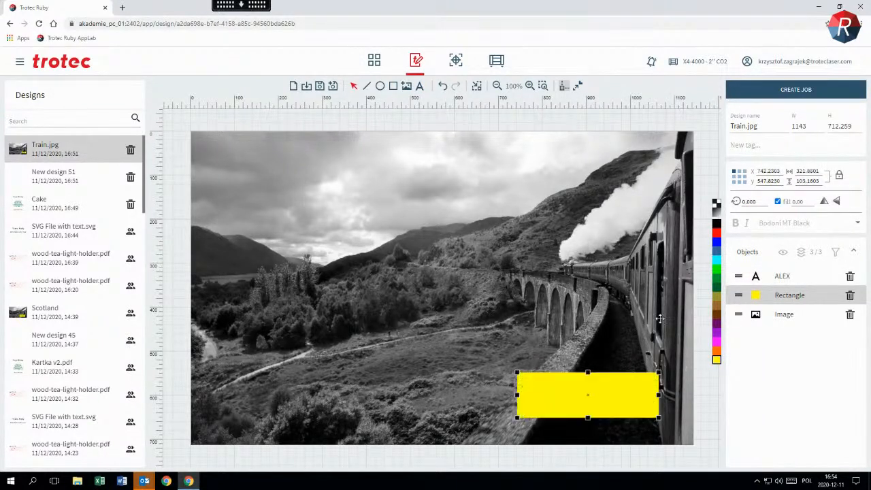
Centre the text on the yellow rectangle, at about X 809, and save the design
{"action": "left_click", "coordinate": [781, 277]}
{"action": "left_click_drag", "start_coordinate": [602, 395], "coordinate": [592, 395]}
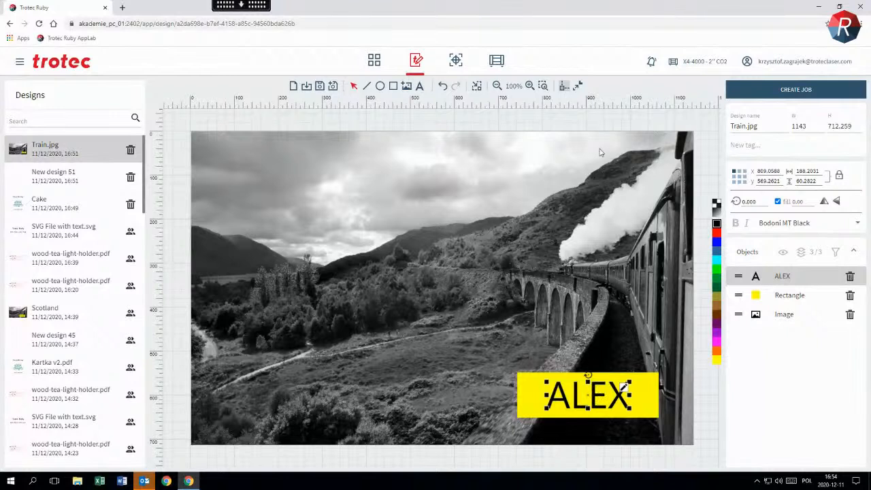
{"action": "left_click", "coordinate": [605, 126]}
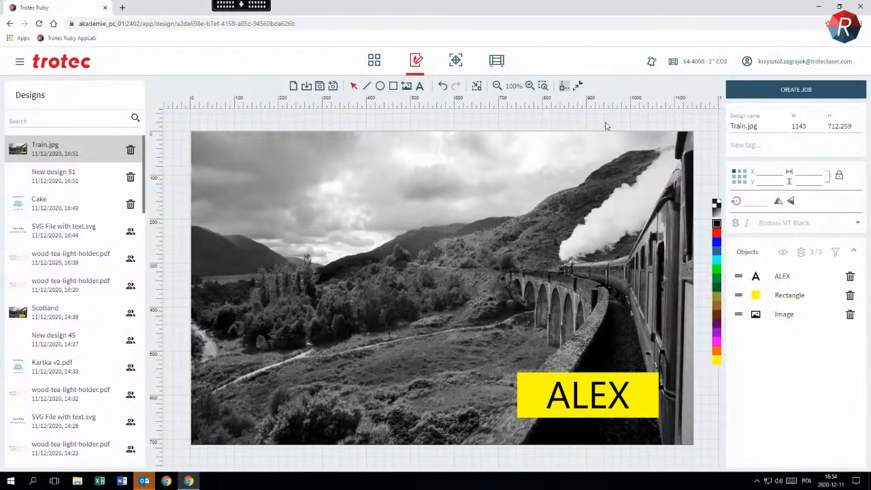
{"action": "key", "text": "ctrl+s"}
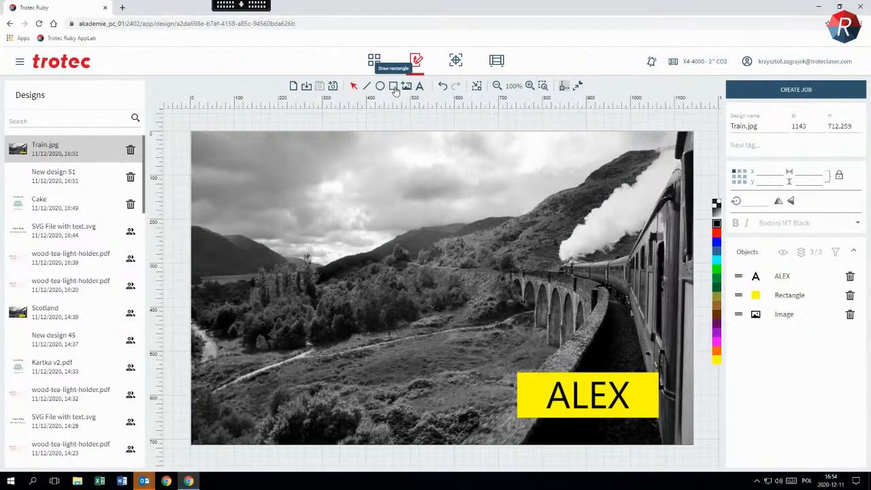
Draw an unfilled red rectangle about 366 × 120 over the sky area of the photo
{"action": "left_click", "coordinate": [394, 87]}
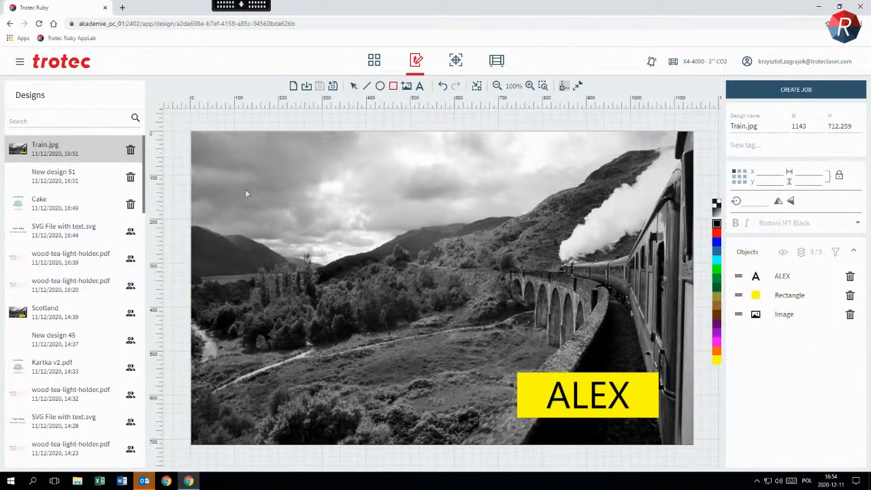
{"action": "left_click", "coordinate": [716, 233]}
{"action": "left_click_drag", "start_coordinate": [333, 156], "coordinate": [495, 208]}
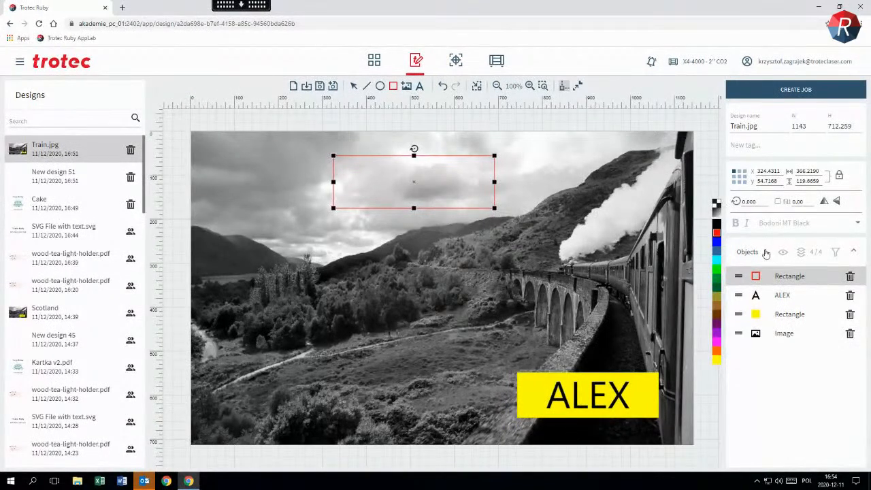
Copy the image's size to the red rectangle with the aspect ratio unlocked: width about 1143, height 712.2583
{"action": "left_click", "coordinate": [775, 339]}
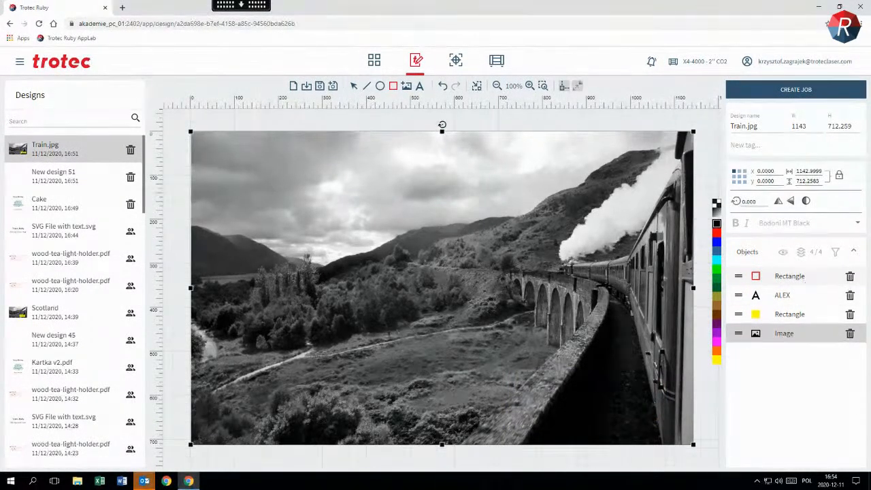
{"action": "left_click", "coordinate": [810, 279]}
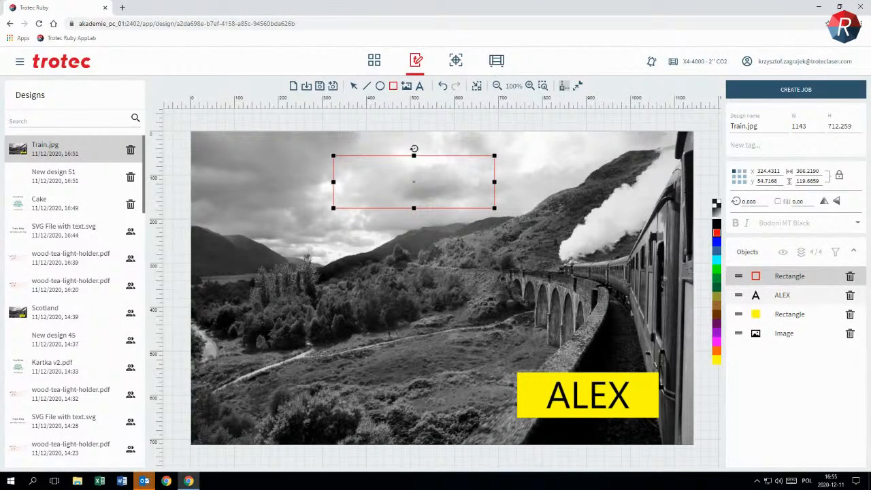
{"action": "double_click", "coordinate": [807, 171]}
{"action": "type", "text": "1142.9999"}
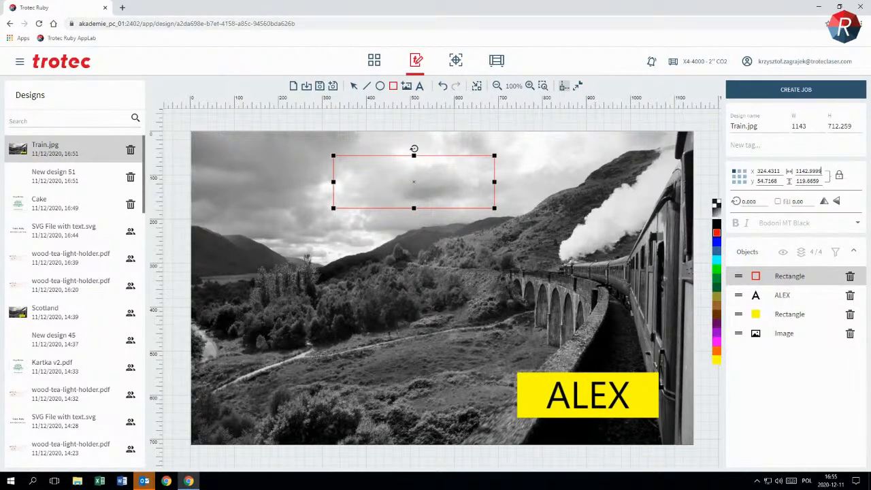
{"action": "left_click", "coordinate": [840, 178]}
{"action": "double_click", "coordinate": [810, 180]}
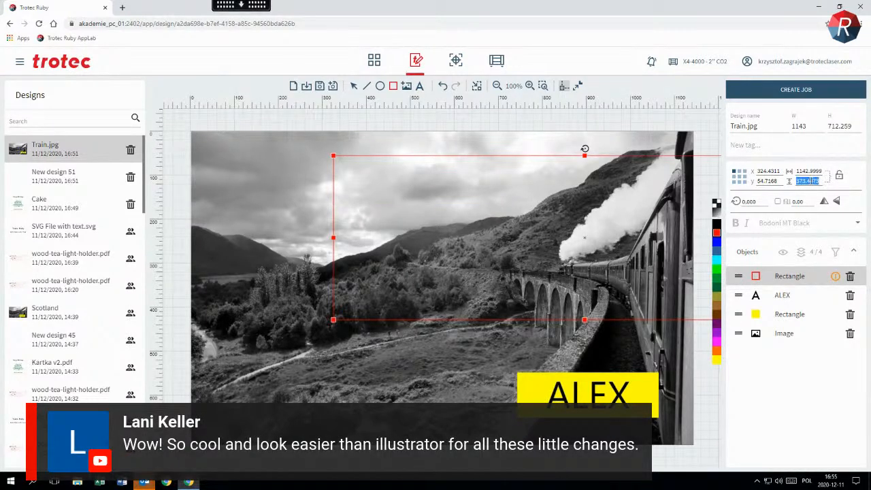
{"action": "type", "text": "712.2583"}
Position the red rectangle at X 0, Y 0 so it frames the photo, and save the design
{"action": "double_click", "coordinate": [768, 171]}
{"action": "type", "text": "0"}
{"action": "key", "text": "Tab"}
{"action": "type", "text": "0"}
{"action": "left_click", "coordinate": [700, 127]}
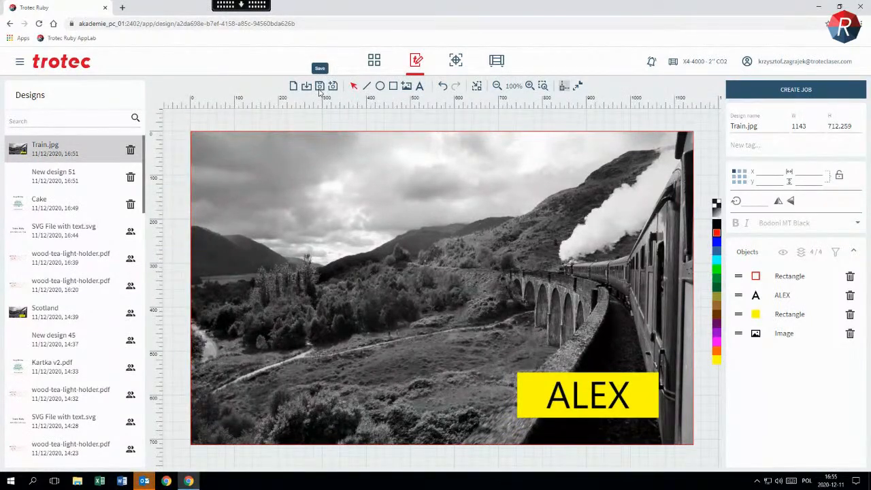
{"action": "left_click", "coordinate": [319, 86]}
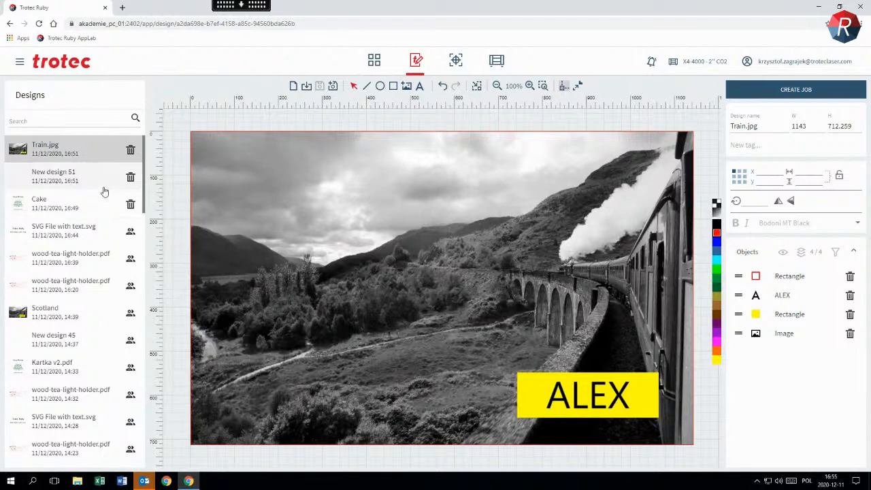
Create a laser job from the Train.jpg design and zoom out to view the whole job
{"action": "left_click", "coordinate": [88, 143]}
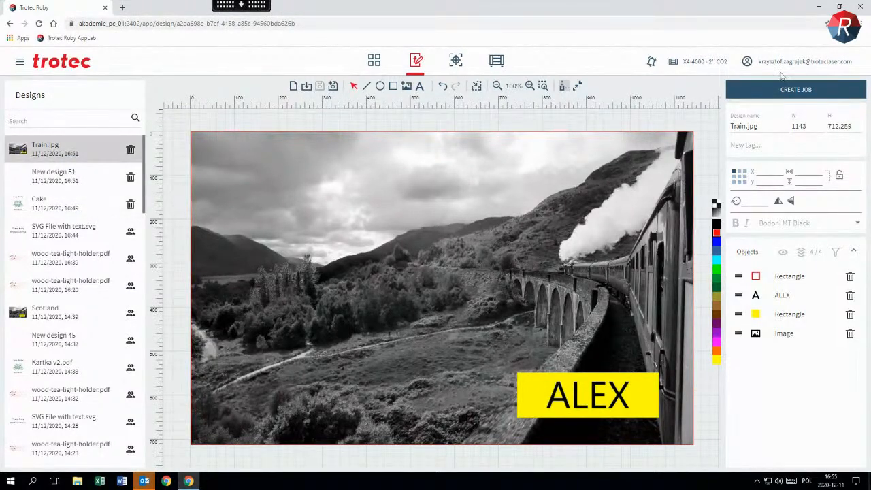
{"action": "left_click", "coordinate": [809, 95]}
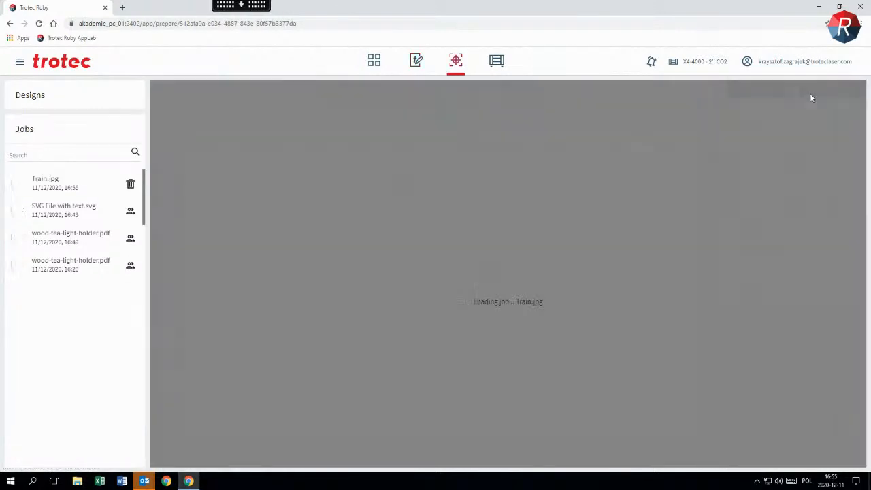
{"action": "scroll", "coordinate": [562, 238], "scroll_direction": "down", "scroll_amount": 1}
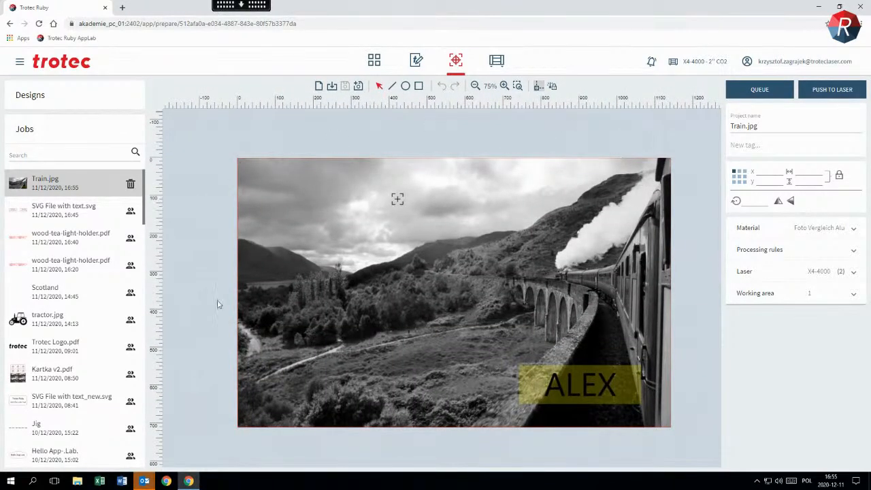
Scale the train design in the job down proportionally to about 234 × 146, keeping it at the origin
{"action": "left_click", "coordinate": [609, 335]}
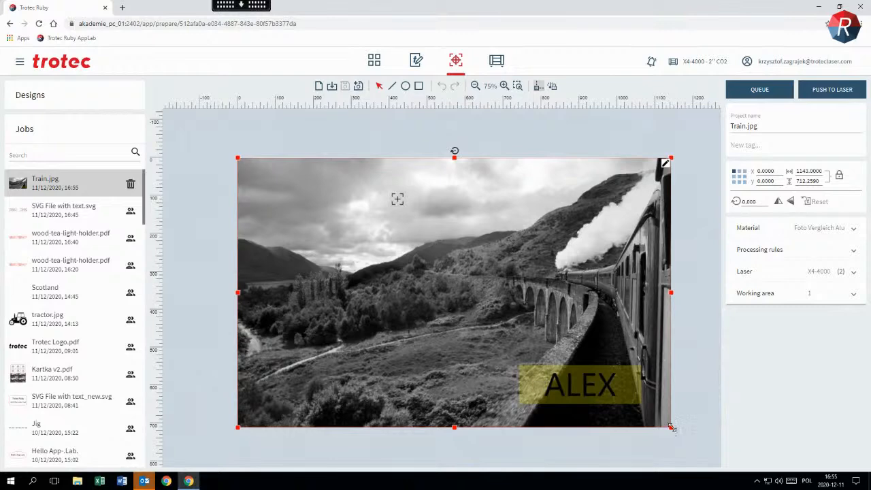
{"action": "left_click_drag", "start_coordinate": [672, 427], "coordinate": [356, 197]}
{"action": "scroll", "coordinate": [239, 184], "scroll_direction": "up", "scroll_amount": 5}
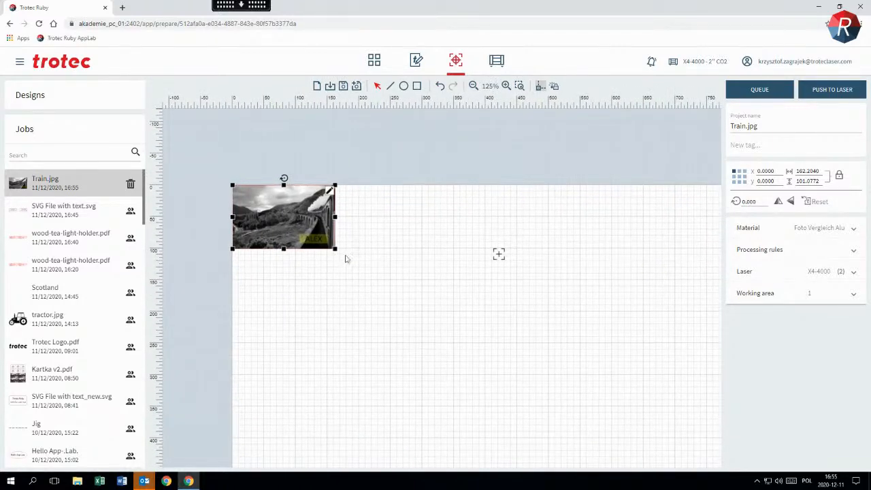
{"action": "left_click_drag", "start_coordinate": [335, 249], "coordinate": [365, 267]}
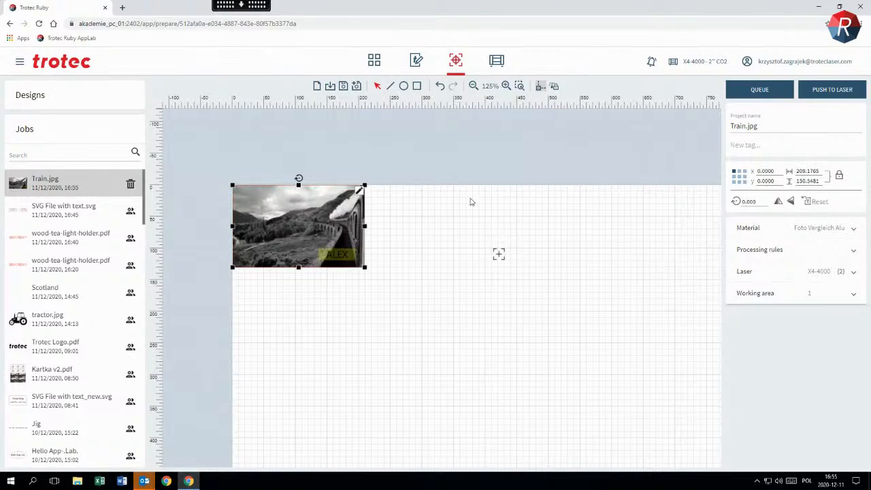
{"action": "left_click_drag", "start_coordinate": [366, 266], "coordinate": [372, 272]}
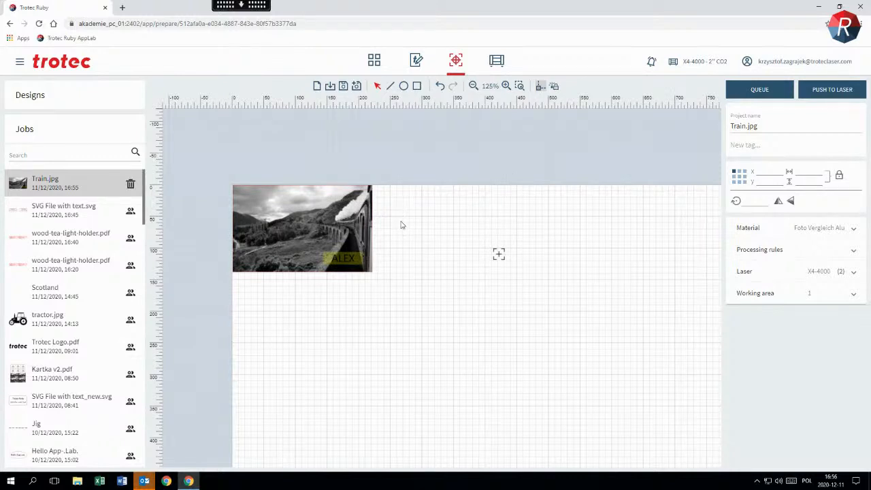
{"action": "left_click", "coordinate": [337, 226]}
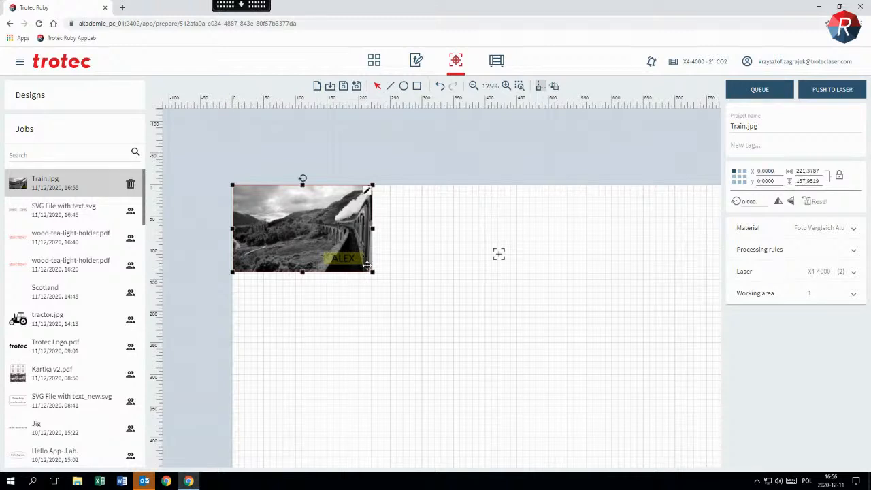
{"action": "left_click_drag", "start_coordinate": [371, 271], "coordinate": [379, 277]}
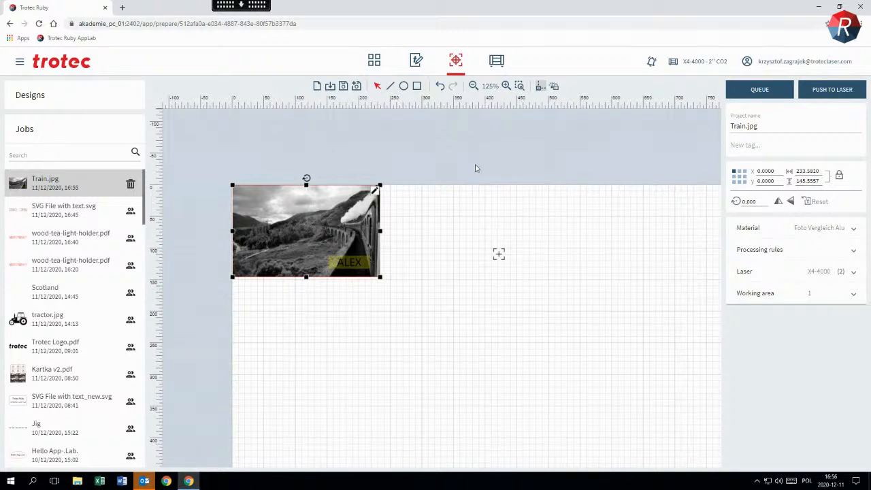
Duplicate the scaled train design and arrange the four copies in a gapless two-by-two grid
{"action": "key", "text": "ctrl+d"}
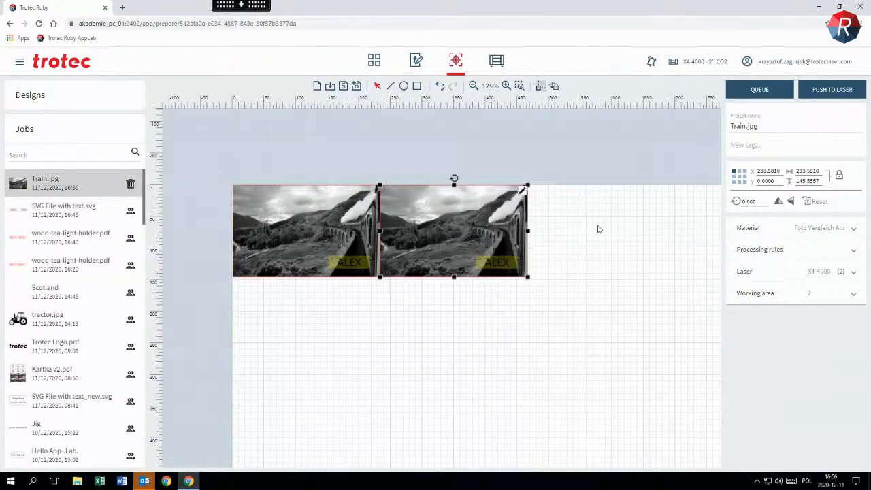
{"action": "key", "text": "ctrl+d"}
{"action": "left_click_drag", "start_coordinate": [633, 208], "coordinate": [340, 302]}
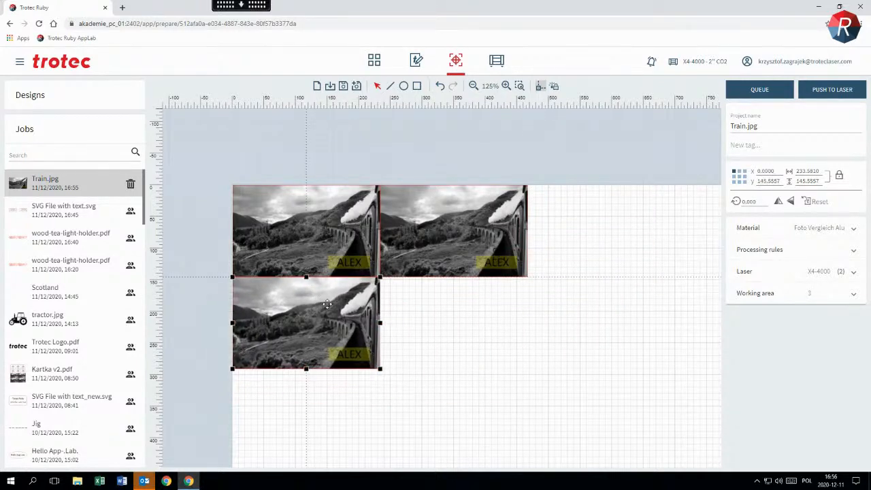
{"action": "key", "text": "ctrl+d"}
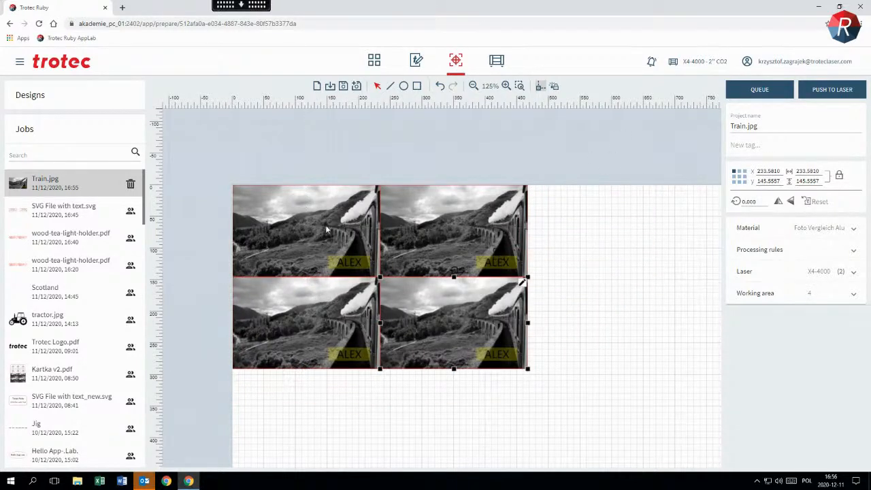
Replace the first name on the upper-right copy's yellow label with a different first name and update the job
{"action": "left_click", "coordinate": [480, 215]}
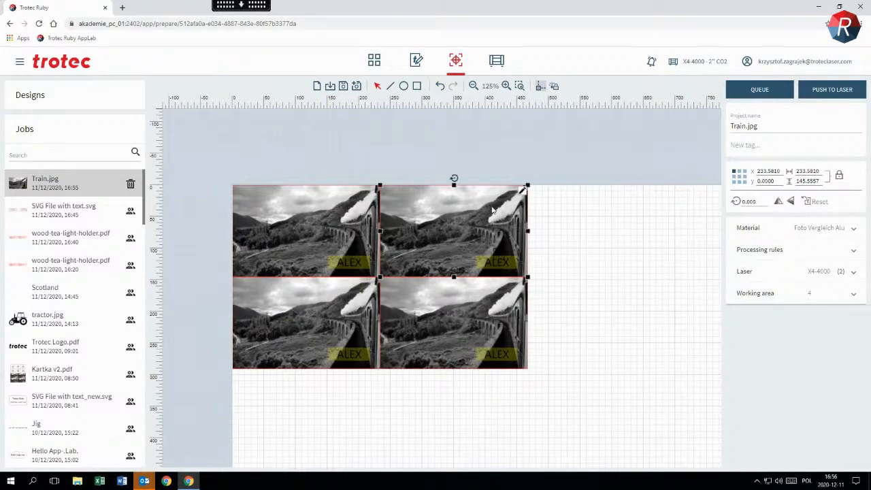
{"action": "left_click", "coordinate": [524, 193]}
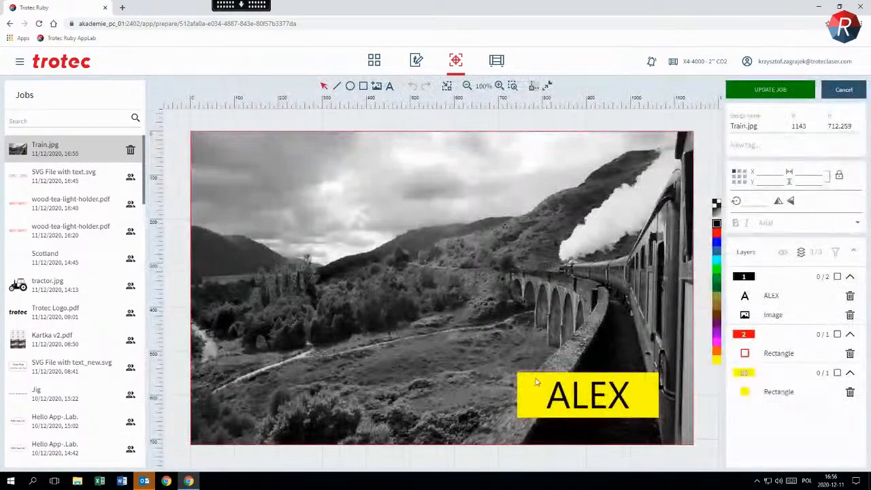
{"action": "left_click", "coordinate": [632, 390]}
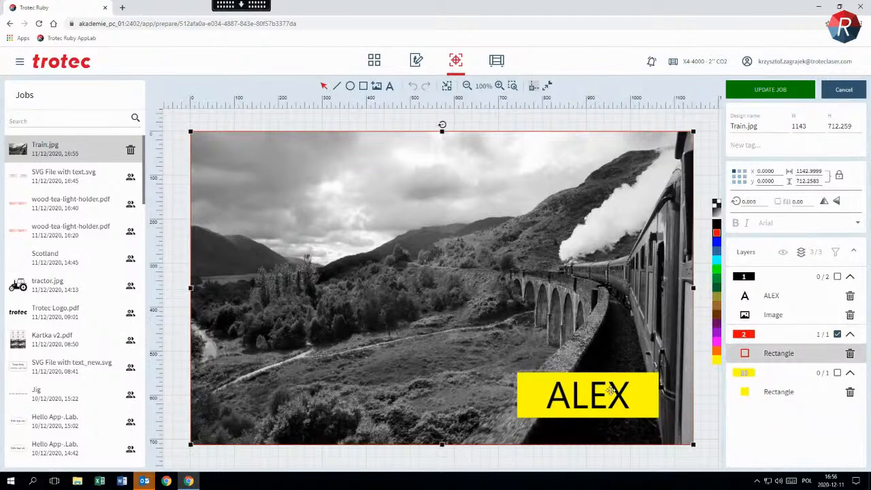
{"action": "left_click", "coordinate": [783, 299]}
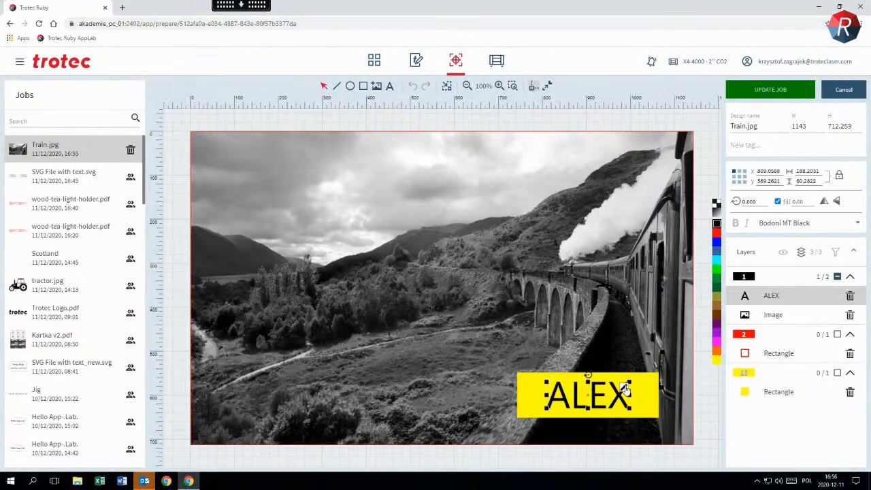
{"action": "left_click_drag", "start_coordinate": [624, 386], "coordinate": [657, 379]}
{"action": "type", "text": "DON"}
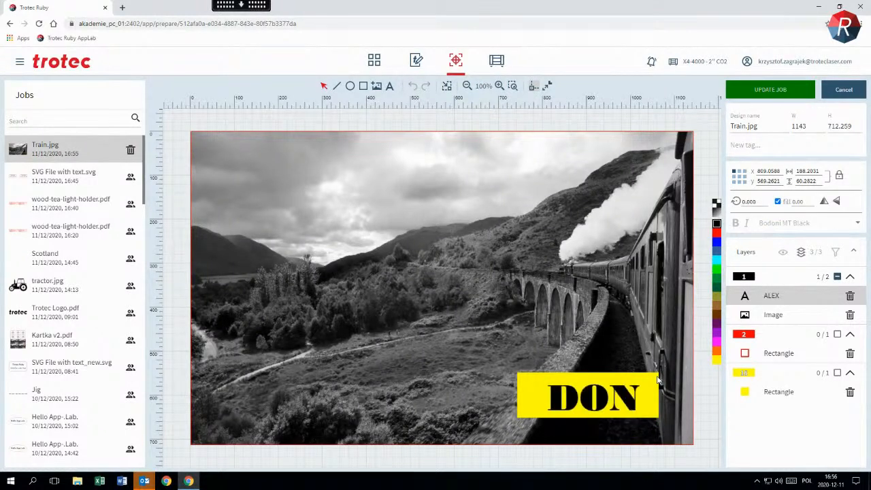
{"action": "key", "text": "Escape"}
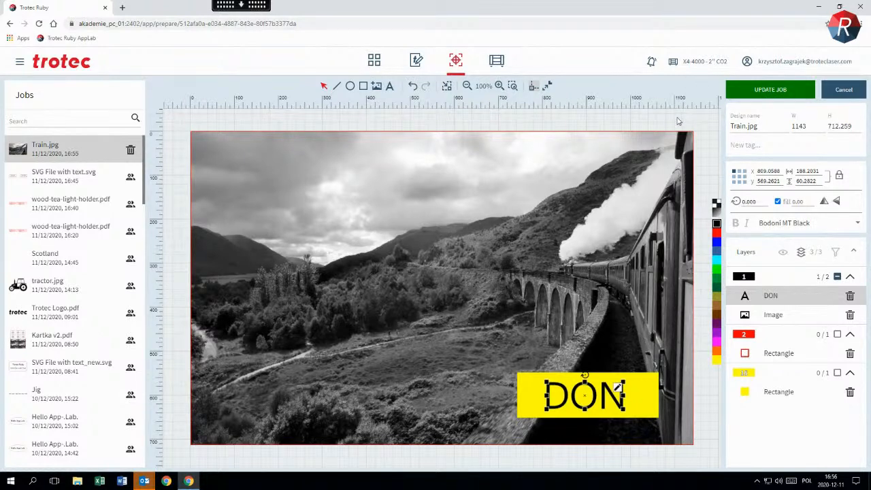
{"action": "left_click", "coordinate": [757, 89]}
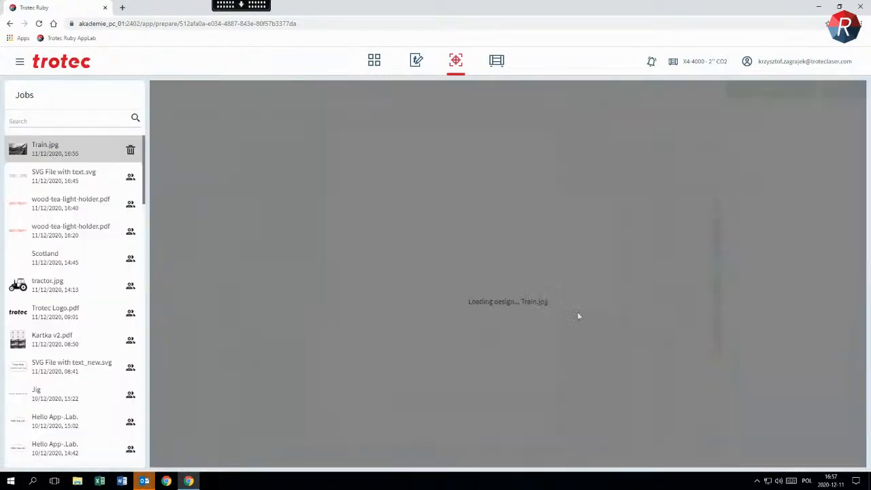
In the lower-left copy, set the label text's font to Arial Black and replace the first name with a different one
{"action": "left_click", "coordinate": [620, 388]}
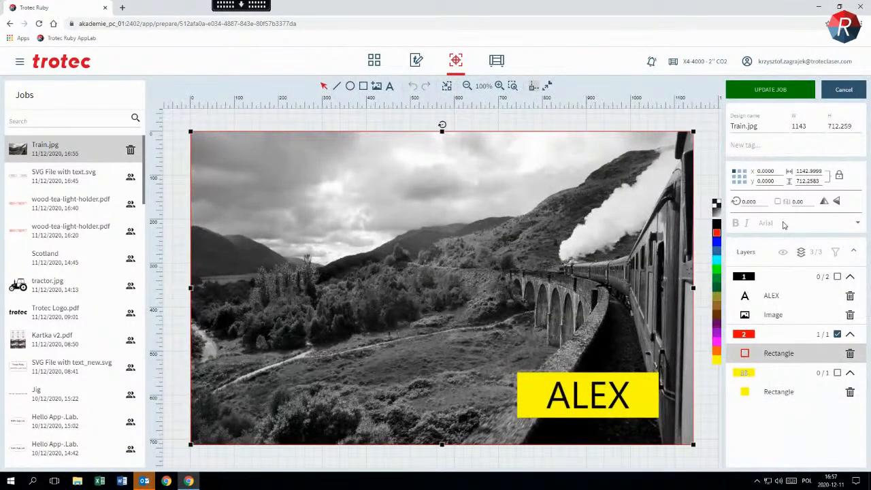
{"action": "left_click", "coordinate": [668, 124]}
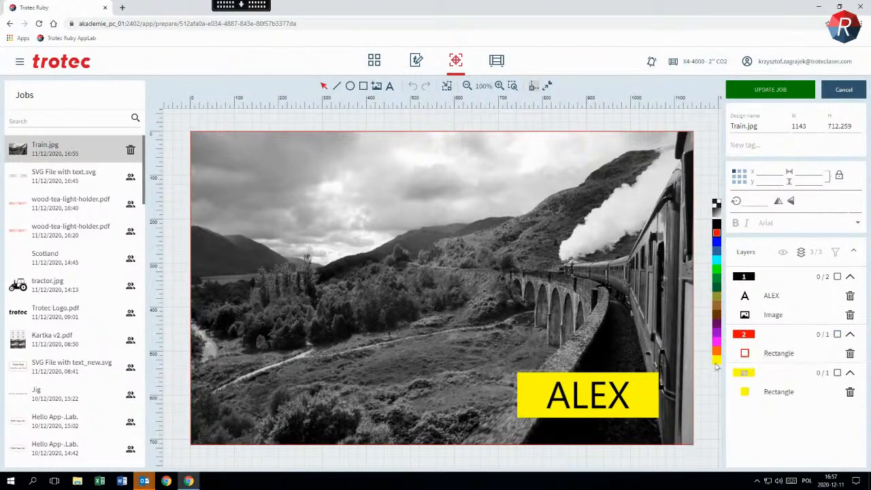
{"action": "left_click", "coordinate": [781, 298]}
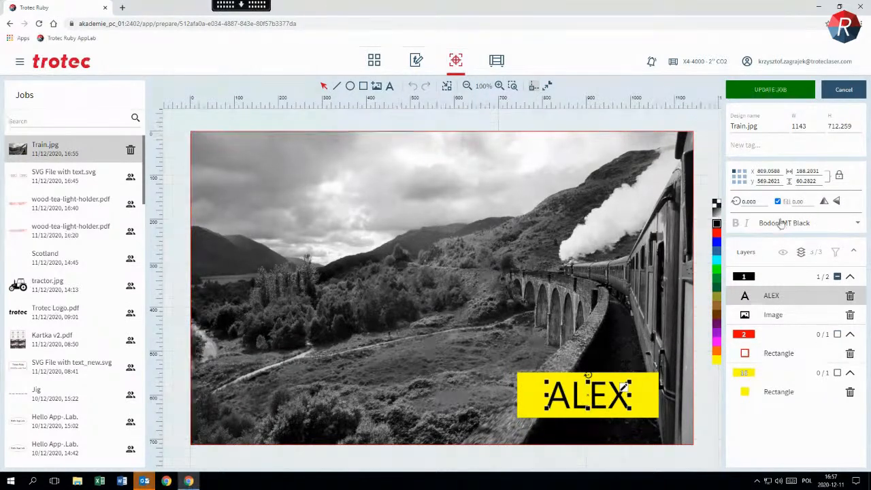
{"action": "left_click", "coordinate": [798, 225]}
{"action": "scroll", "coordinate": [788, 204], "scroll_direction": "up", "scroll_amount": 3}
{"action": "scroll", "coordinate": [789, 202], "scroll_direction": "up", "scroll_amount": 3}
{"action": "left_click", "coordinate": [786, 196]}
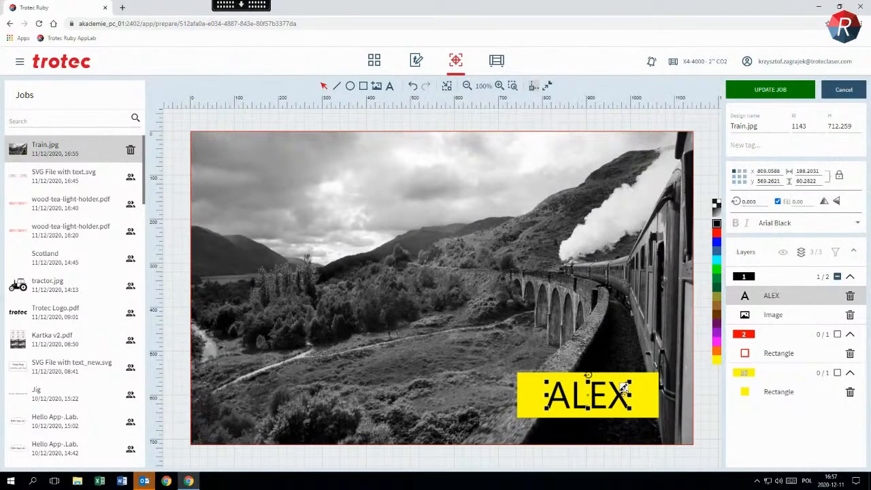
{"action": "type", "text": "STEFAN"}
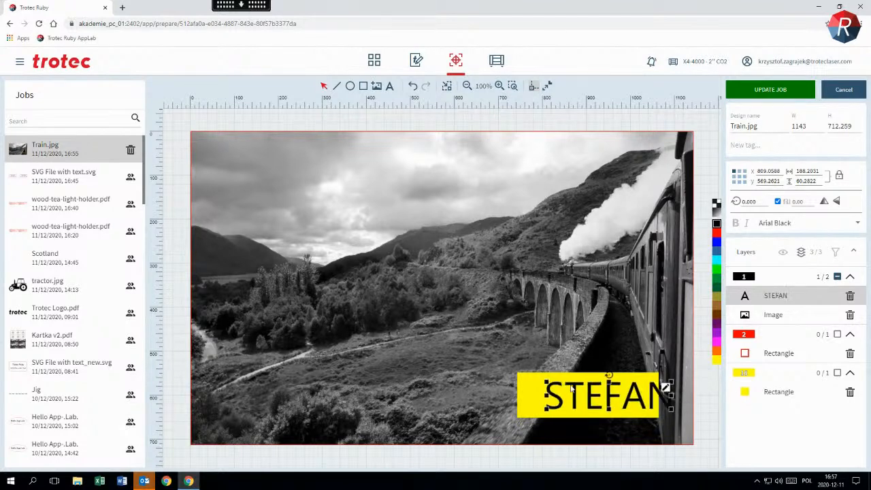
Move and scale the label text to about 279 × 62 so it fits inside the yellow rectangle, and update the job
{"action": "left_click_drag", "start_coordinate": [633, 401], "coordinate": [613, 397]}
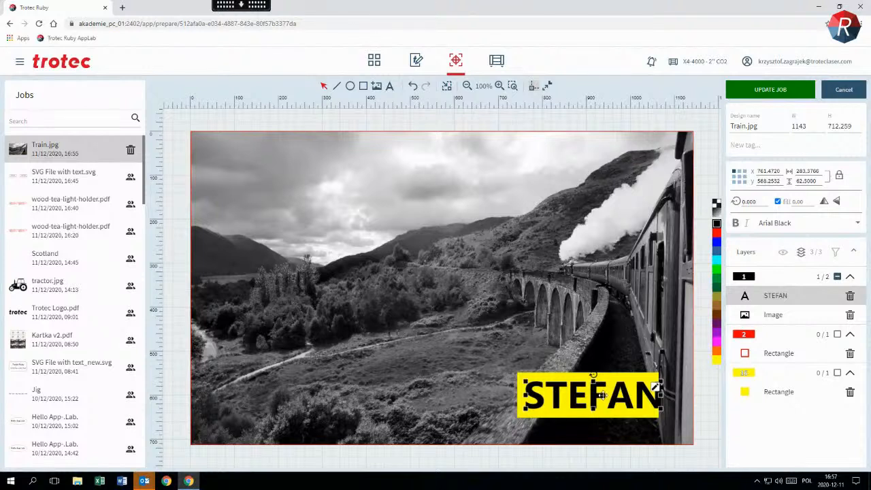
{"action": "left_click_drag", "start_coordinate": [656, 388], "coordinate": [614, 400]}
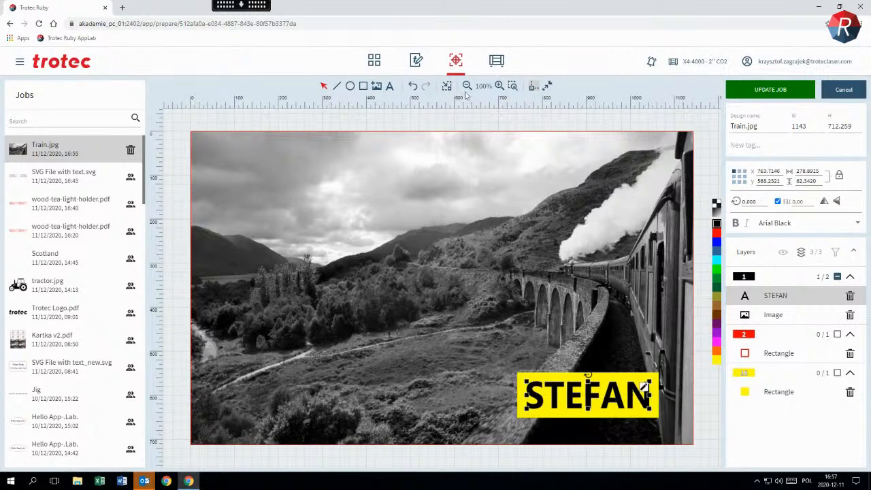
{"action": "left_click", "coordinate": [774, 89]}
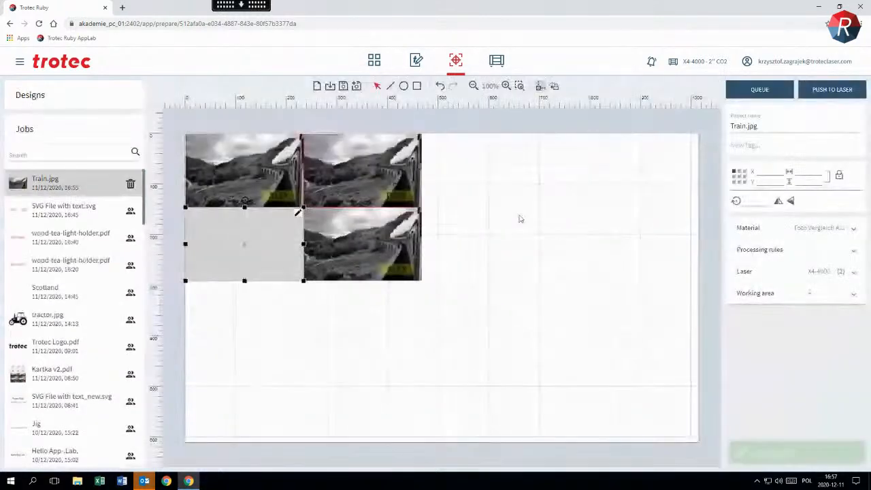
Delete the name text from the lower-right copy, leaving its yellow rectangle empty, and update the job
{"action": "left_click", "coordinate": [392, 234]}
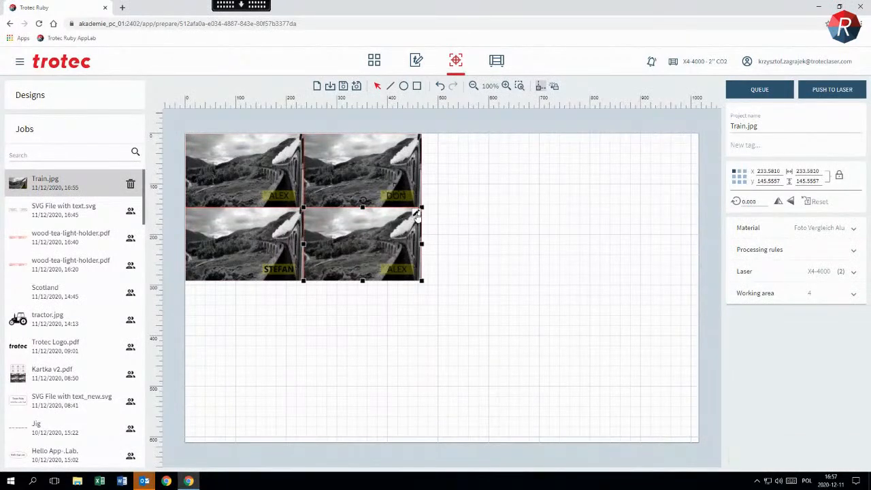
{"action": "double_click", "coordinate": [417, 216]}
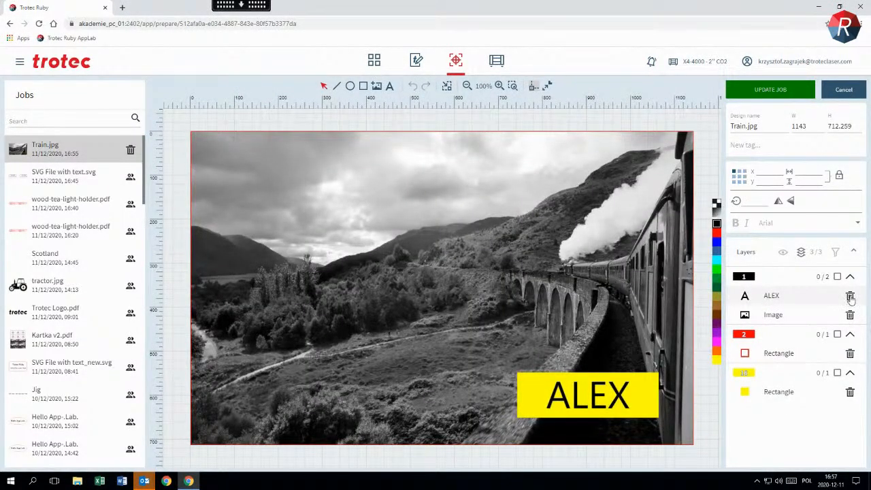
{"action": "left_click", "coordinate": [850, 297]}
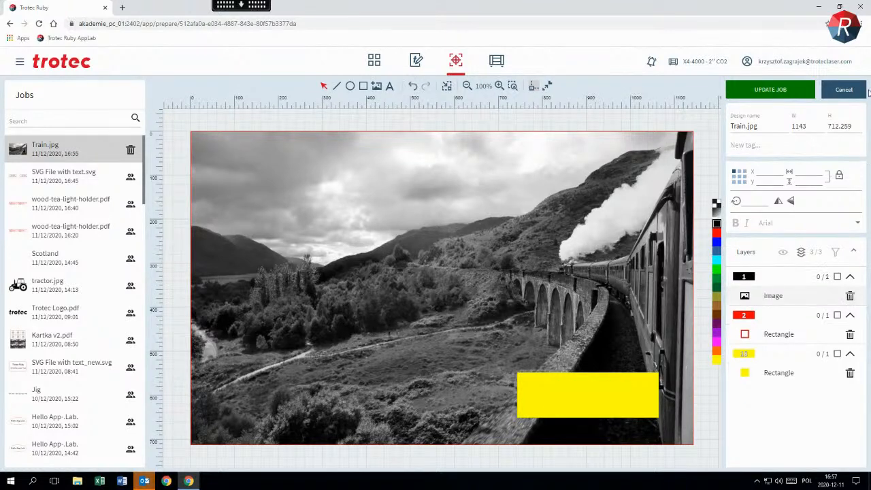
{"action": "left_click", "coordinate": [778, 89]}
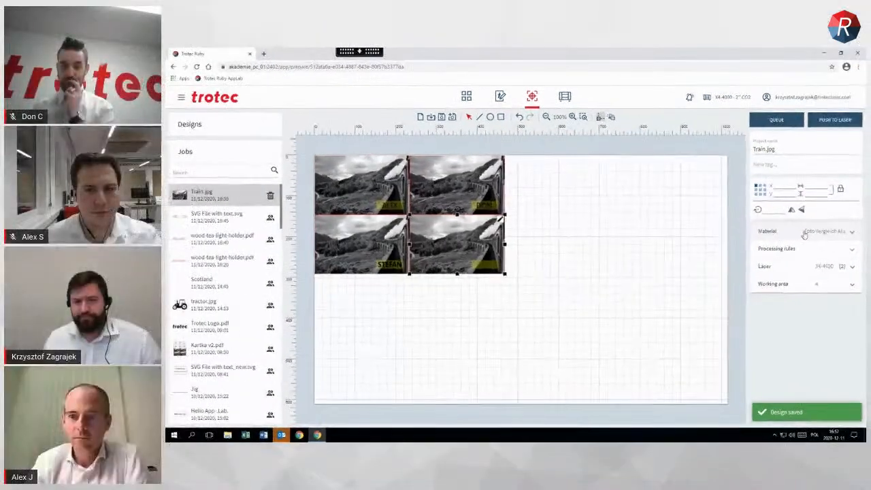
Add the Cake design to the job and place four copies side by side in a row directly below the train photos
{"action": "left_click", "coordinate": [794, 230]}
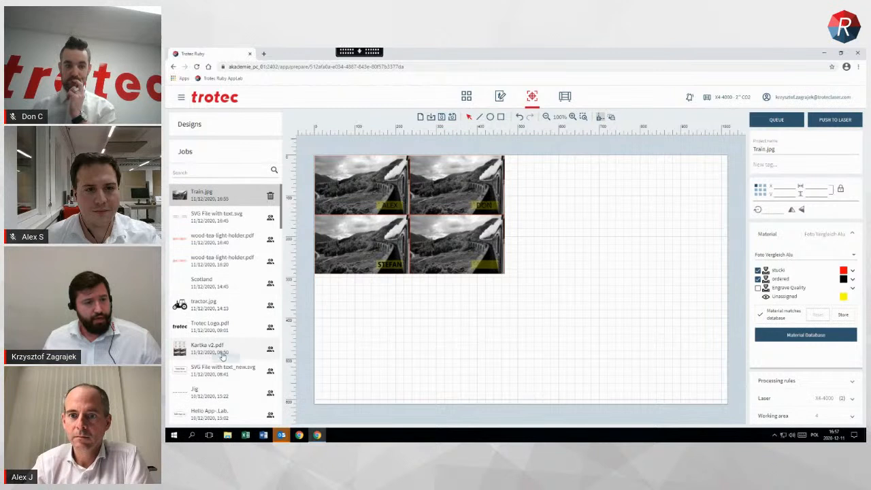
{"action": "scroll", "coordinate": [235, 292], "scroll_direction": "down", "scroll_amount": 1}
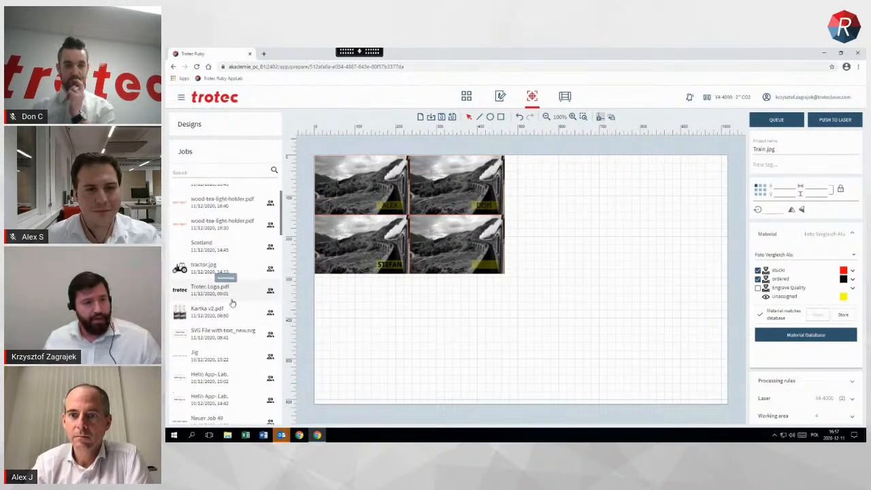
{"action": "scroll", "coordinate": [230, 300], "scroll_direction": "up", "scroll_amount": 1}
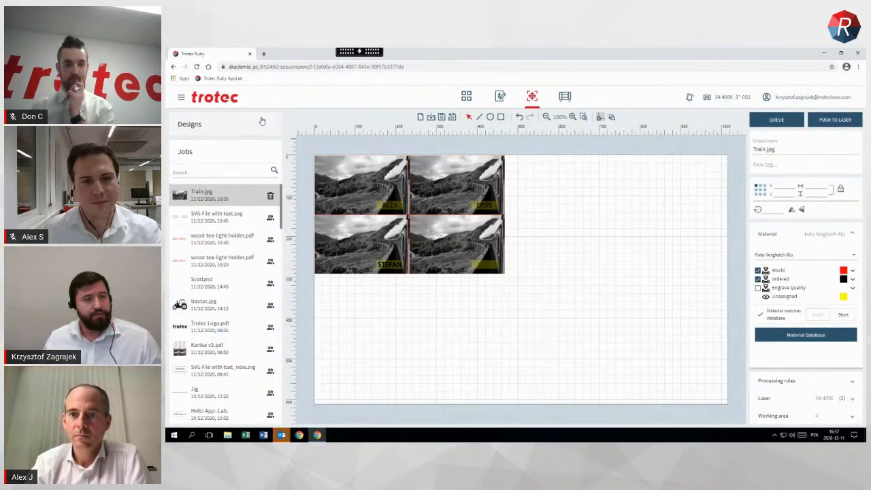
{"action": "left_click", "coordinate": [267, 120]}
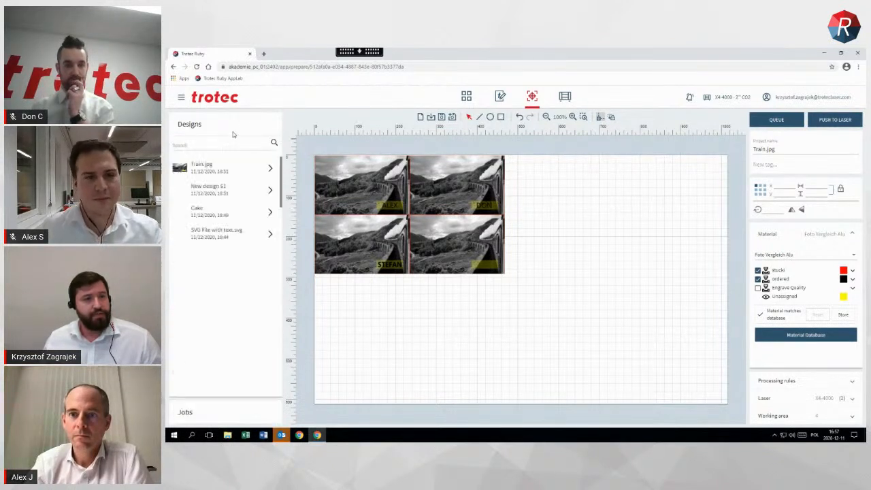
{"action": "left_click", "coordinate": [270, 212]}
{"action": "left_click_drag", "start_coordinate": [349, 172], "coordinate": [351, 293]}
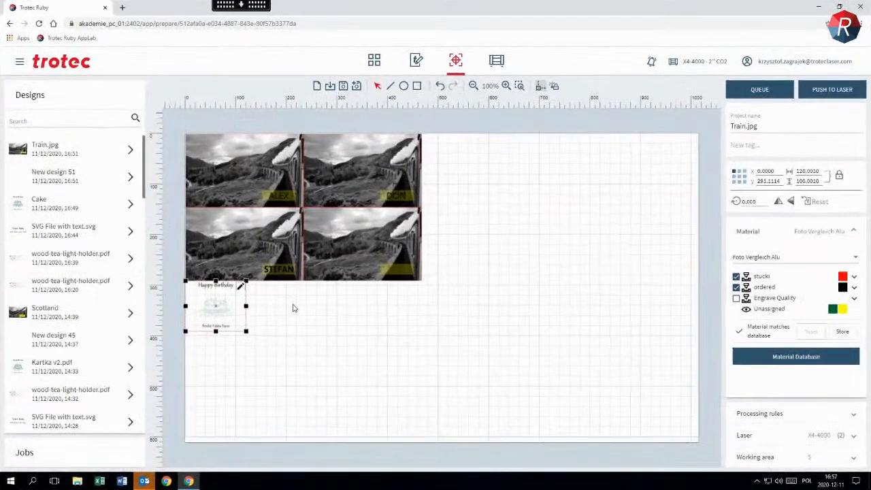
{"action": "left_click", "coordinate": [351, 301], "text": "ctrl"}
{"action": "left_click", "coordinate": [397, 303], "text": "ctrl"}
{"action": "left_click", "coordinate": [452, 304], "text": "ctrl"}
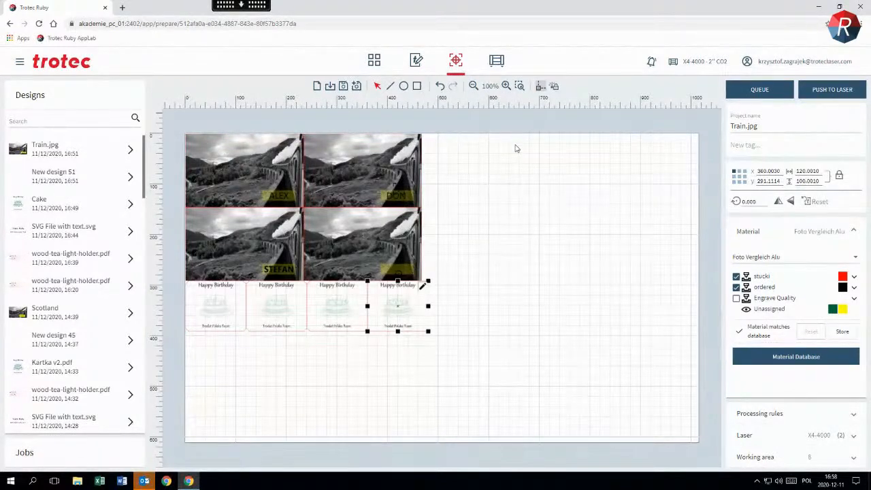
Set the job's material to Kris Test
{"action": "left_click", "coordinate": [795, 235]}
{"action": "left_click", "coordinate": [796, 233]}
{"action": "left_click", "coordinate": [785, 258]}
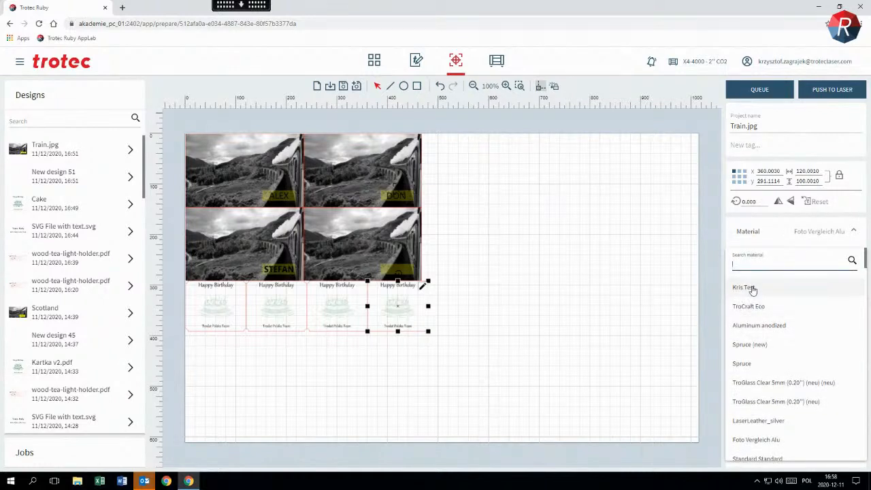
{"action": "left_click", "coordinate": [744, 287]}
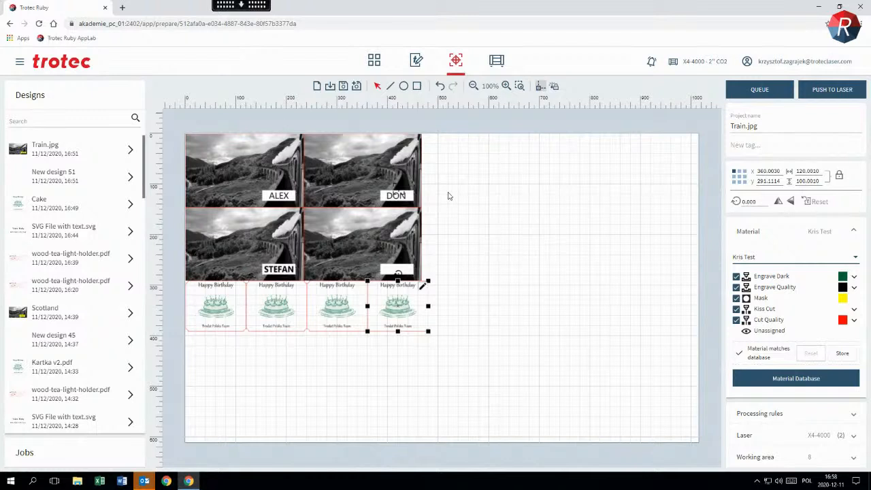
Enable skipping of overlapping cut lines in the job's processing rules
{"action": "left_click", "coordinate": [456, 137]}
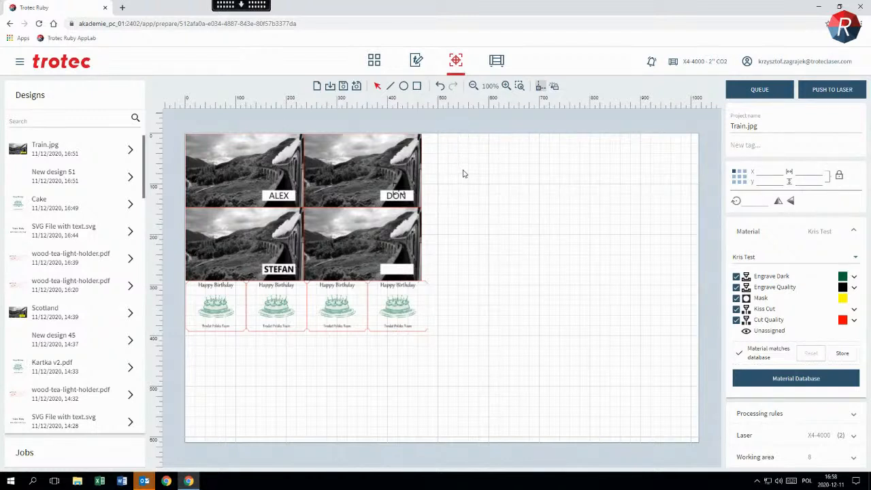
{"action": "left_click", "coordinate": [775, 417]}
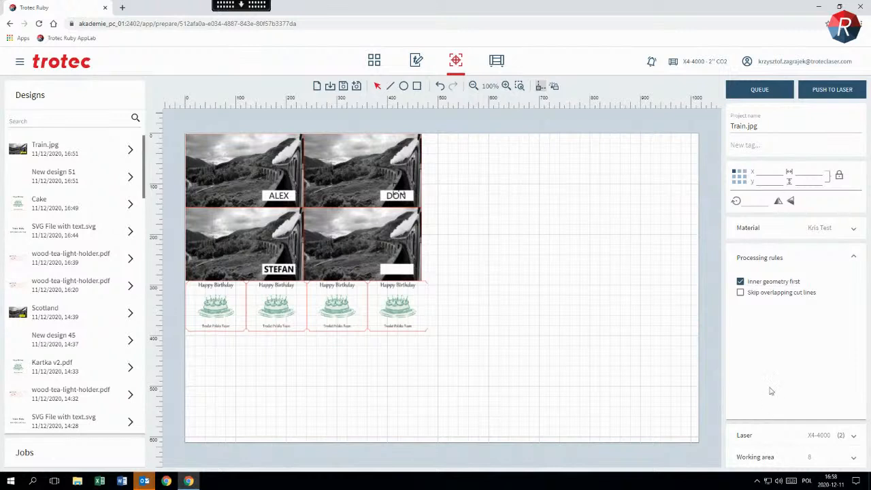
{"action": "left_click", "coordinate": [741, 293]}
Save the Train.jpg job and add it to the laser queue
{"action": "scroll", "coordinate": [306, 210], "scroll_direction": "up", "scroll_amount": 1}
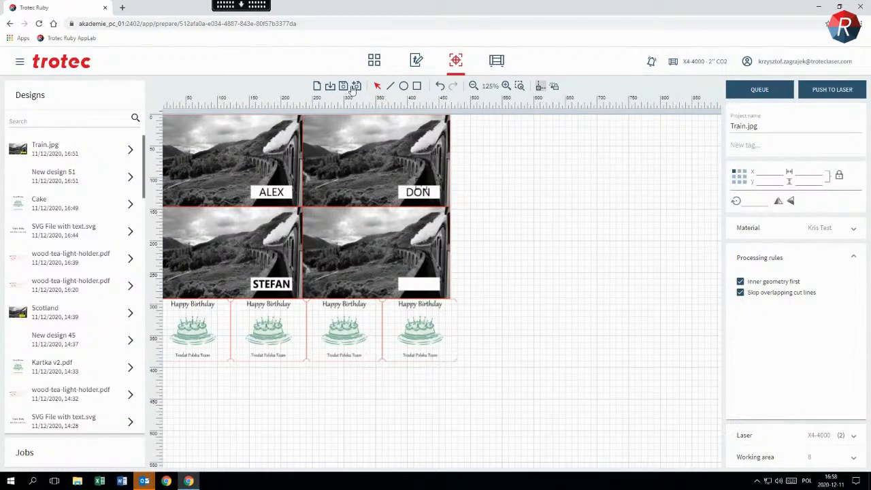
{"action": "left_click_drag", "start_coordinate": [502, 198], "coordinate": [590, 227]}
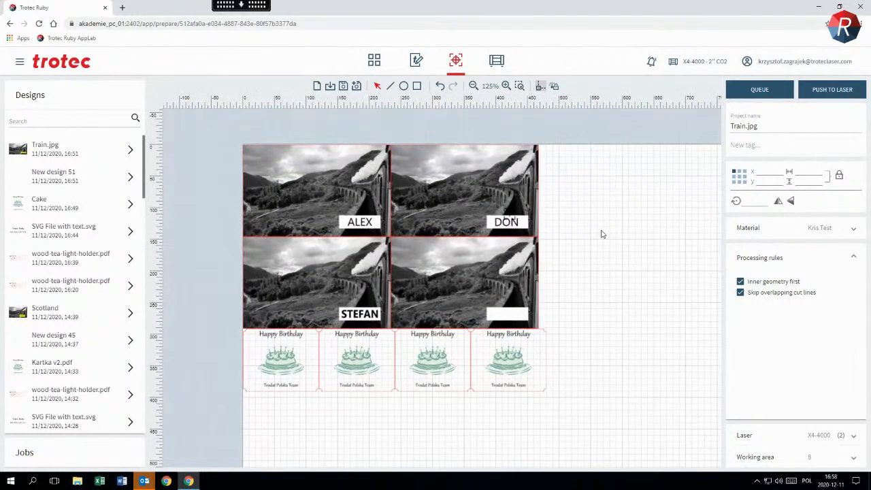
{"action": "left_click", "coordinate": [344, 91]}
{"action": "left_click", "coordinate": [749, 92]}
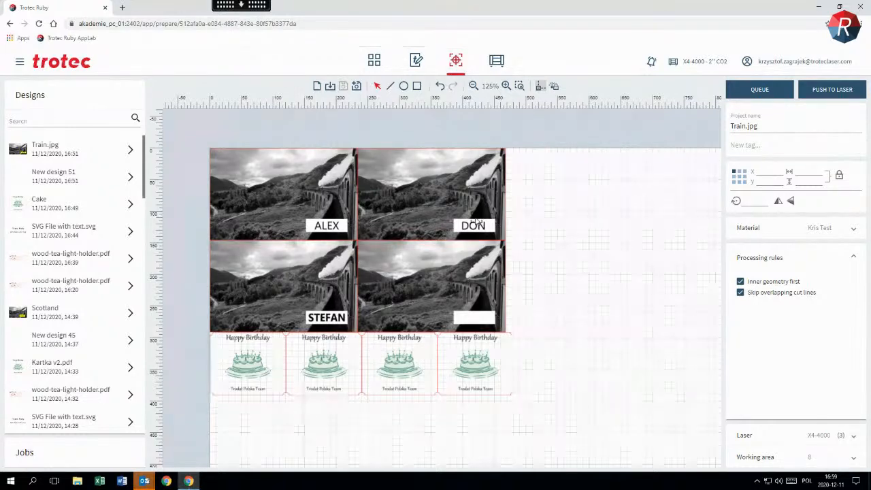
Delete the upper-right train photo from the job and try to reposition the laser head marker
{"action": "left_click_drag", "start_coordinate": [345, 125], "coordinate": [570, 266]}
{"action": "key", "text": "Delete"}
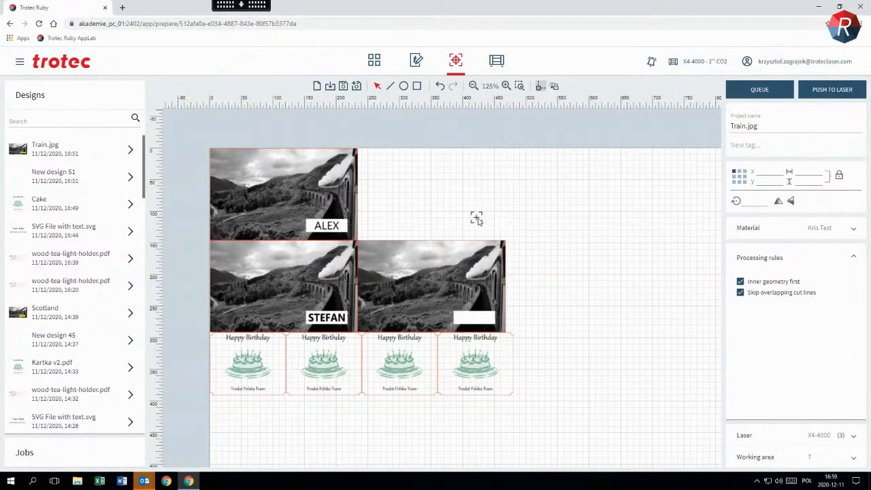
{"action": "left_click_drag", "start_coordinate": [477, 218], "coordinate": [590, 199]}
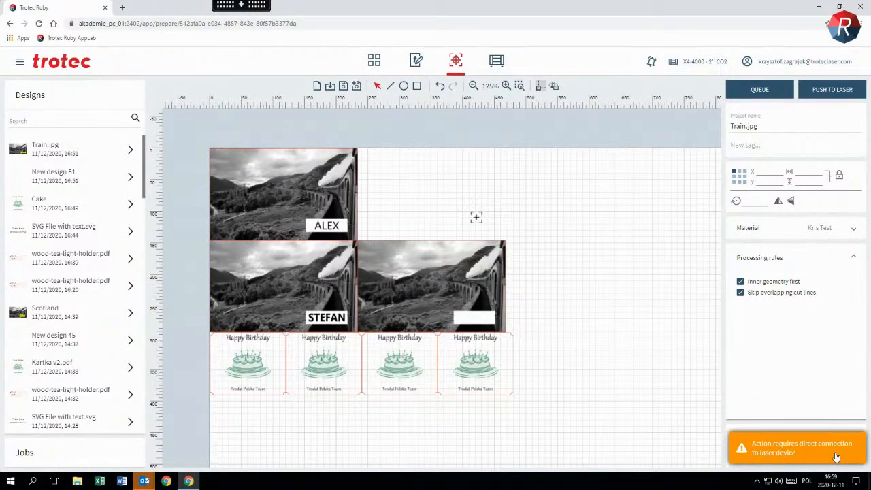
Save the job changes while switching to the Produce view, return to job preparation and minimise the window
{"action": "left_click", "coordinate": [499, 63]}
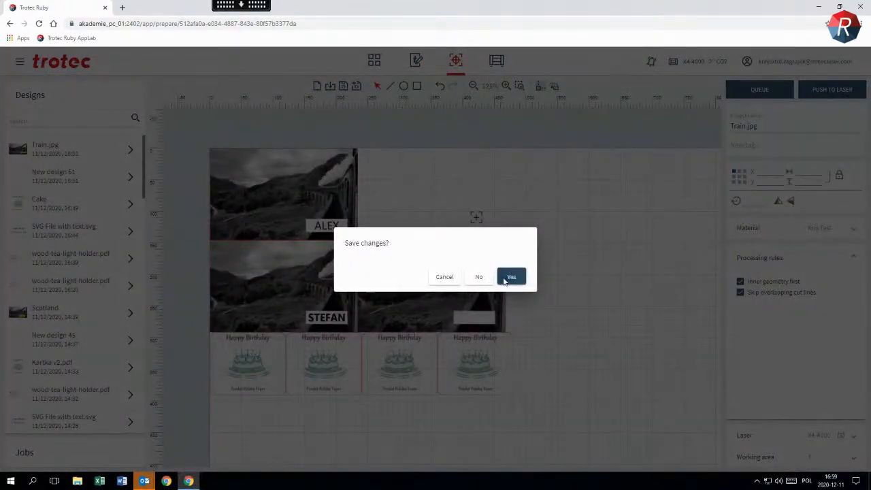
{"action": "left_click", "coordinate": [505, 277]}
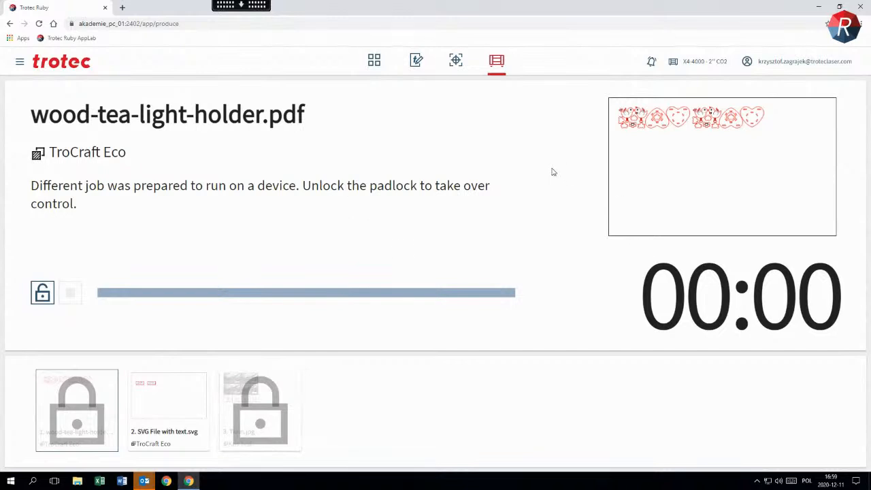
{"action": "left_click", "coordinate": [458, 62]}
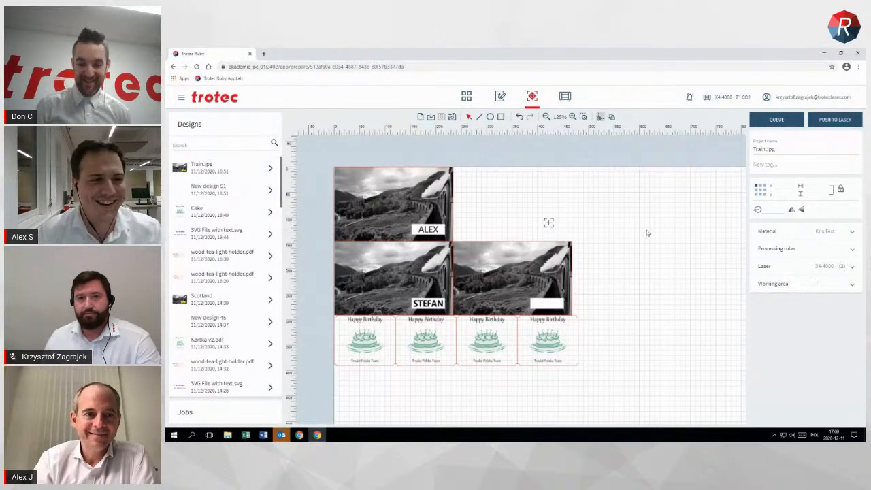
{"action": "left_click", "coordinate": [825, 53]}
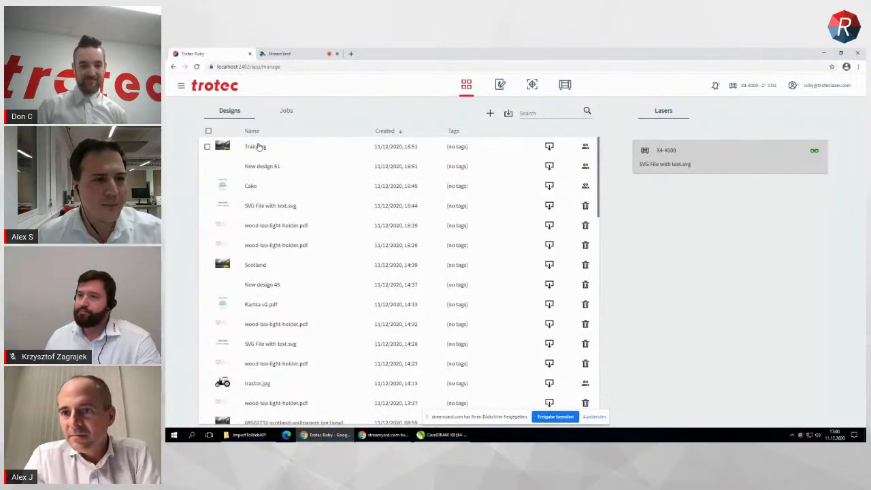
Preview the Cake and Train.jpg designs, select the Train.jpg job in the Produce queue and start it
{"action": "mouse_move", "coordinate": [224, 187]}
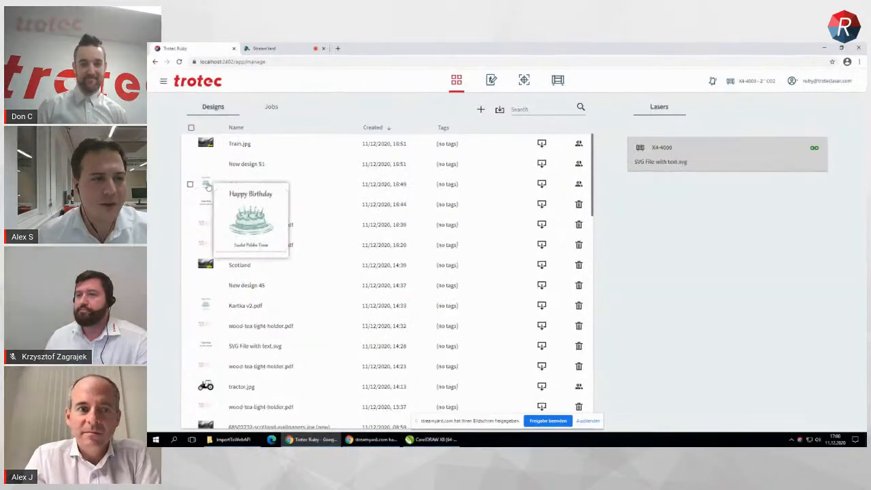
{"action": "mouse_move", "coordinate": [224, 147]}
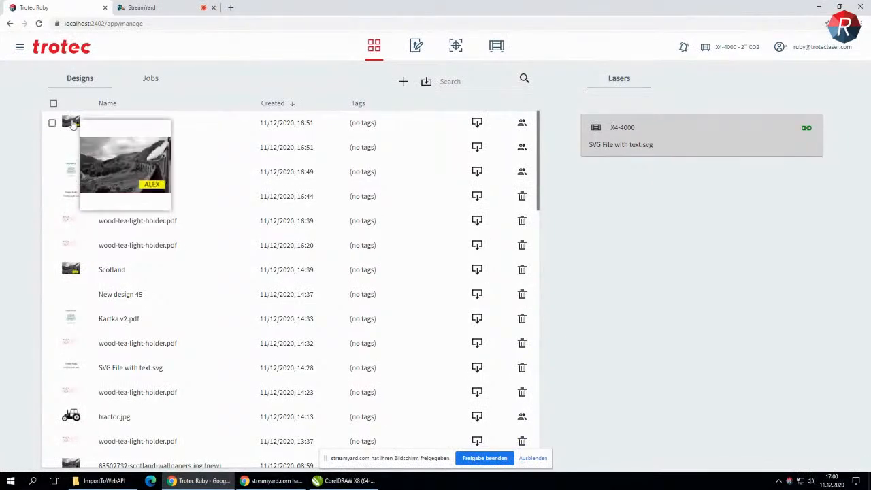
{"action": "left_click", "coordinate": [497, 46]}
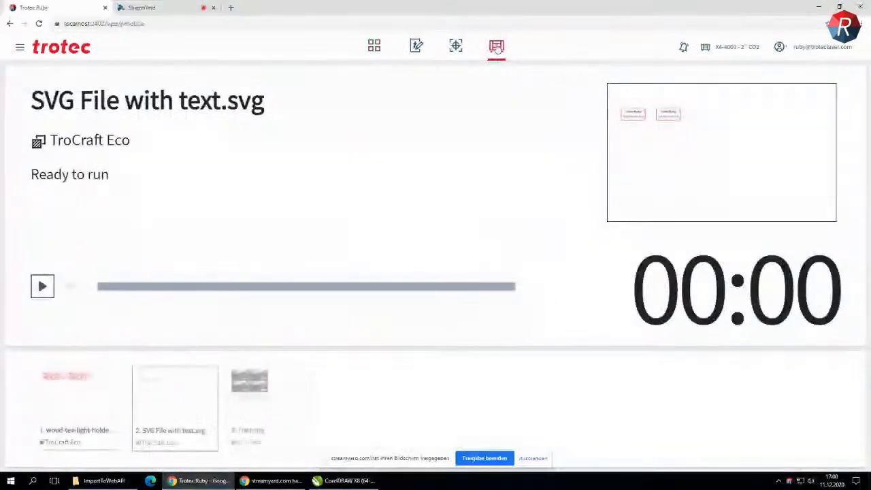
{"action": "left_click", "coordinate": [267, 405]}
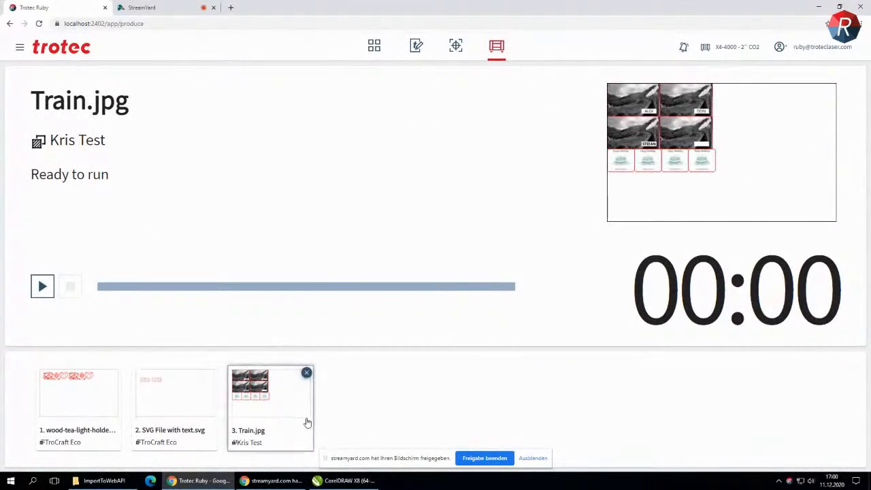
{"action": "left_click", "coordinate": [42, 287]}
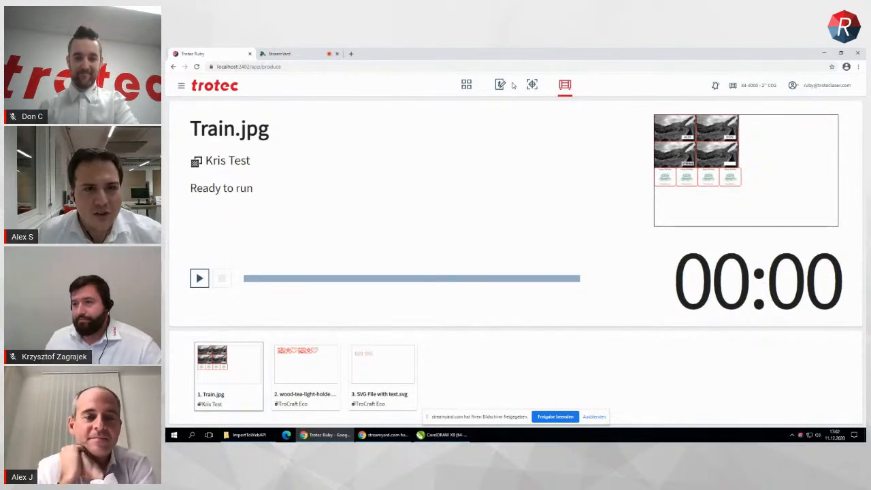
Open the user management page
{"action": "left_click", "coordinate": [182, 86]}
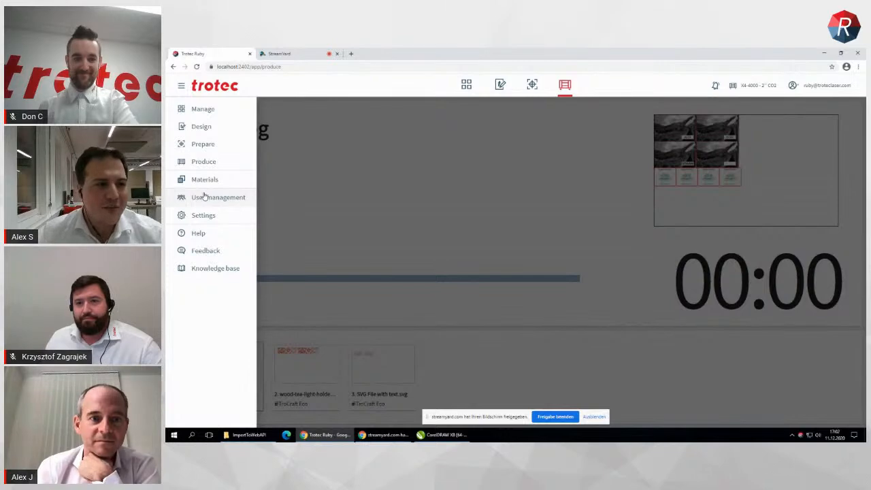
{"action": "left_click", "coordinate": [213, 198]}
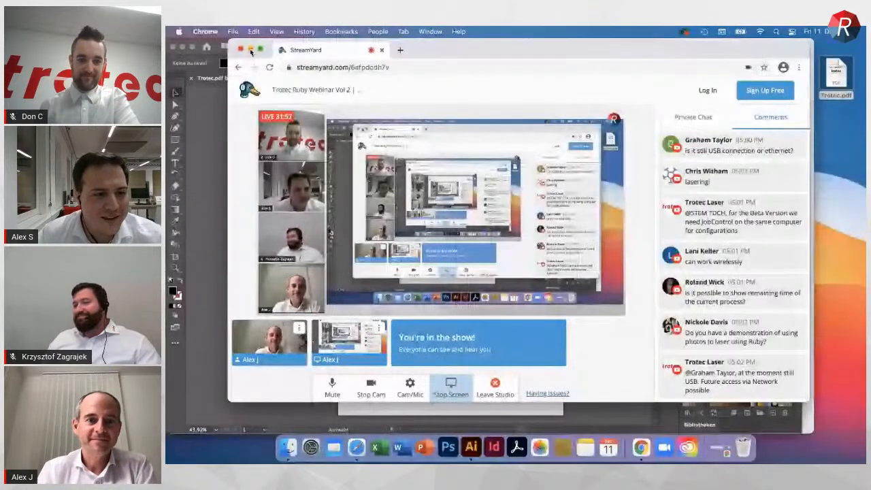
Minimise the streaming window and switch to Adobe Illustrator to view the Trotec.pdf artwork
{"action": "left_click", "coordinate": [251, 50]}
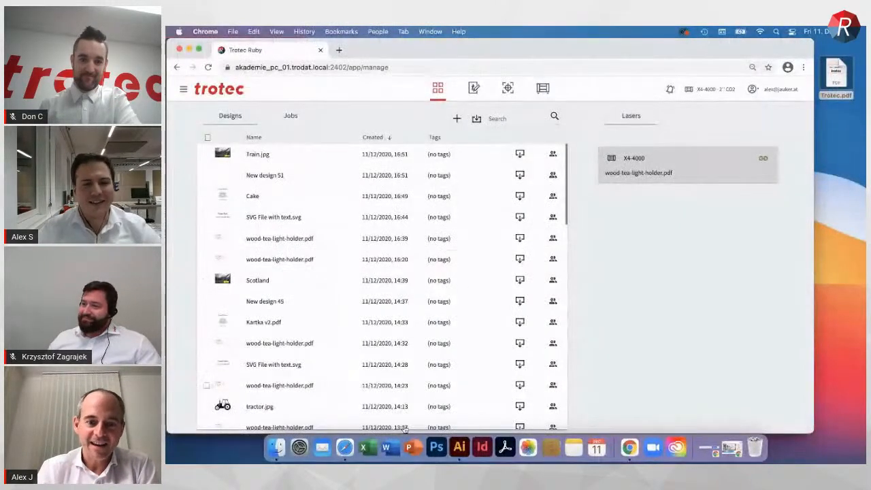
{"action": "left_click", "coordinate": [460, 447]}
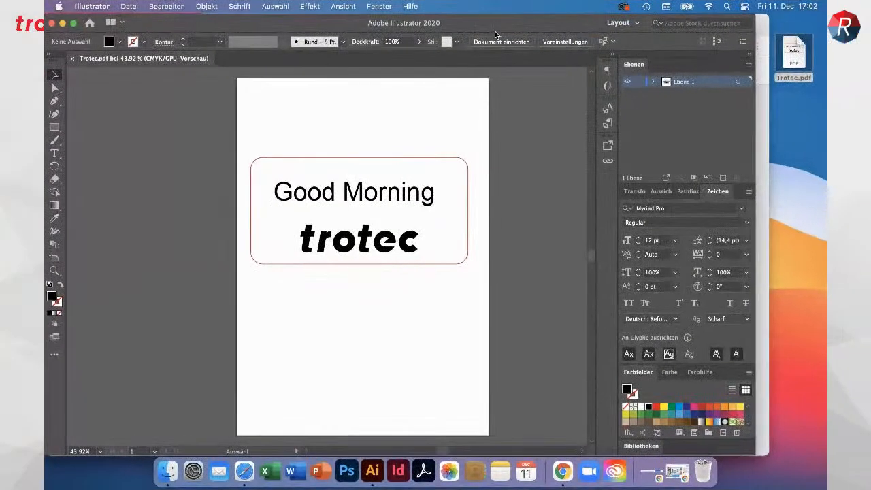
{"action": "mouse_move", "coordinate": [495, 26]}
{"action": "left_mouse_down"}
{"action": "mouse_move", "coordinate": [506, 26]}
{"action": "mouse_move", "coordinate": [484, 26]}
{"action": "mouse_move", "coordinate": [500, 26]}
{"action": "left_mouse_up"}
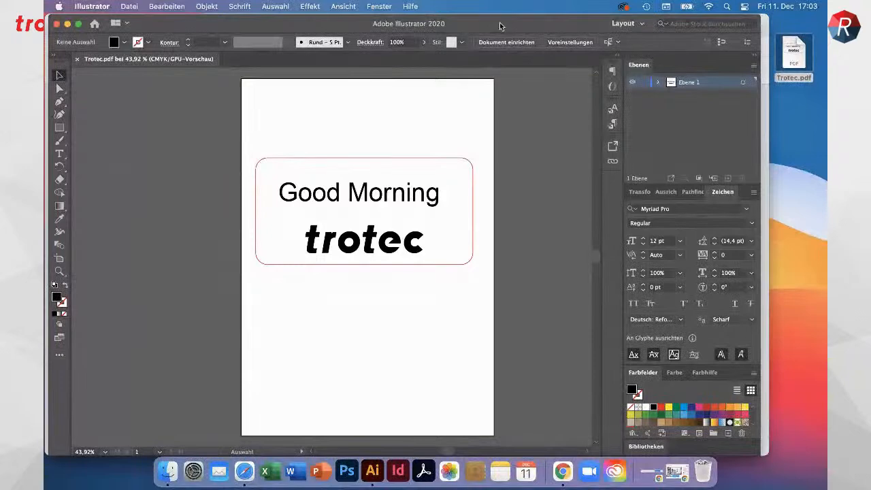
{"action": "left_click_drag", "start_coordinate": [498, 19], "coordinate": [502, 17]}
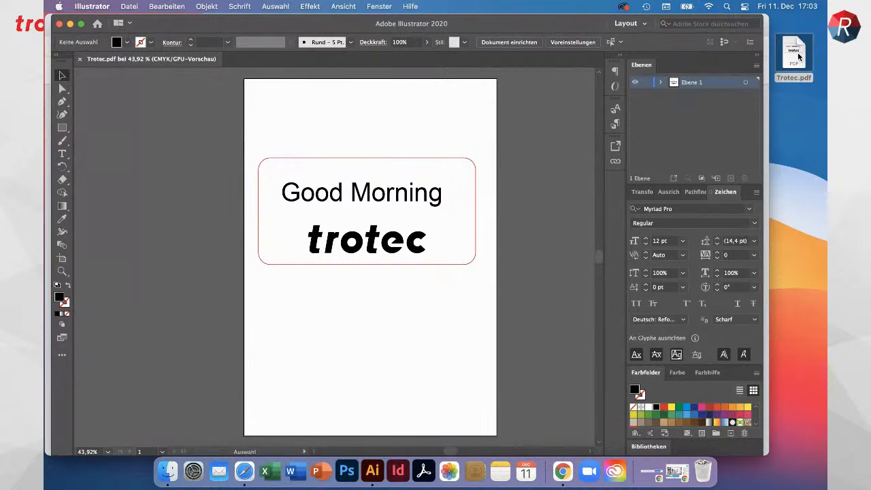
Switch to Trotec Ruby in Chrome, import Trotec.pdf from the desktop into the designs and open it
{"action": "left_click_drag", "start_coordinate": [799, 57], "coordinate": [806, 63]}
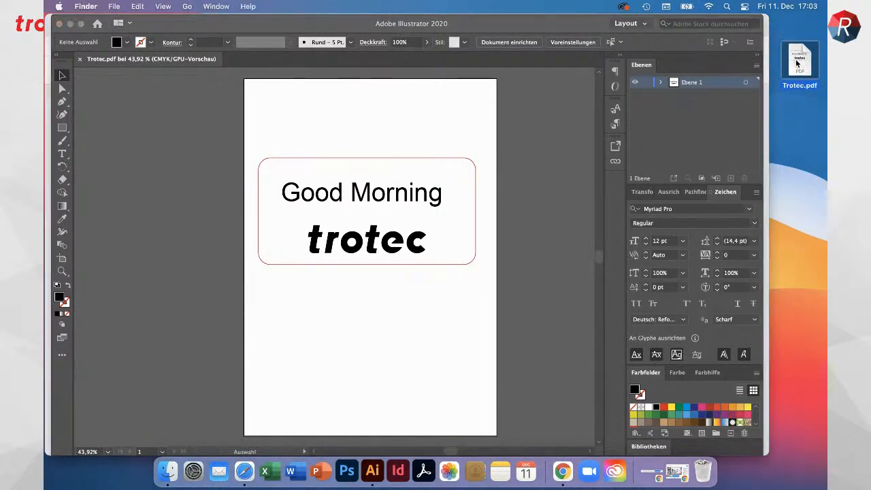
{"action": "left_click", "coordinate": [563, 472]}
{"action": "left_click_drag", "start_coordinate": [800, 61], "coordinate": [304, 229]}
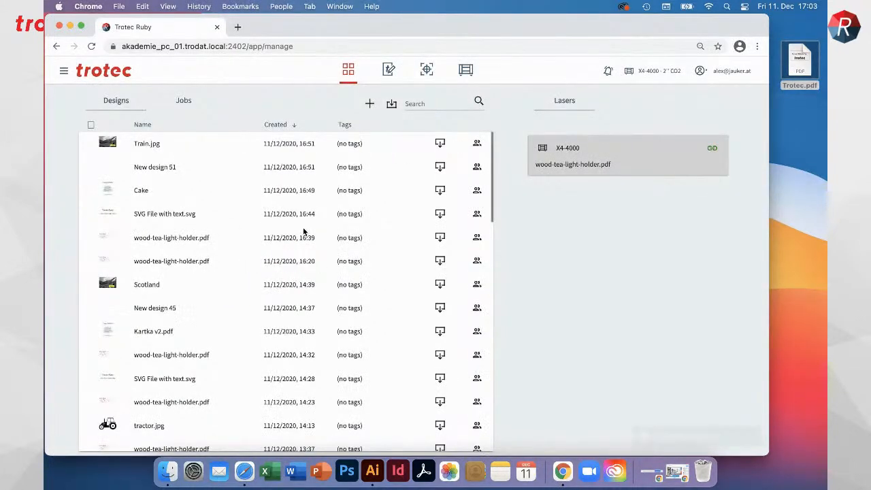
{"action": "left_click", "coordinate": [156, 147]}
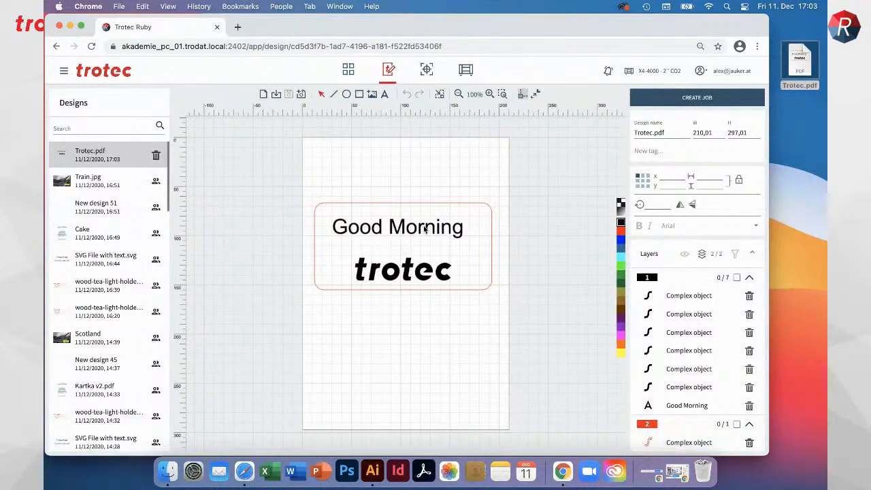
Show the design's object order and move the Good Morning text above all other objects
{"action": "left_click", "coordinate": [456, 231]}
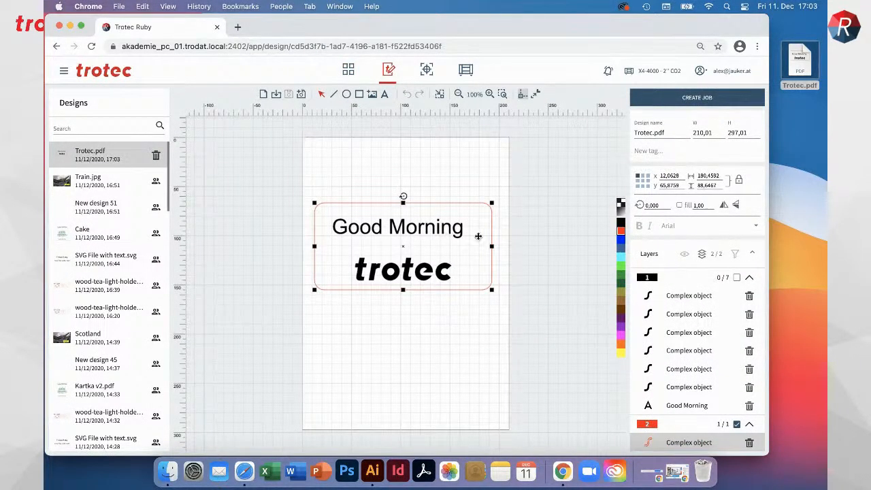
{"action": "left_click", "coordinate": [705, 256]}
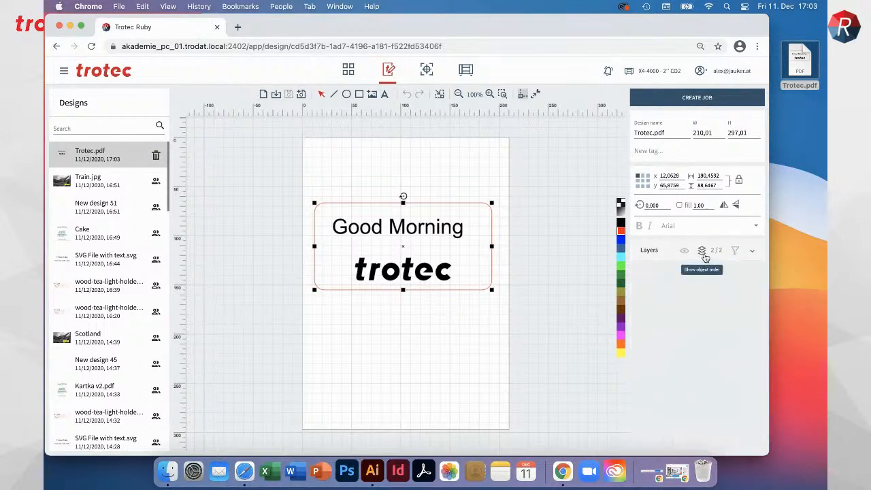
{"action": "left_click", "coordinate": [704, 257]}
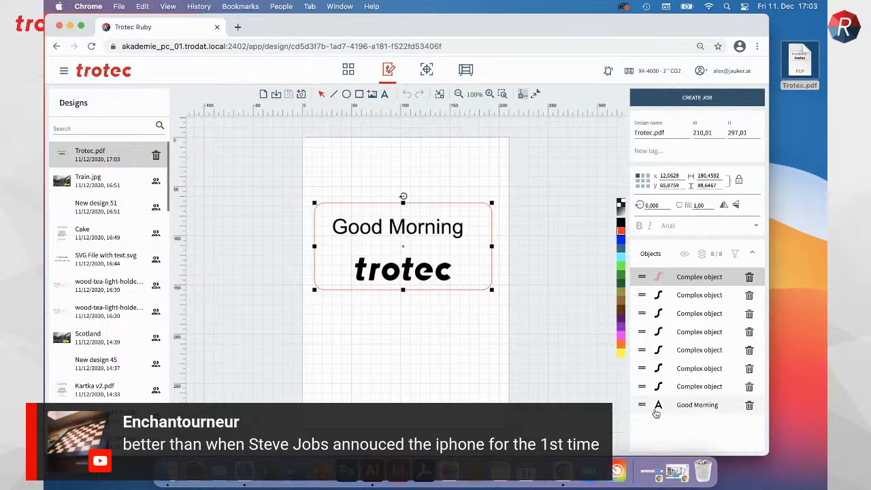
{"action": "left_click_drag", "start_coordinate": [643, 404], "coordinate": [650, 276]}
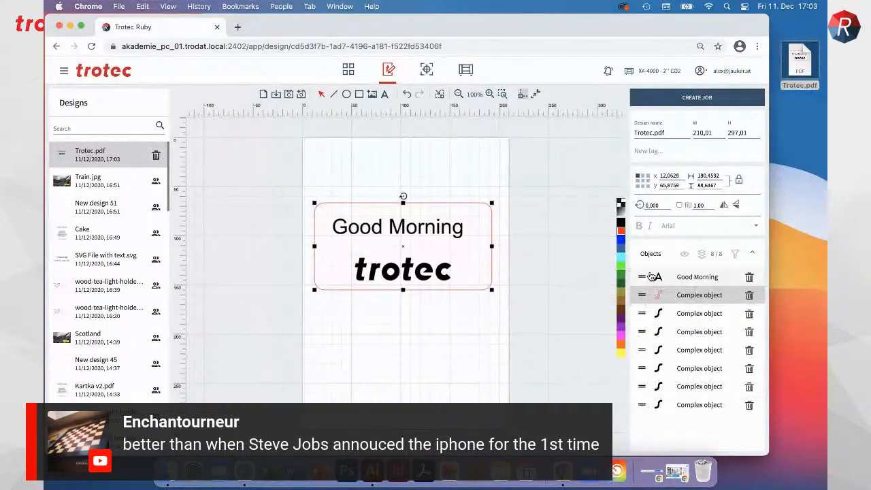
Change the Good Morning text to "Ruby on Mac"
{"action": "left_click", "coordinate": [694, 280]}
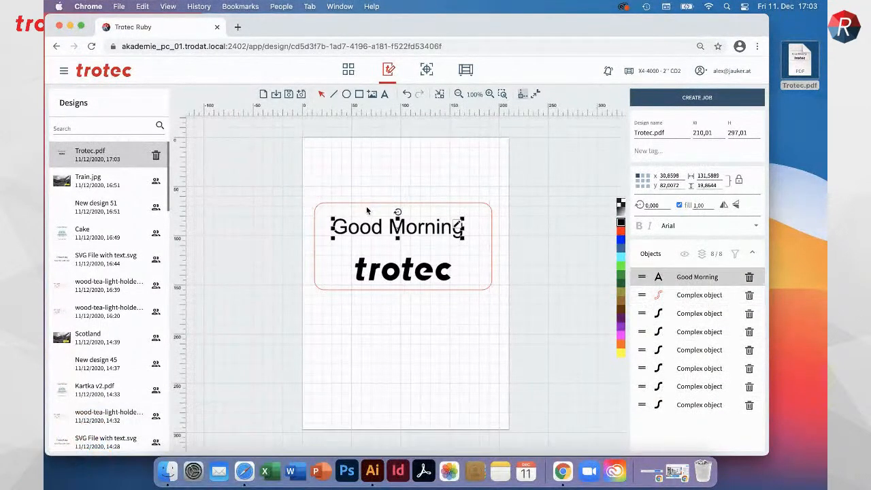
{"action": "double_click", "coordinate": [458, 228]}
{"action": "type", "text": "Ruby on Mac"}
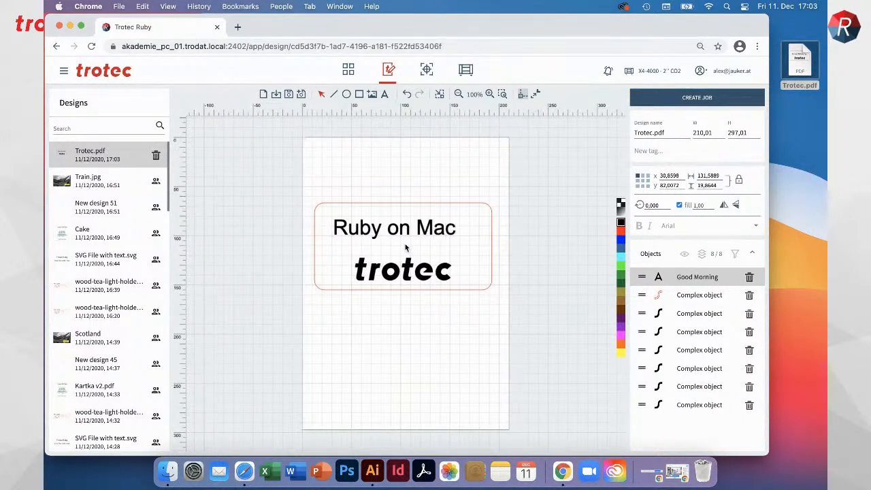
Create a job from the Trotec.pdf design and duplicate the design directly to the right of the original
{"action": "left_click", "coordinate": [689, 102]}
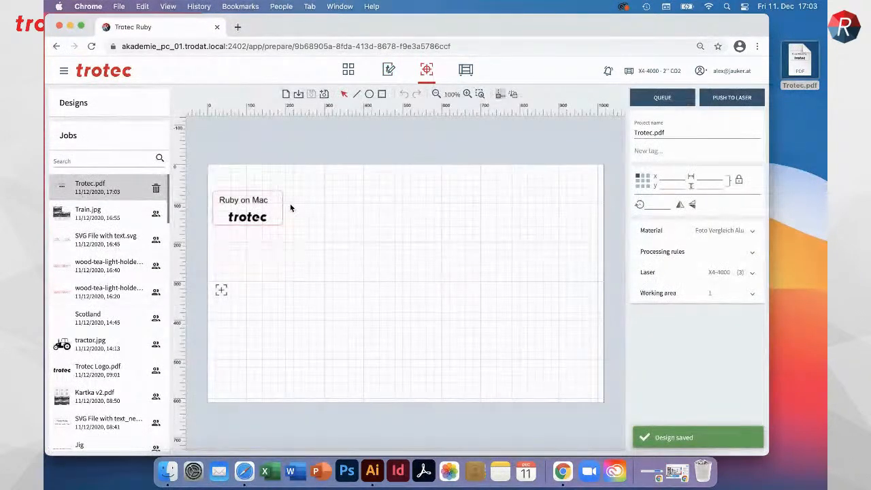
{"action": "scroll", "coordinate": [240, 213], "scroll_direction": "down", "scroll_amount": 2}
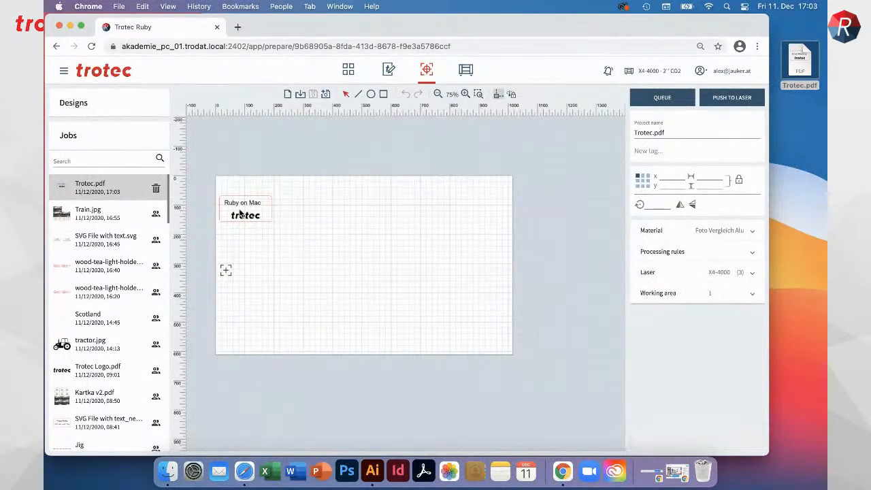
{"action": "left_click", "coordinate": [239, 214]}
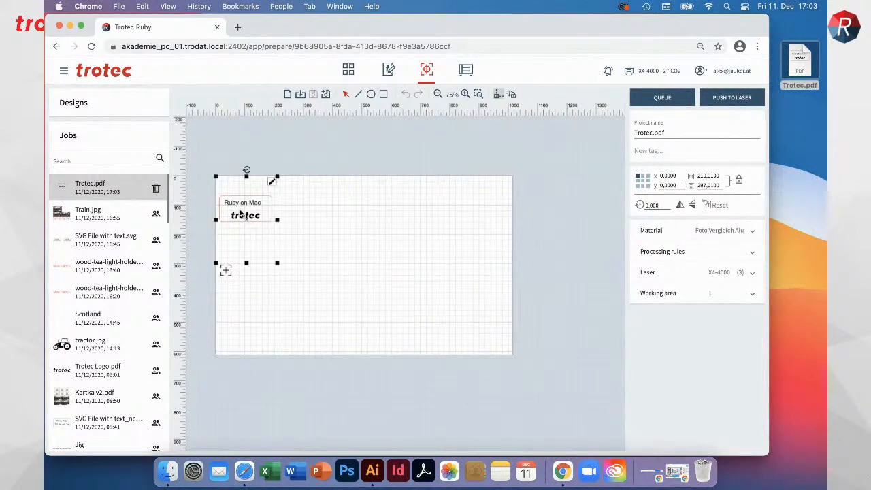
{"action": "key", "text": "alt+Right"}
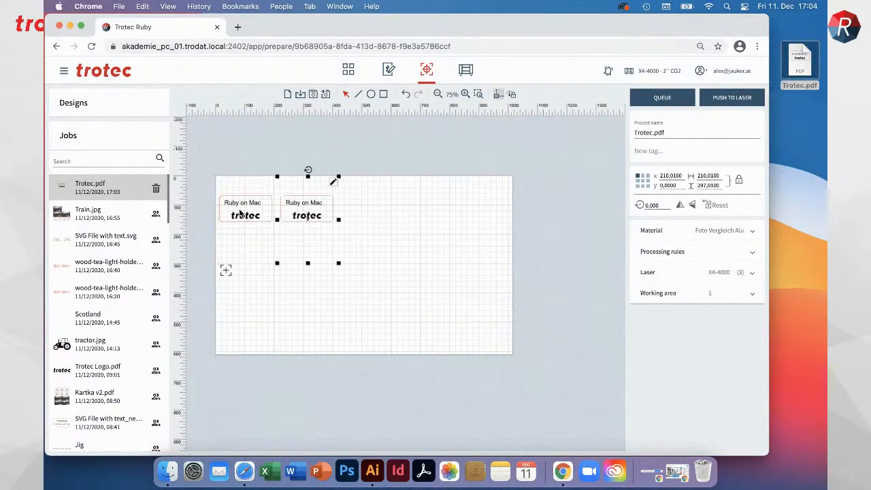
Duplicate the Ruby on Mac design twice more to the right, making a row of four, and add the job to the queue
{"action": "key", "text": "alt+Right"}
{"action": "key", "text": "alt+Right"}
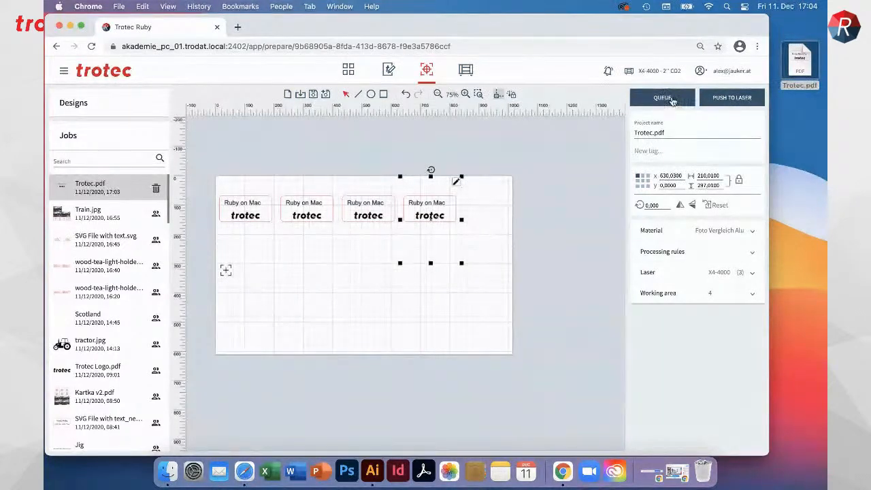
{"action": "left_click", "coordinate": [666, 100]}
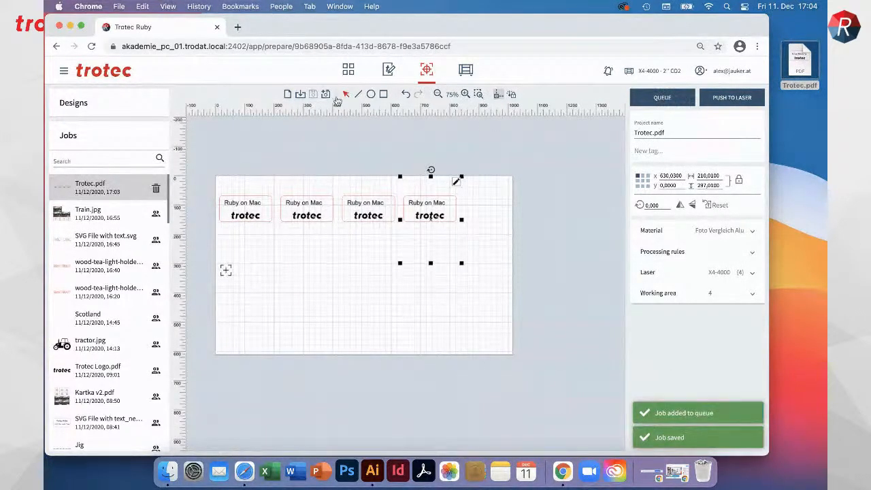
Open the production queue and move the Trotec.pdf job to first place, ahead of wood-tea-light-holder.pdf
{"action": "left_click", "coordinate": [466, 70]}
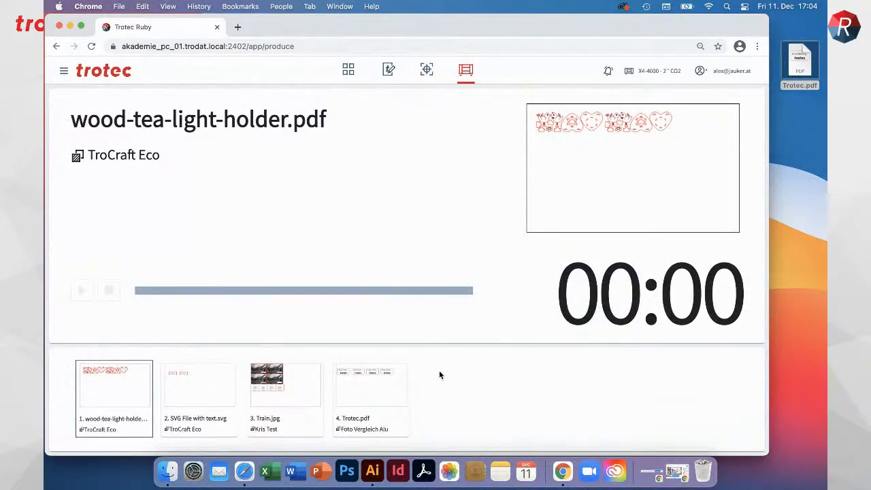
{"action": "left_click", "coordinate": [361, 390]}
{"action": "left_click_drag", "start_coordinate": [395, 392], "coordinate": [78, 362]}
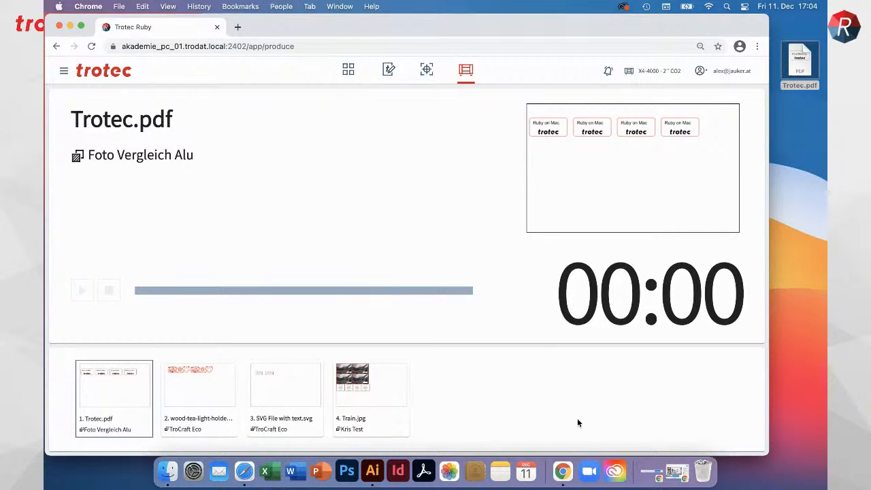
{"action": "left_click", "coordinate": [678, 471]}
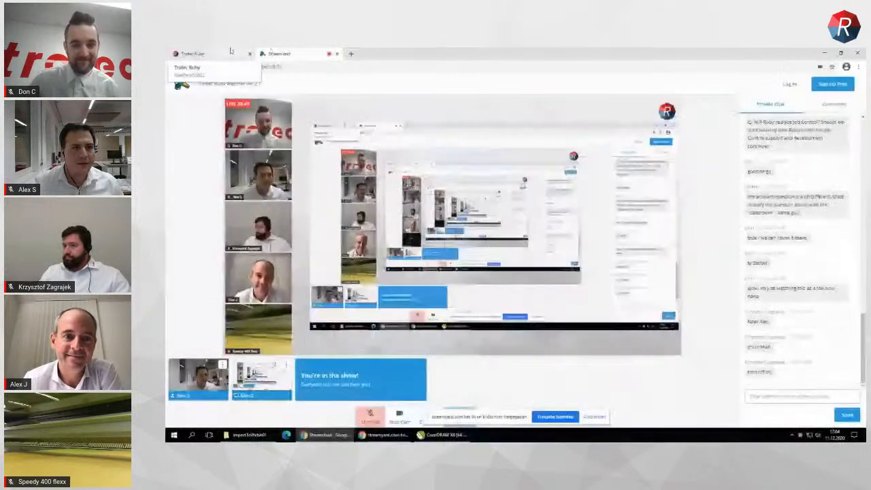
Show the production queue in Trotec Ruby on the laser's PC and unmute the microphone in StreamYard before returning to Ruby
{"action": "left_click", "coordinate": [229, 52]}
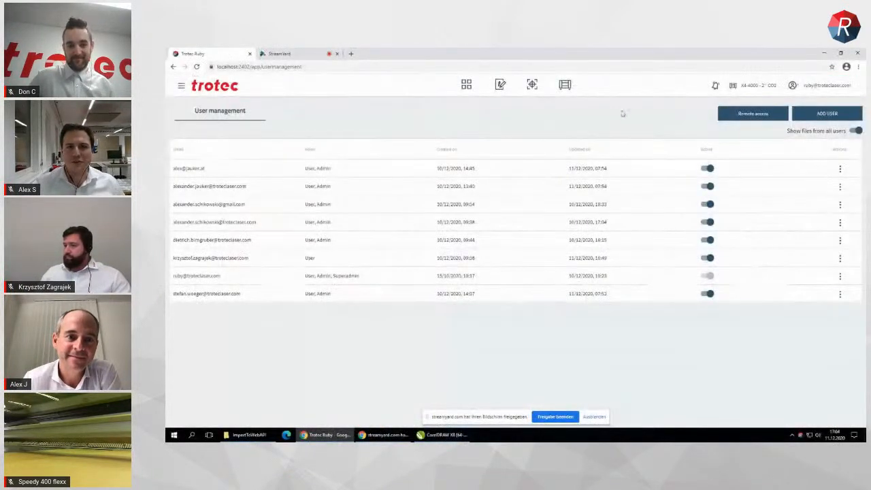
{"action": "left_click", "coordinate": [569, 85]}
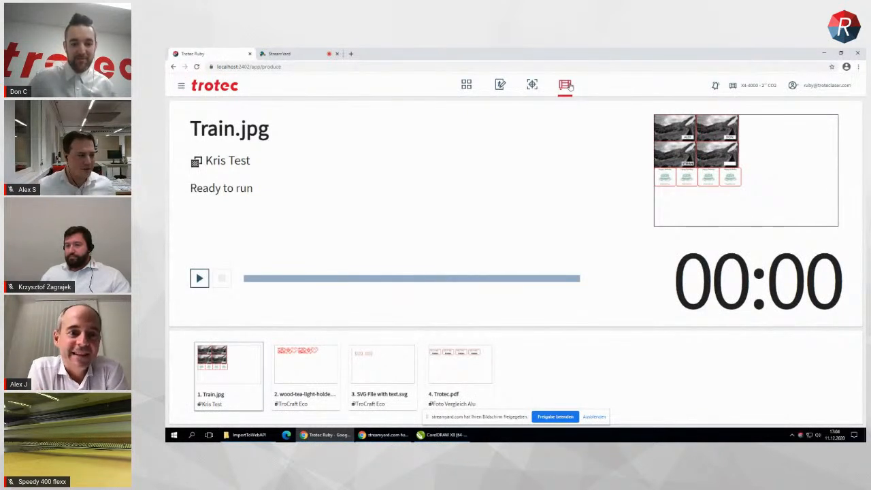
{"action": "left_click", "coordinate": [278, 53]}
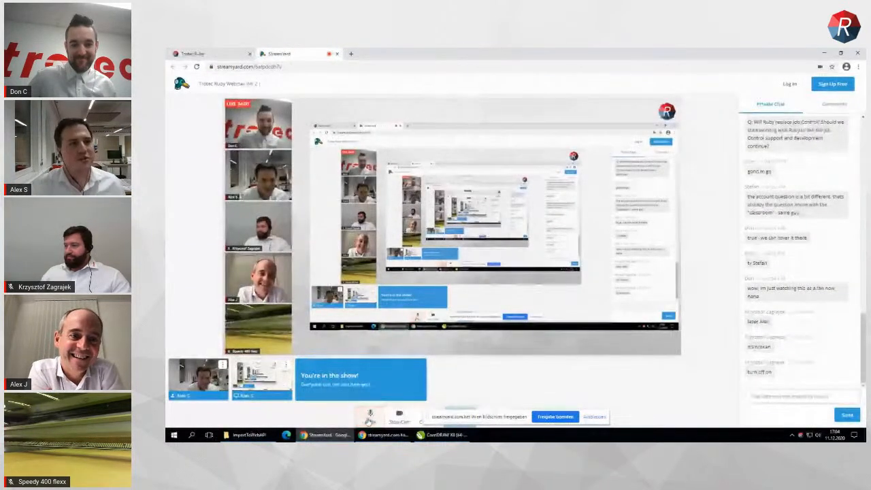
{"action": "left_click", "coordinate": [222, 53]}
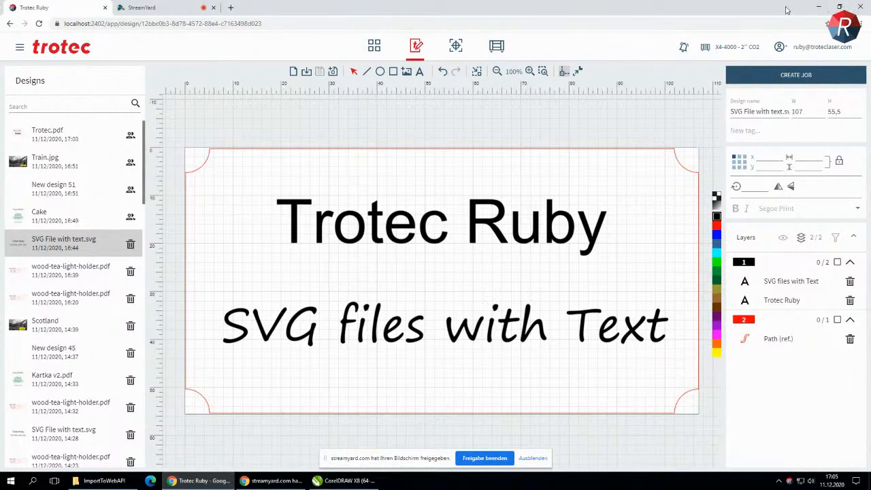
Minimize the browser, open Ruby Remote Use.png from the desktop and view the workflow diagram in full screen
{"action": "left_click", "coordinate": [821, 7]}
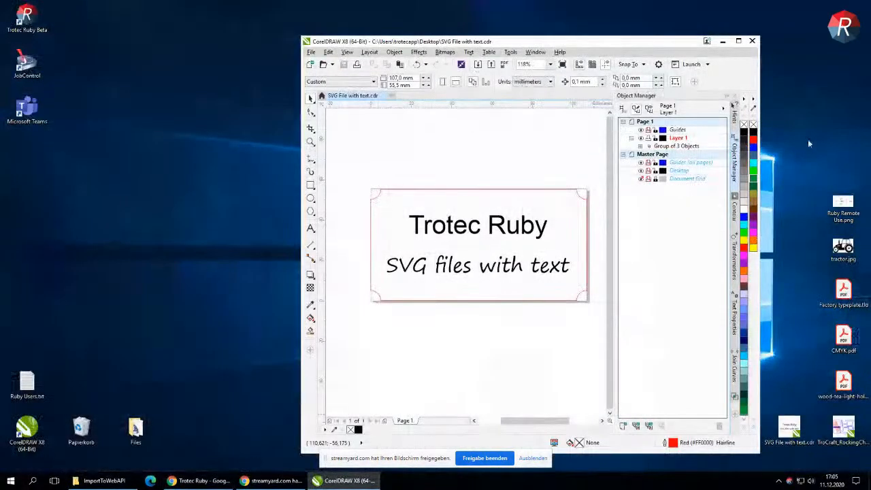
{"action": "double_click", "coordinate": [842, 204]}
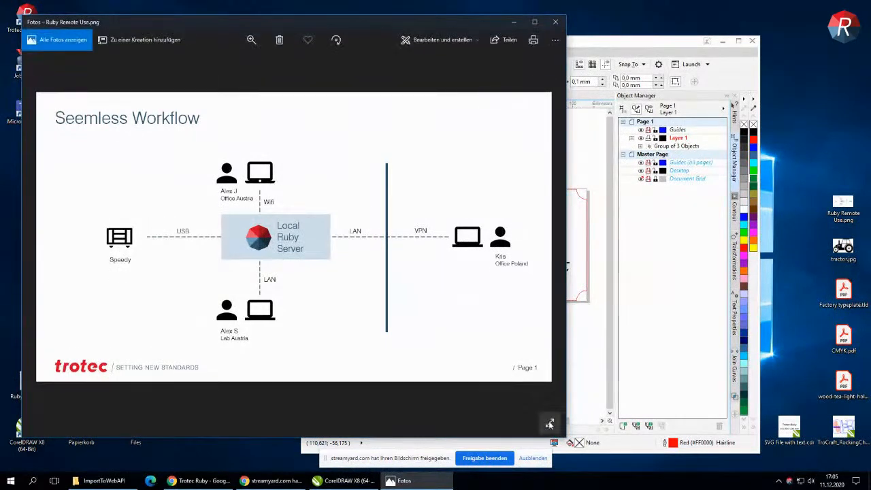
{"action": "left_click", "coordinate": [550, 423]}
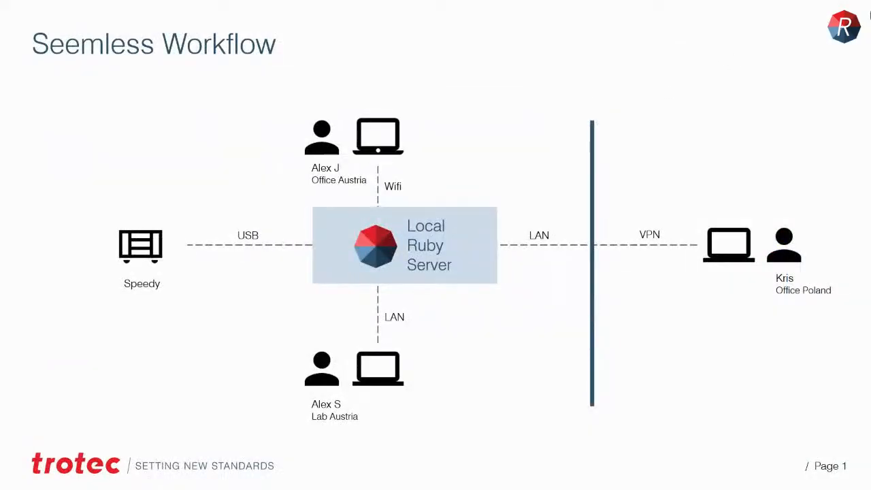
{"action": "mouse_move", "coordinate": [868, 7]}
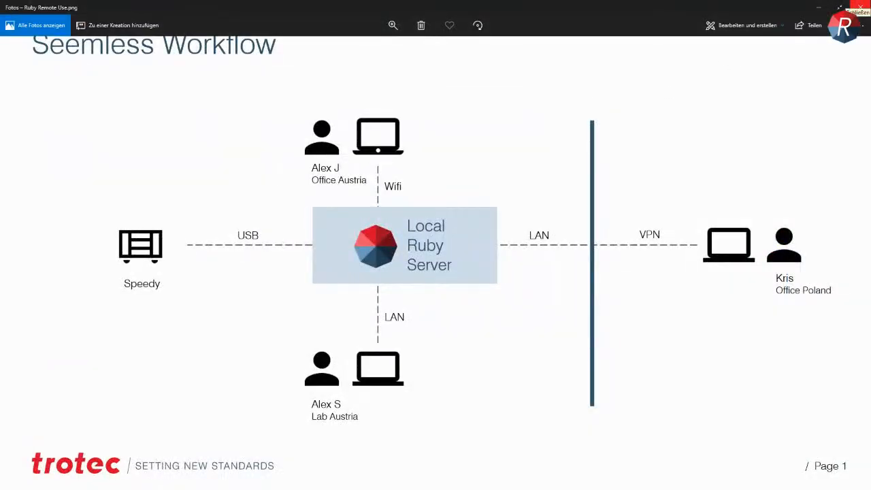